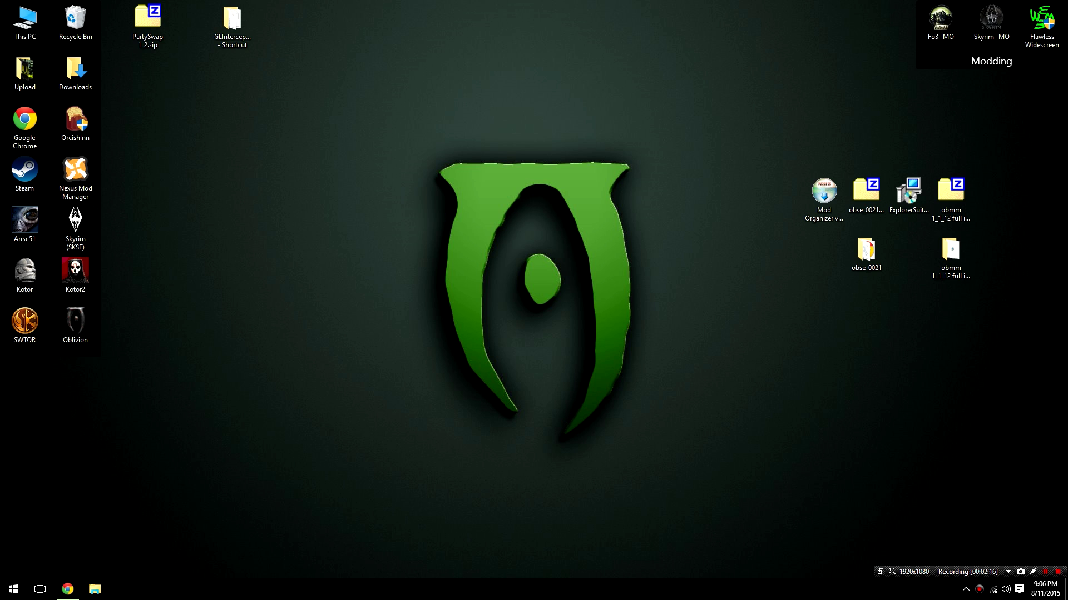
- Open the Oblivion launcher from Steam and apply the Ultra High video quality preset in its options
double_click(27, 168)
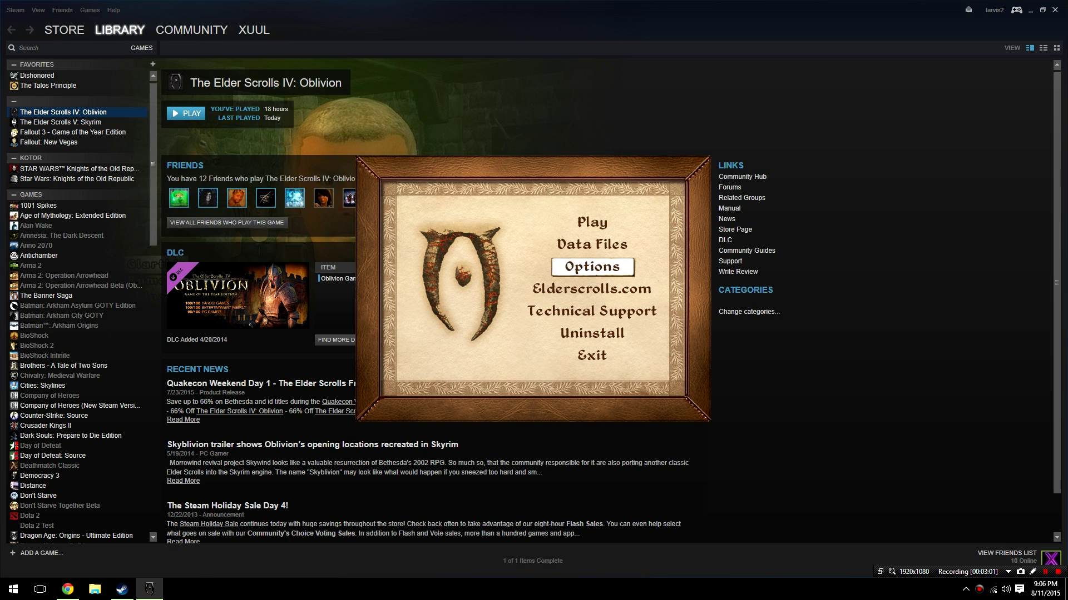
left_click(592, 266)
left_click(639, 349)
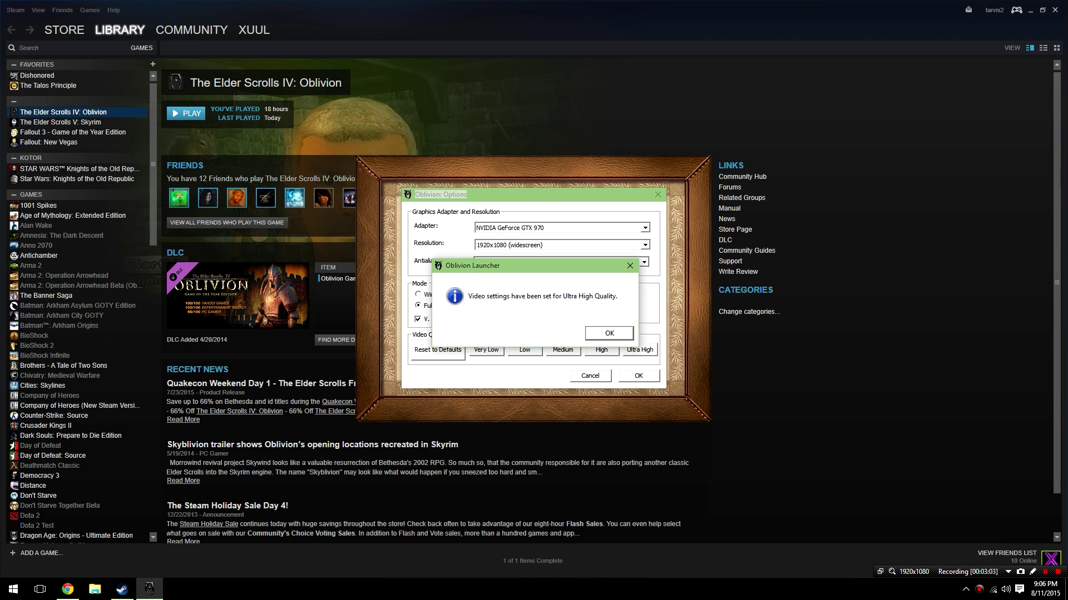
key("Return")
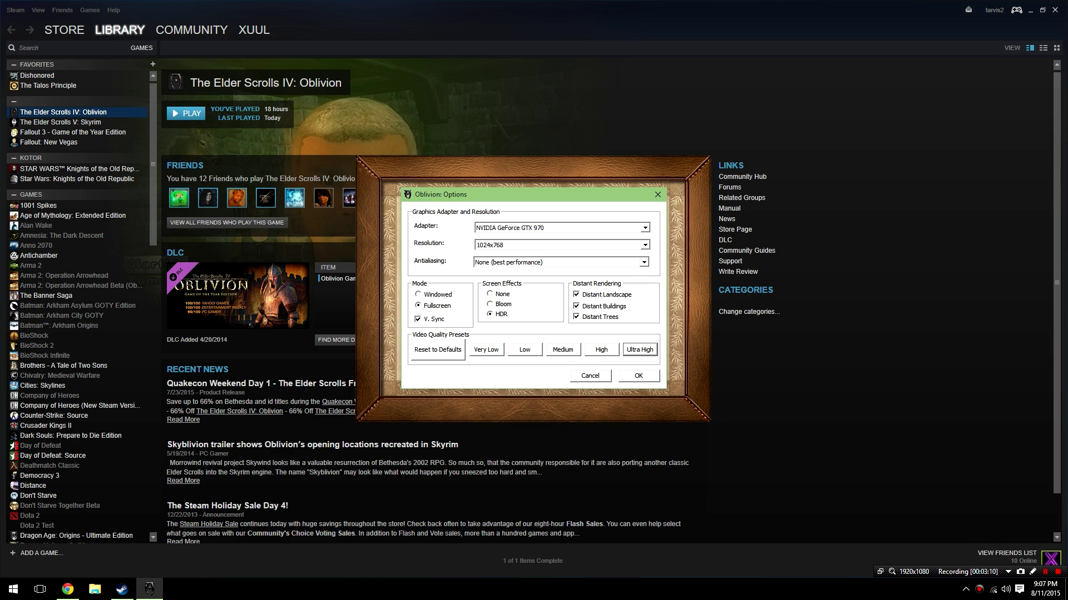
- Set the Oblivion resolution to 1920x1080 (widescreen) and accept the launcher options
left_click(645, 244)
scroll(557, 295, "down", 3)
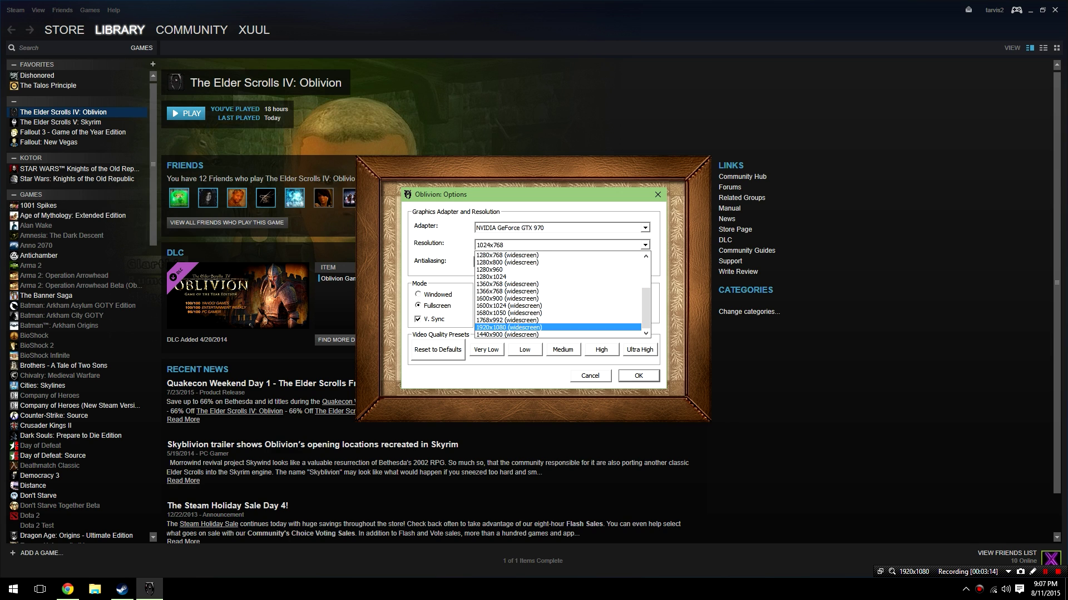
left_click(534, 328)
left_click(639, 376)
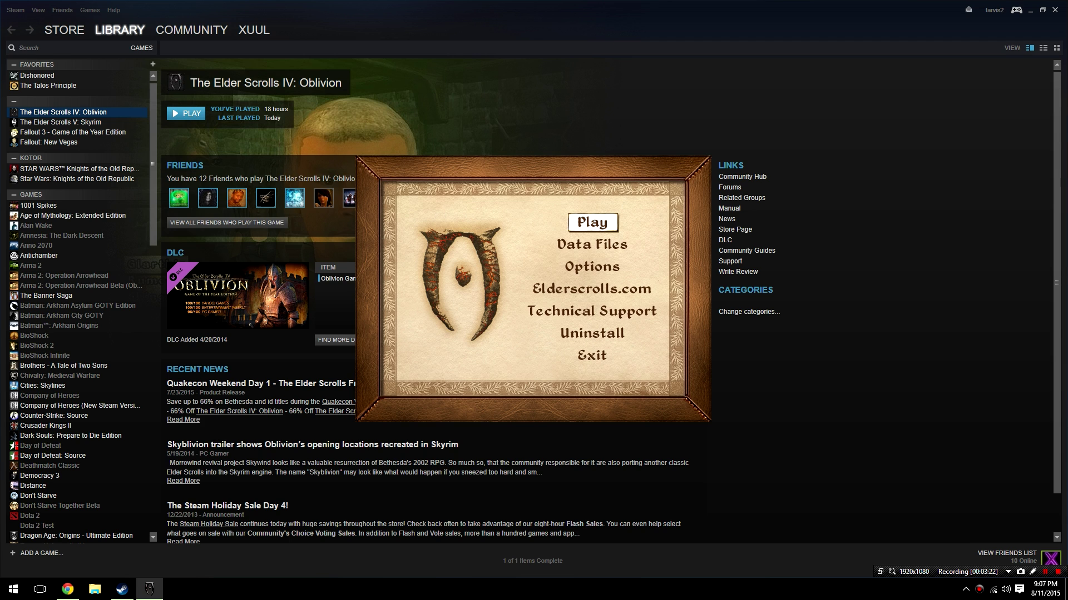
key("Return")
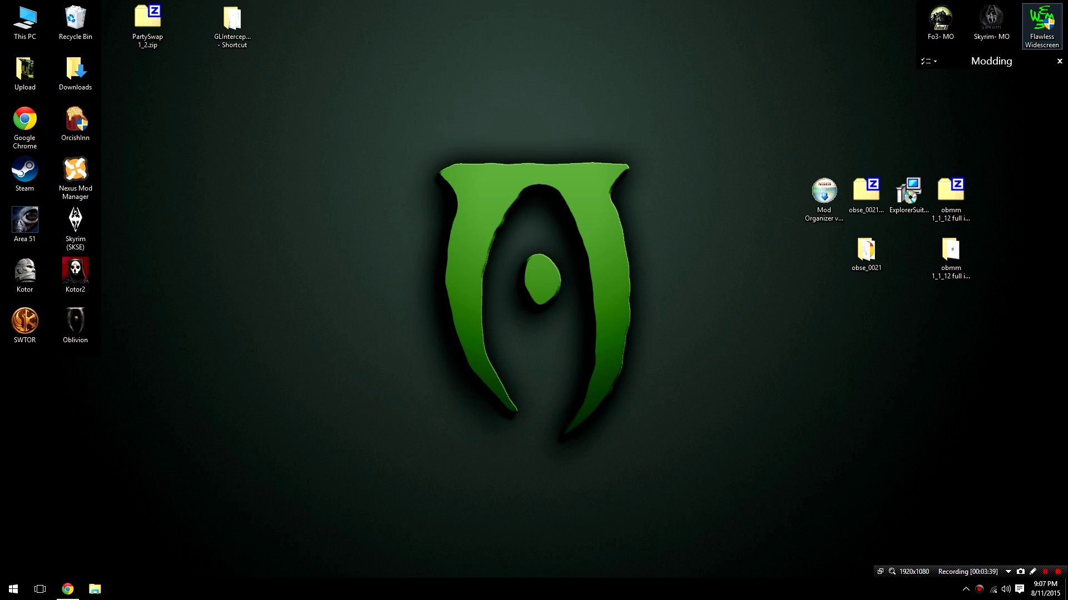
- Switch to Chrome and view the downloadable files on the Mod Organizer page at Nexus Mods
left_click(67, 588)
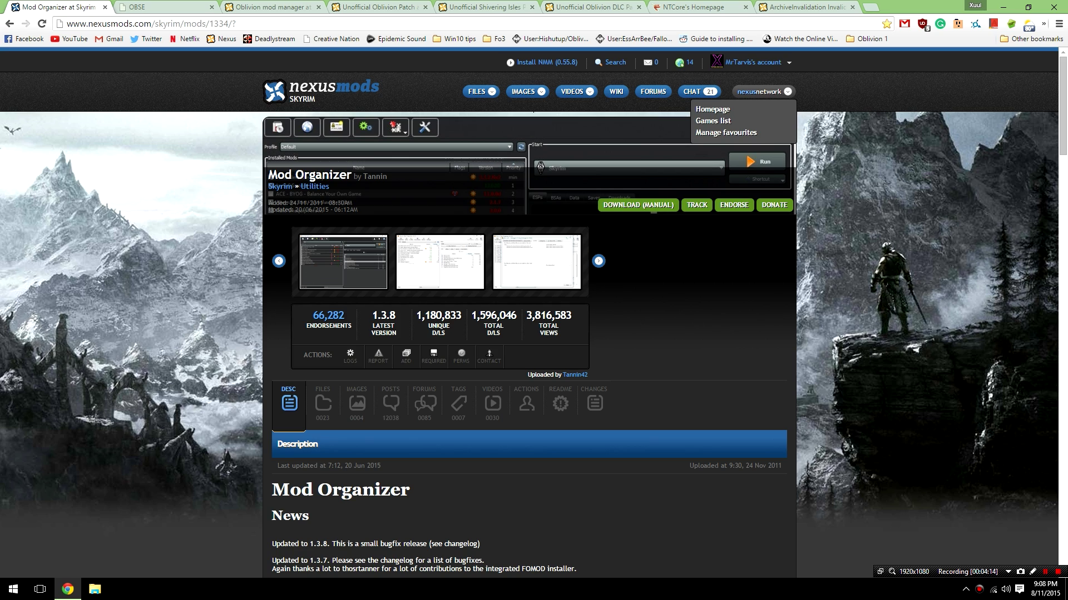
left_click(322, 403)
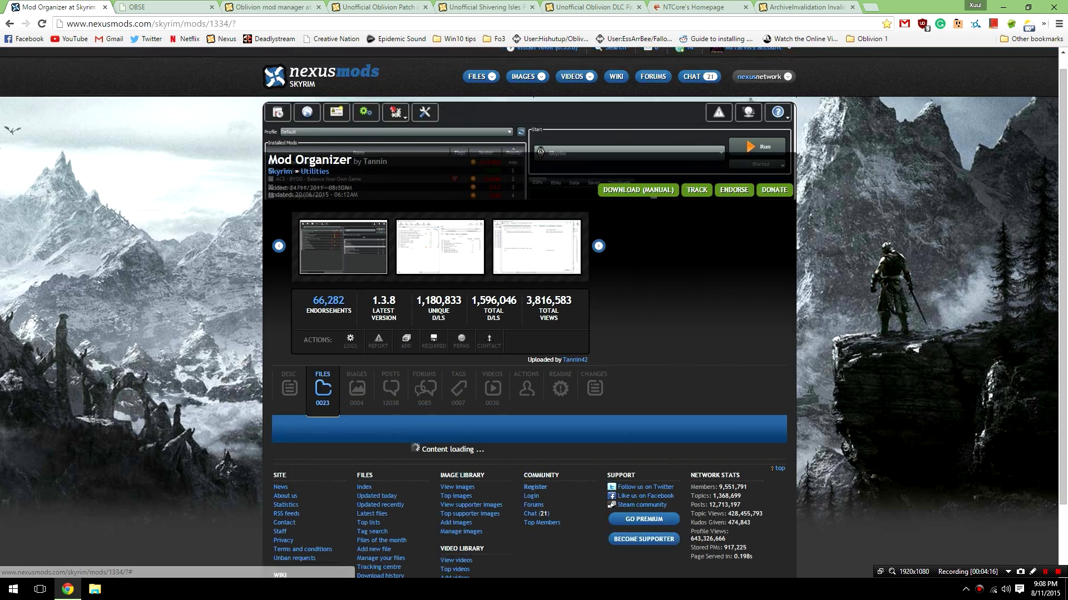
scroll(322, 404, "down", 3)
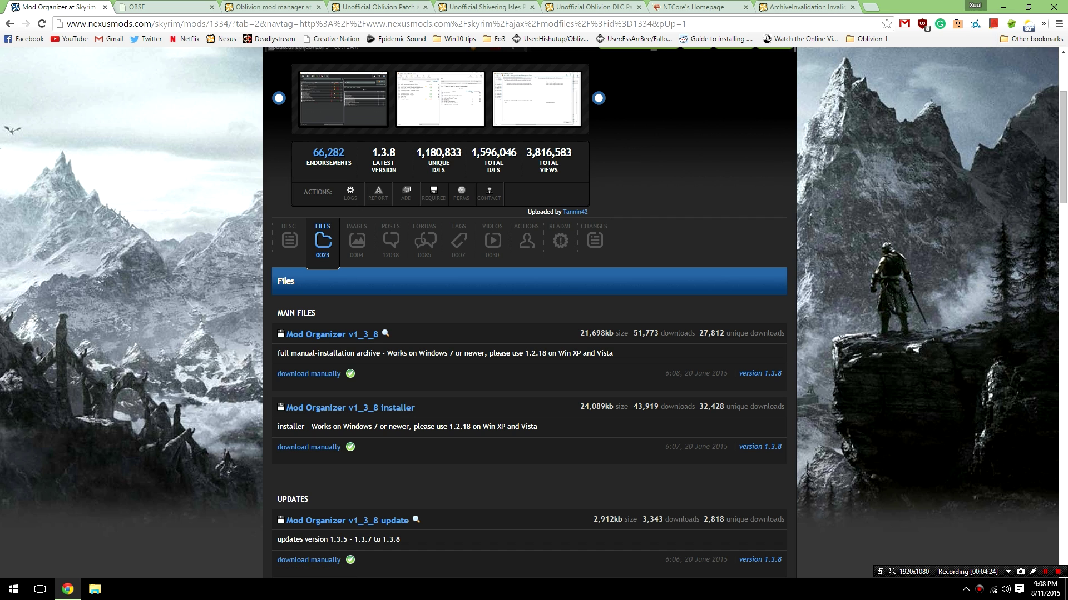
- Return to the desktop, set the Mod Organizer installer apart from the other downloads and start its setup wizard
left_click(1003, 6)
left_click_drag(824, 192, 275, 195)
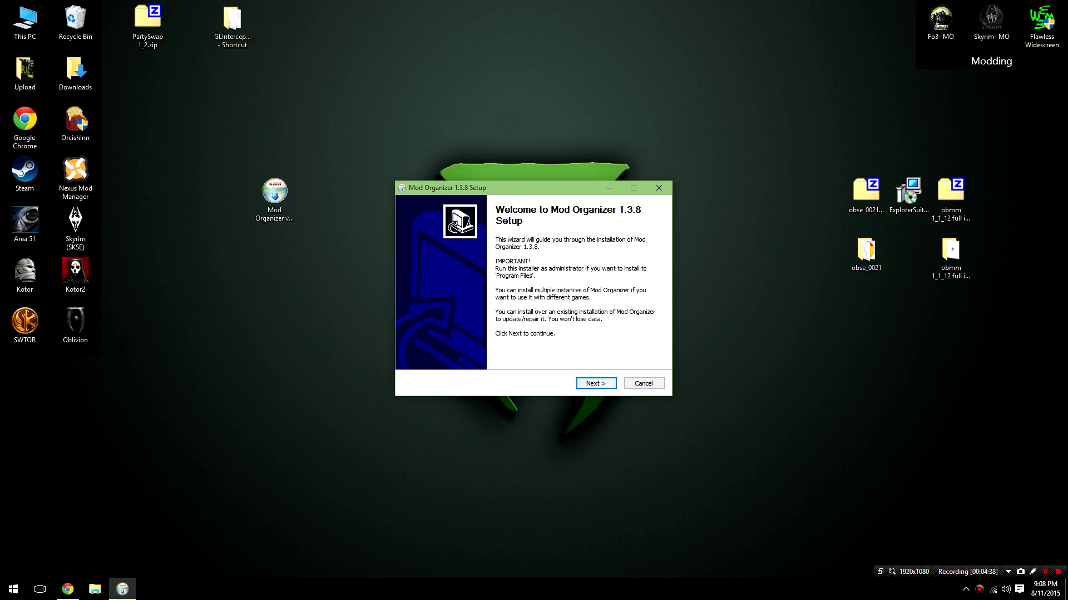
key("Return")
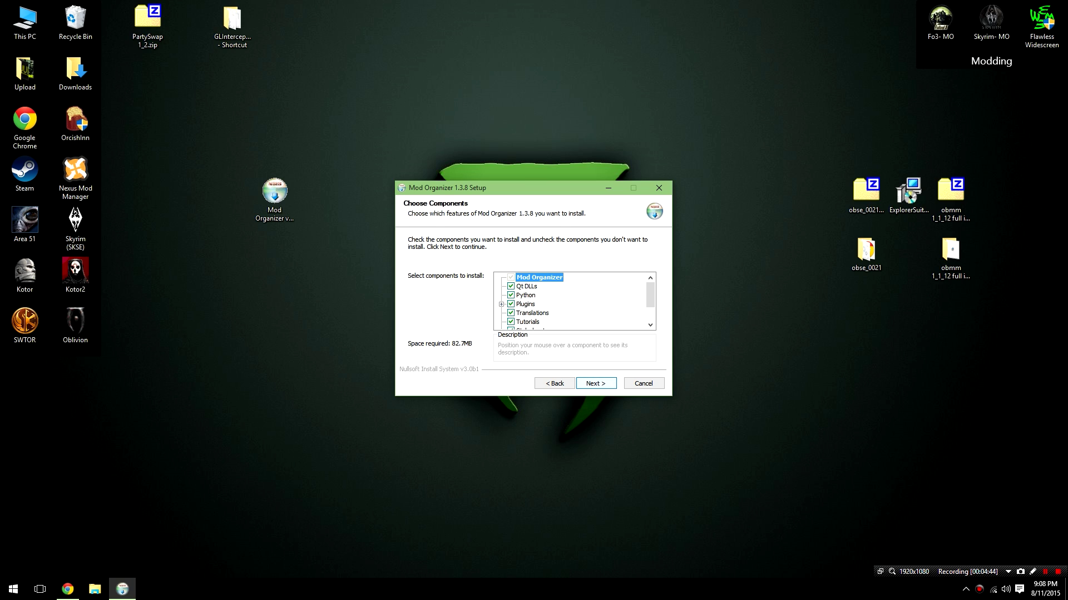
- Include the Handle Nexus Links component in the Mod Organizer setup and proceed to the install location
scroll(573, 301, "down", 2)
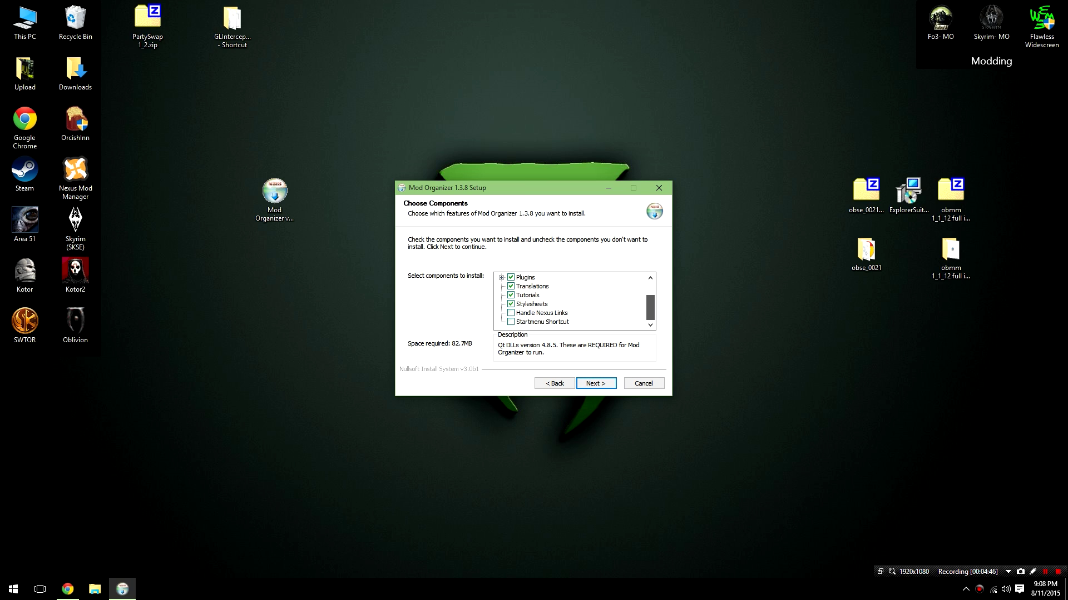
left_click(511, 313)
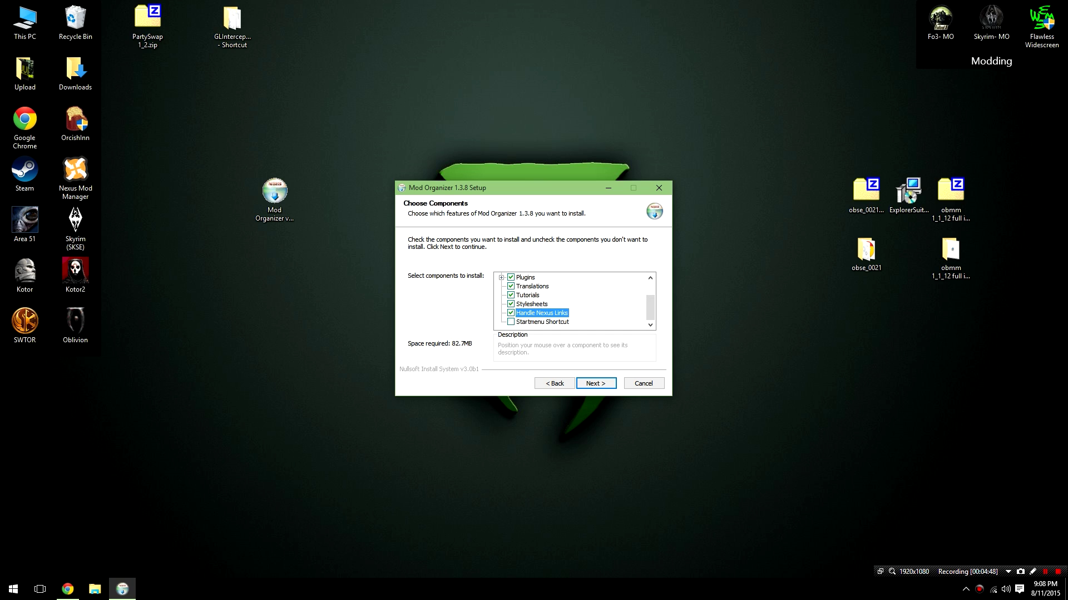
scroll(573, 300, "up", 1)
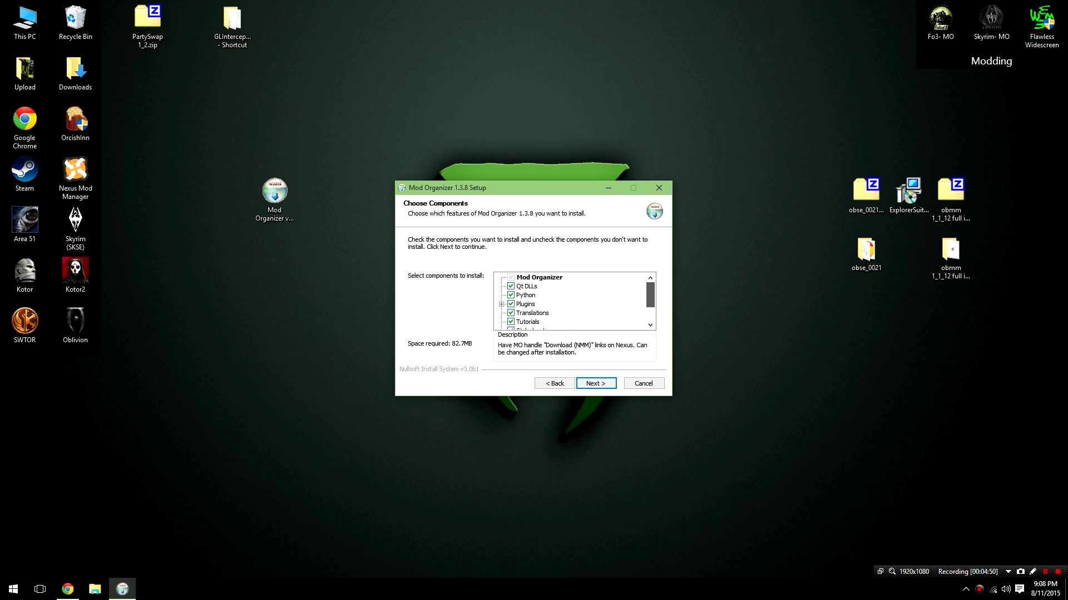
scroll(572, 300, "down", 1)
scroll(572, 300, "up", 1)
scroll(573, 301, "down", 1)
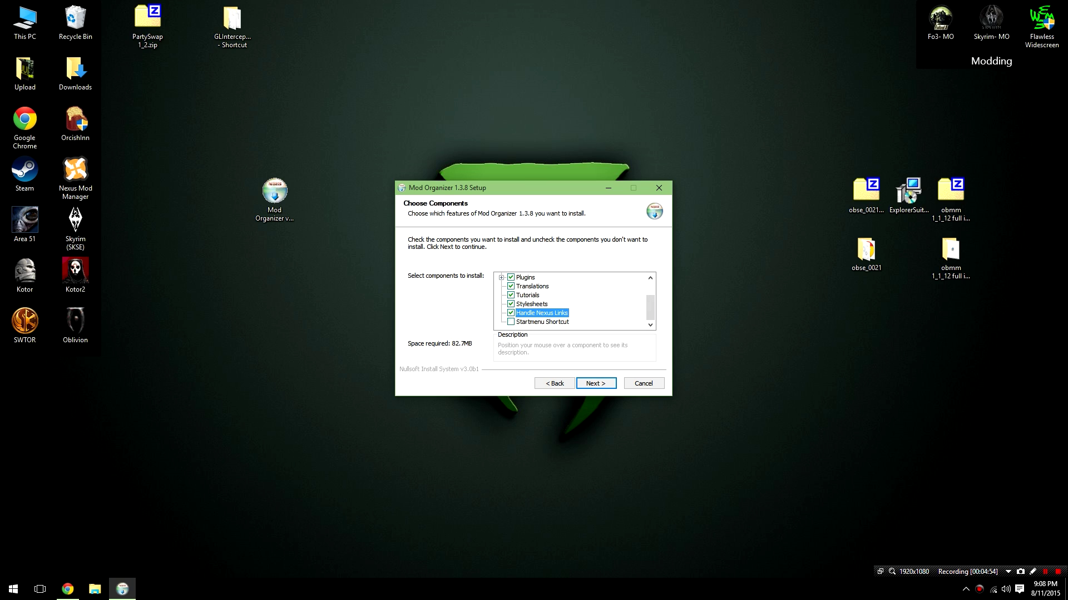
left_click(595, 383)
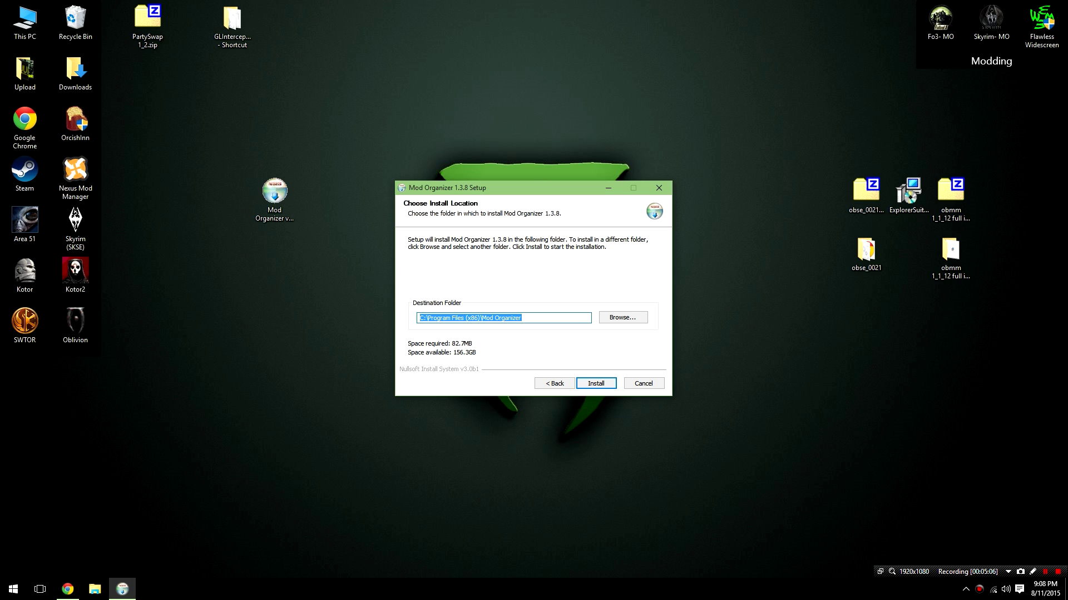
- Choose the Oblivion folder under D:\Steam\SteamApps\common as the Mod Organizer install destination
key("alt+r")
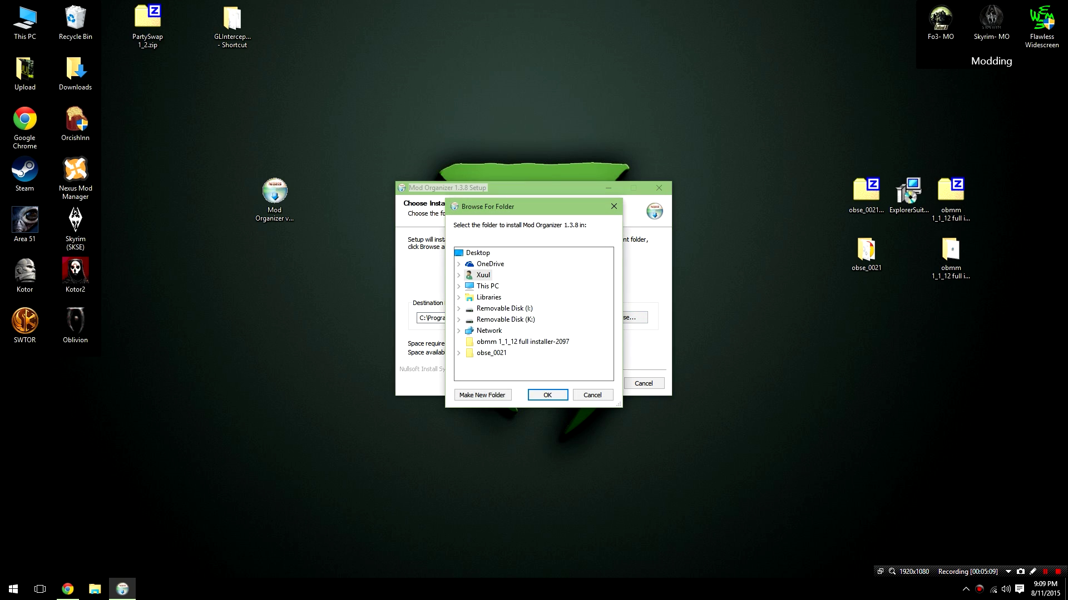
double_click(488, 286)
scroll(533, 314, "down", 1)
scroll(534, 315, "down", 1)
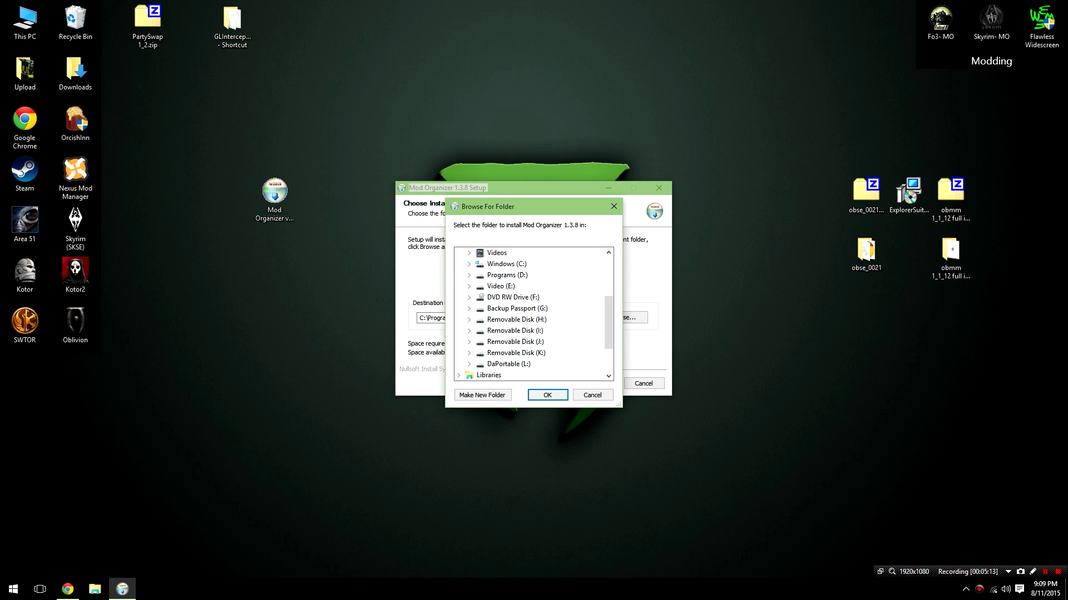
left_click(469, 275)
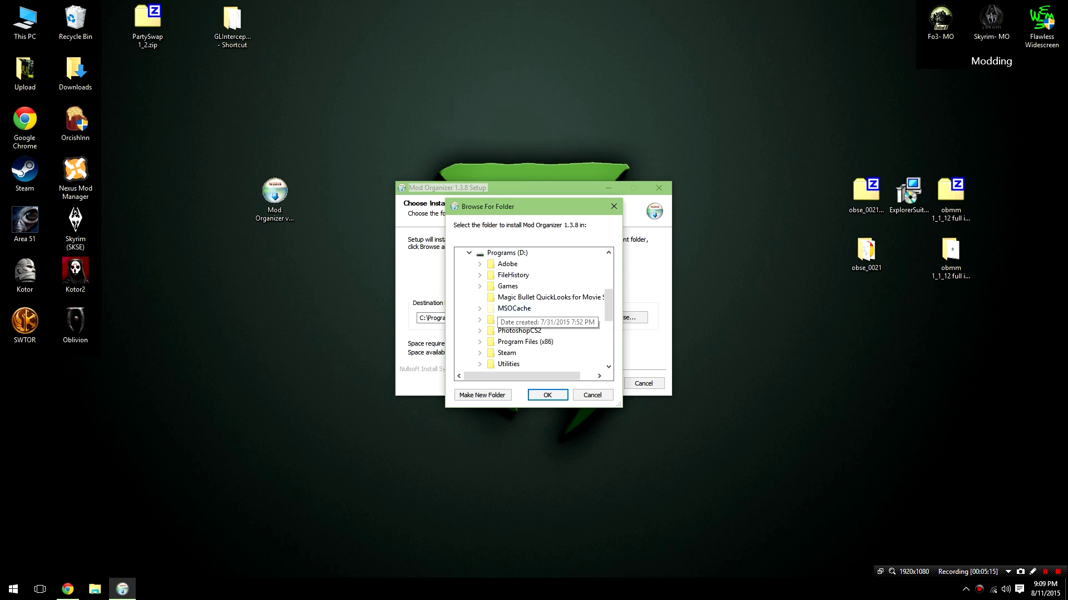
scroll(533, 342, "down", 1)
double_click(506, 320)
scroll(512, 325, "down", 3)
scroll(533, 334, "down", 3)
double_click(519, 348)
double_click(520, 359)
left_click(523, 341)
left_click(547, 395)
- Copy the Oblivion folder path from the destination and install into D:\Steam\SteamApps\common\Oblivion\Mod Organizer
left_click_drag(419, 318, 526, 318)
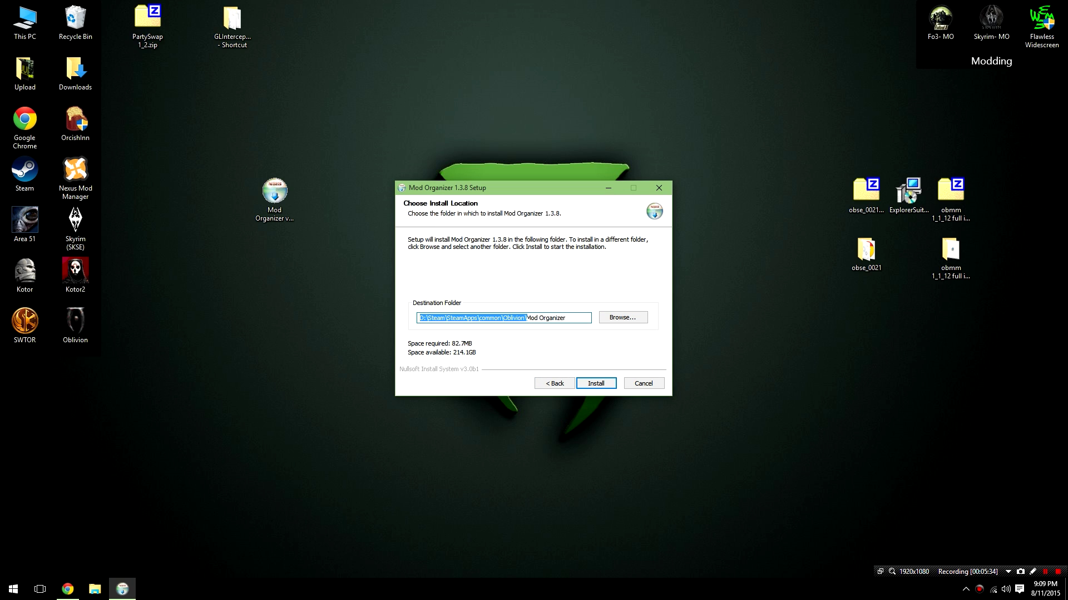
right_click(472, 319)
left_click(511, 355)
left_click(566, 318)
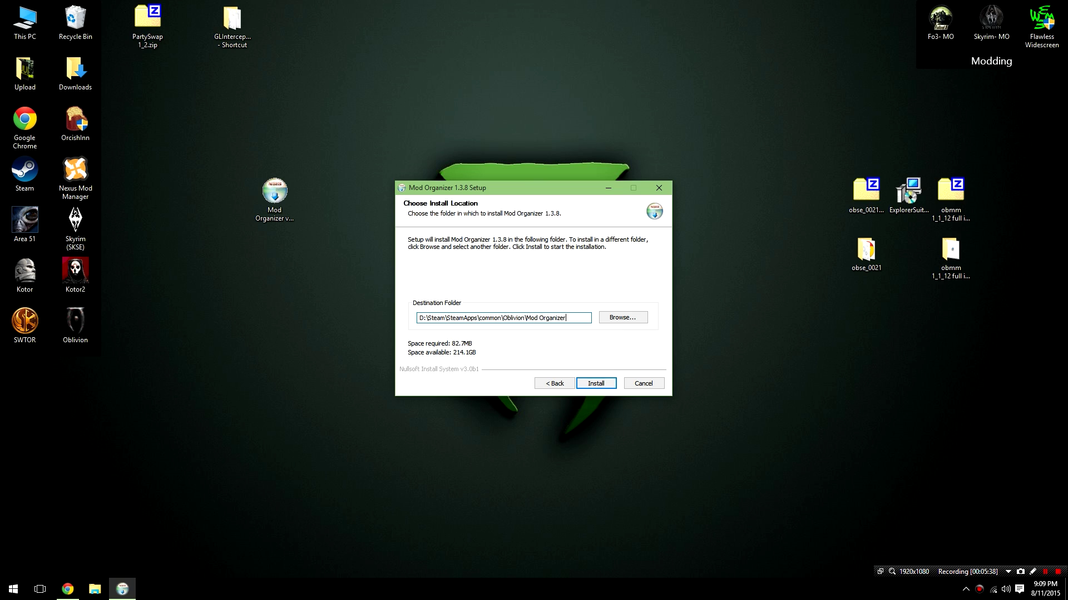
key("Return")
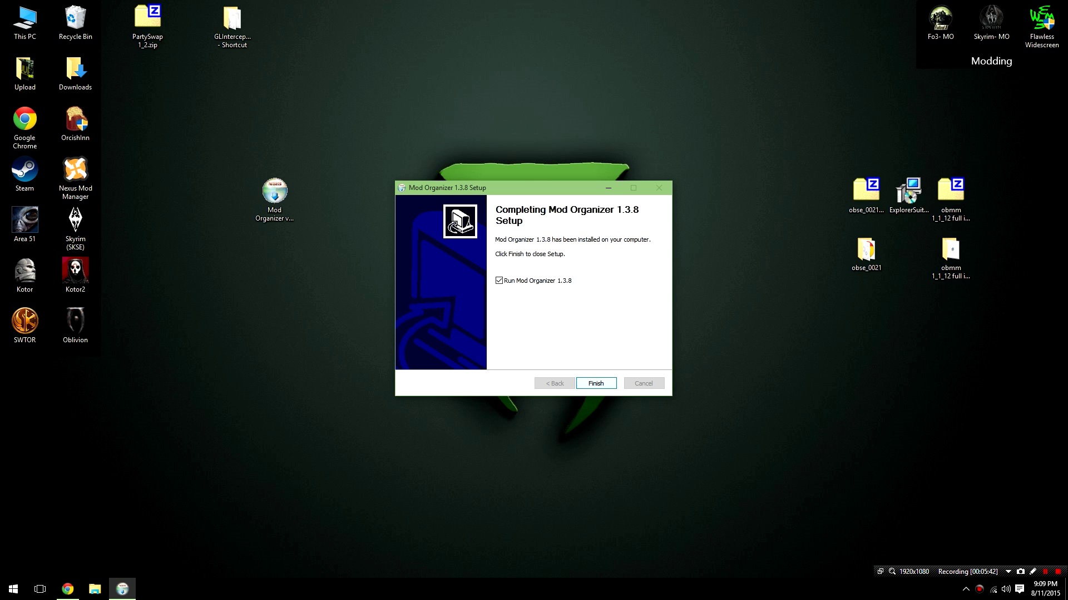
- Finish the setup with Mod Organizer set to run, dismiss the Message of the Day and decline the tutorial
key("Return")
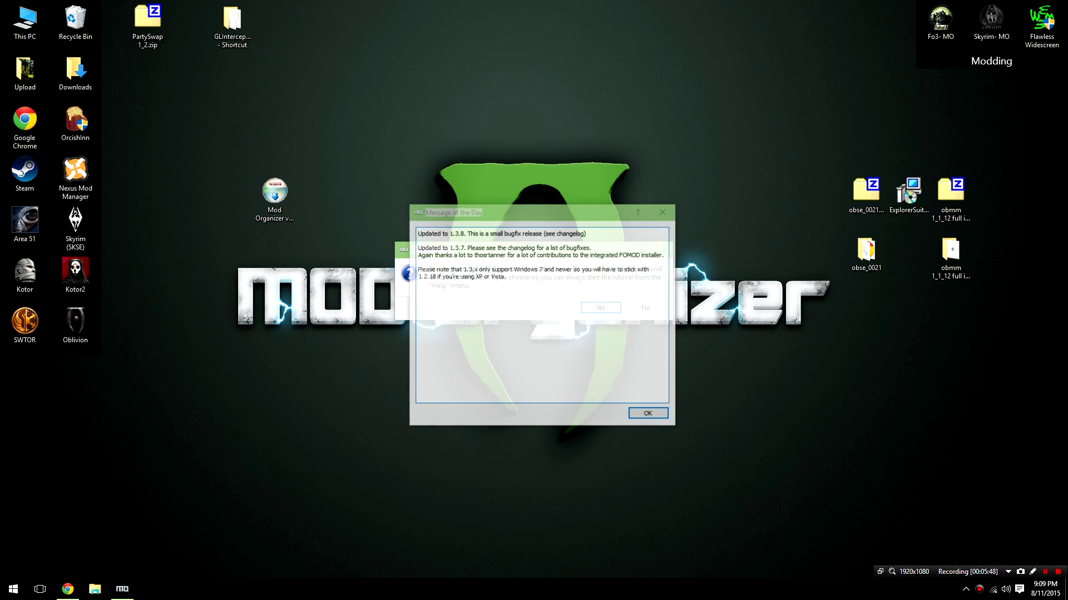
key("Return")
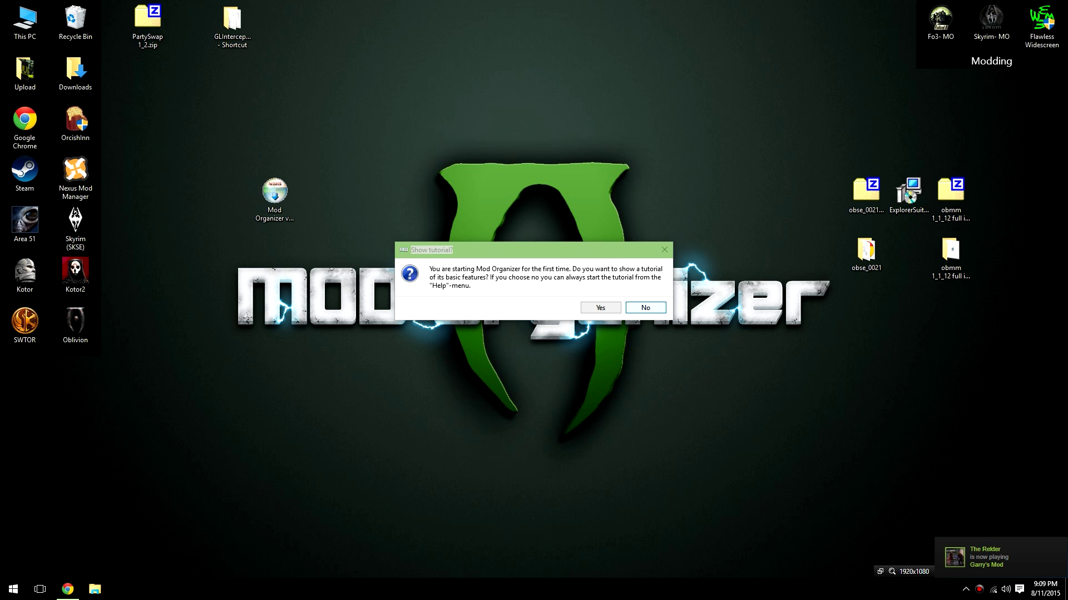
left_click(645, 308)
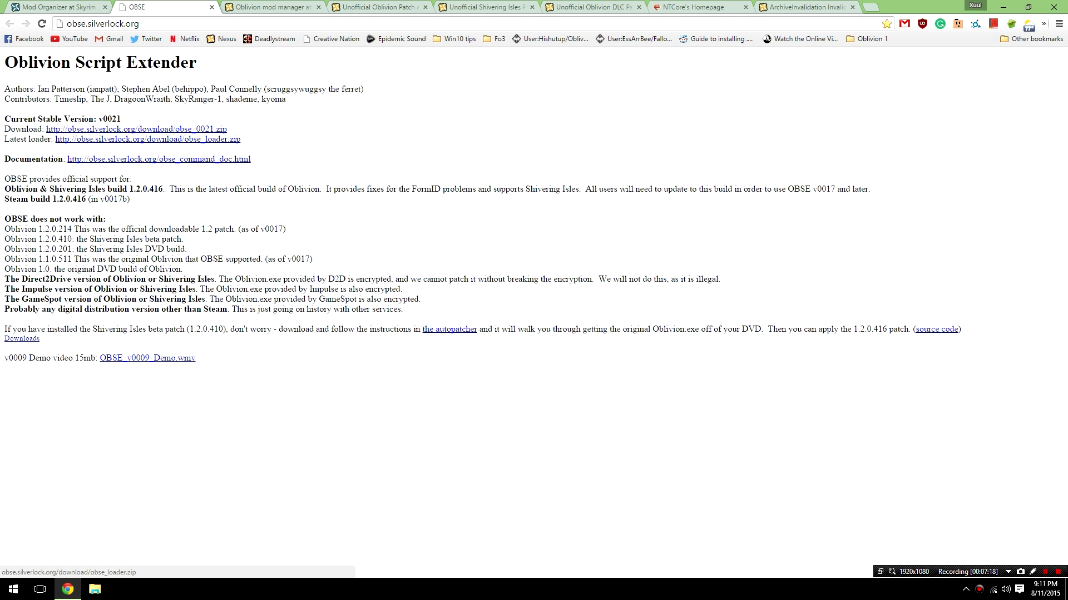
- Leave the browser, move the OBSE archive and folder below the Mod Organizer installer, and open the obse_0021 folder
key("super+d")
left_click_drag(794, 139, 274, 367)
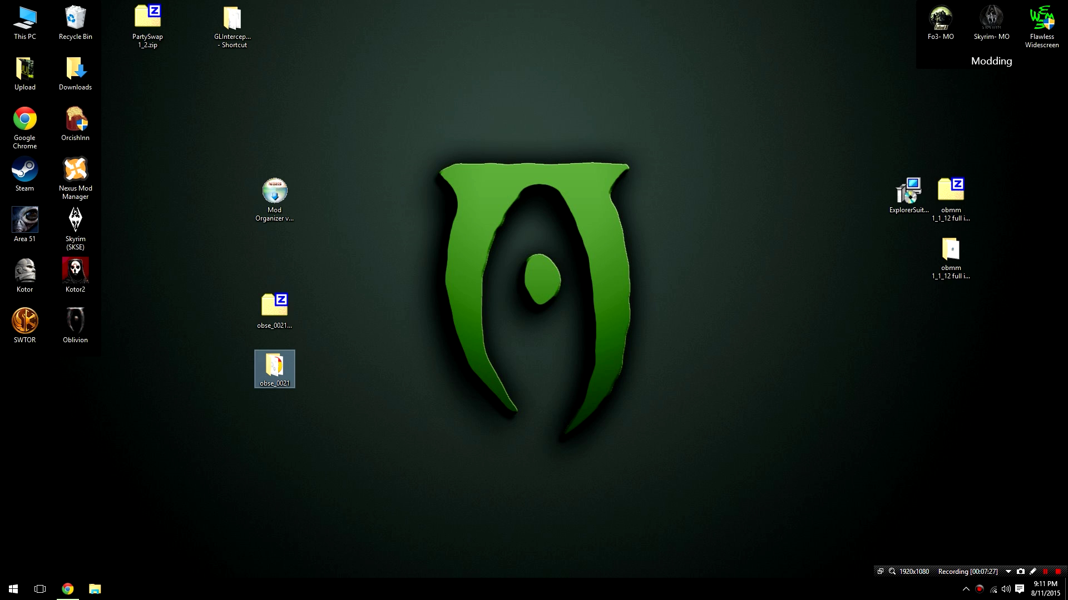
double_click(274, 367)
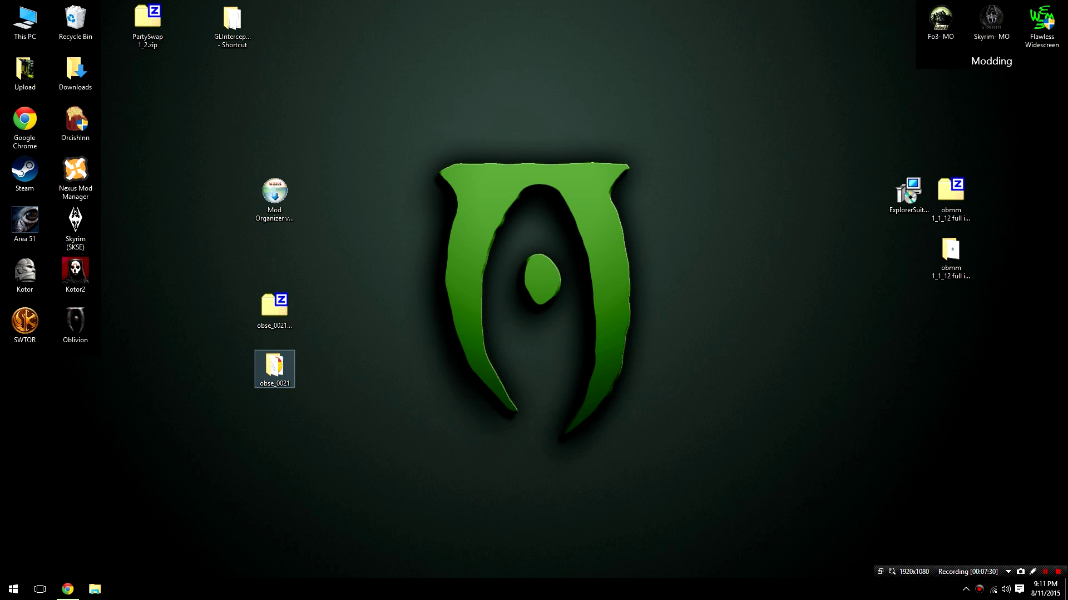
left_click_drag(445, 165, 678, 145)
- Open the Oblivion game folder from its desktop icon and arrange it side by side with the obse_0021 window
right_click(76, 323)
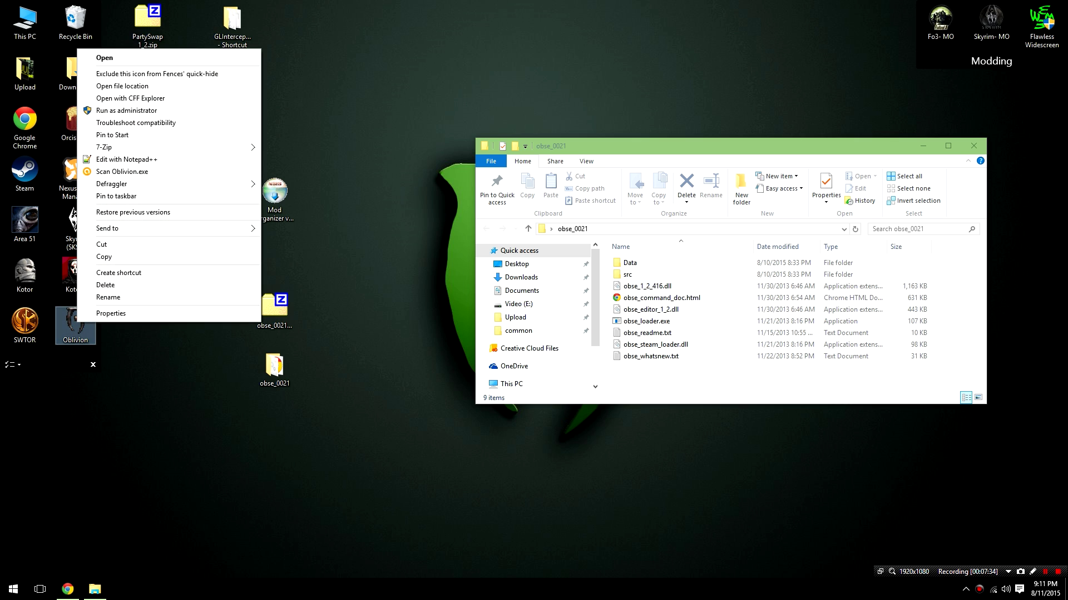
left_click(122, 86)
left_click_drag(779, 160, 309, 147)
left_click_drag(556, 145, 632, 150)
left_click_drag(278, 406, 278, 517)
left_click_drag(806, 408, 807, 517)
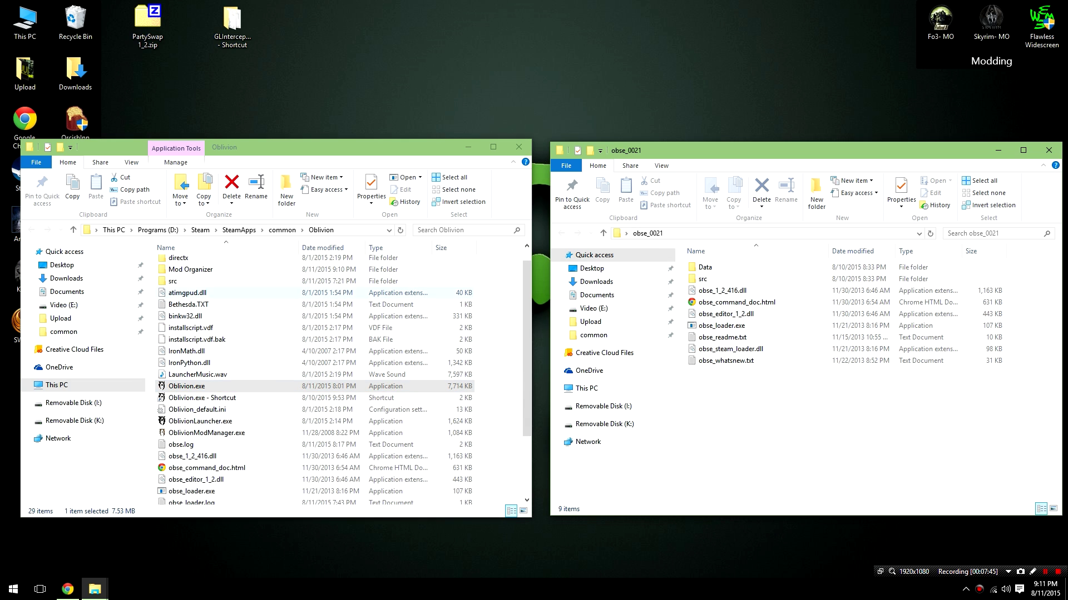
- Create a shortcut to ModOrganizer.exe inside the Mod Organizer folder
double_click(190, 269)
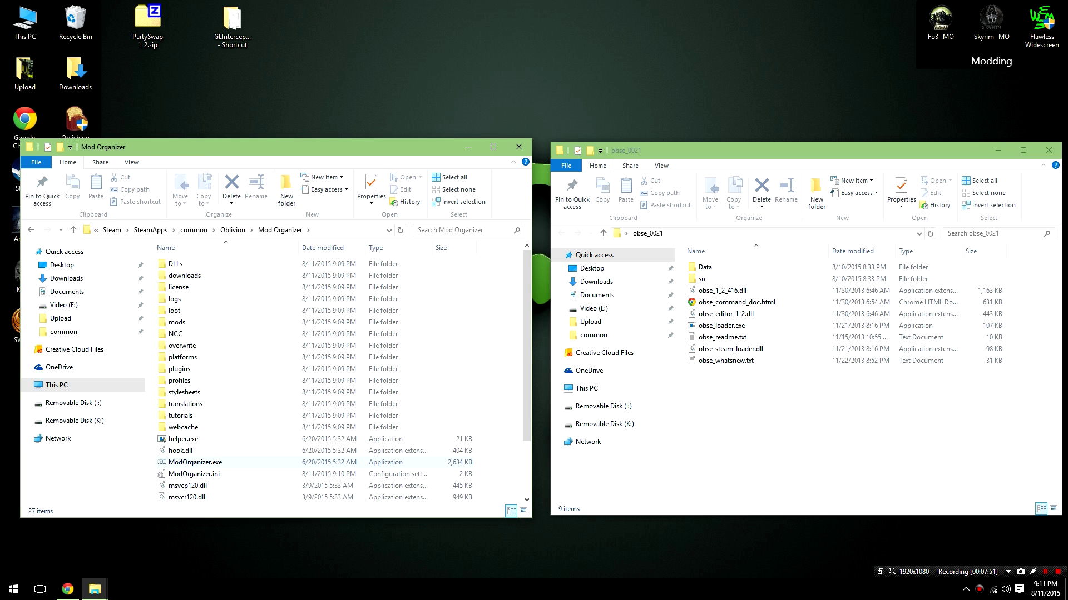
right_click(217, 462)
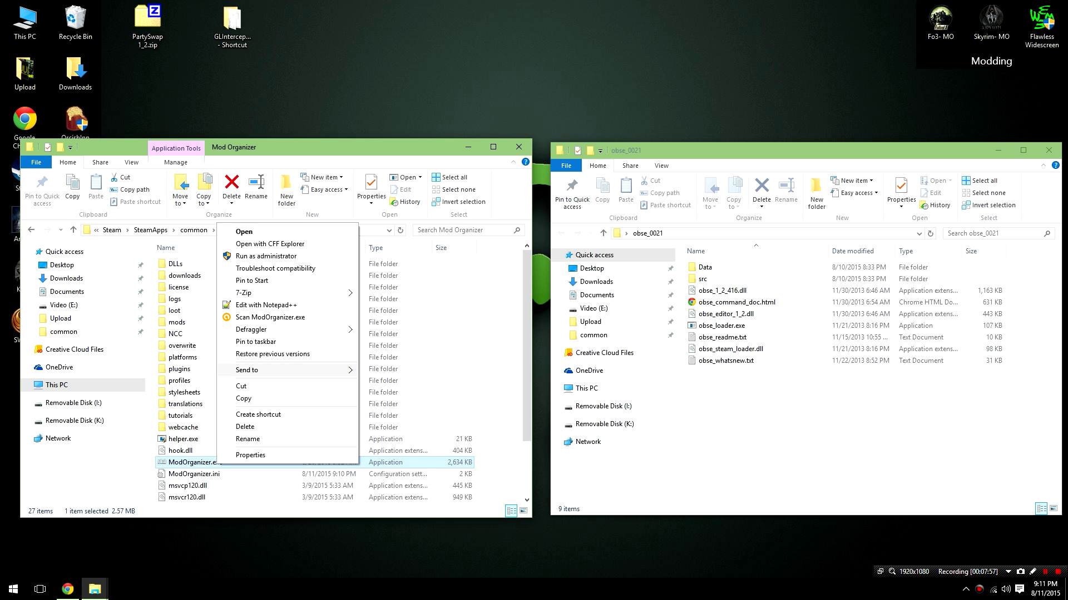
left_click(258, 414)
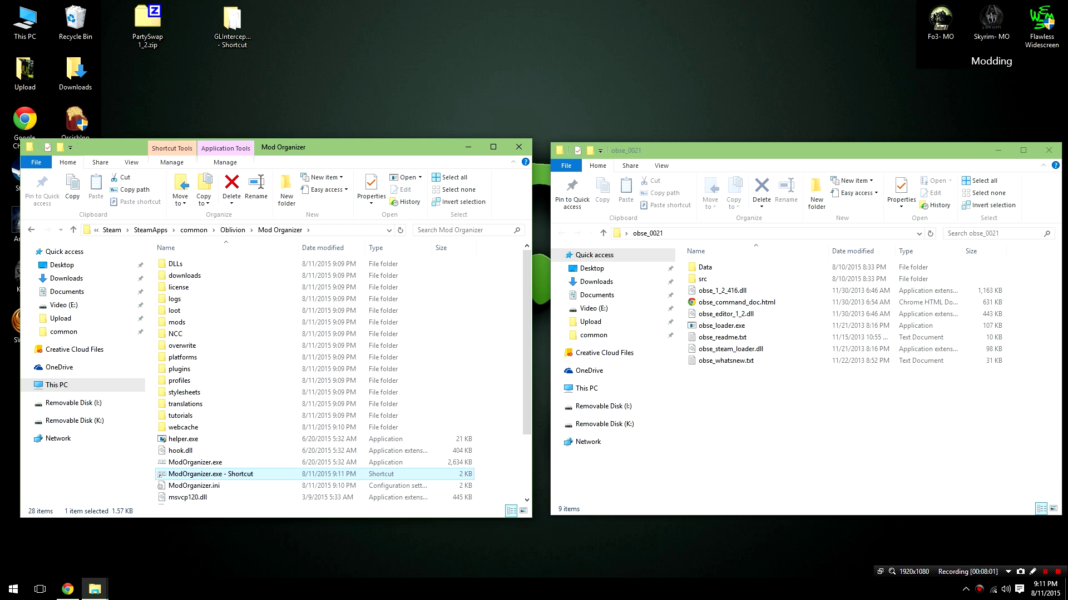
- Rename the ModOrganizer.exe shortcut to "Oblivion- MO" and move it to the desktop beside the Modding group
key("F2")
type("Oblivion- MO")
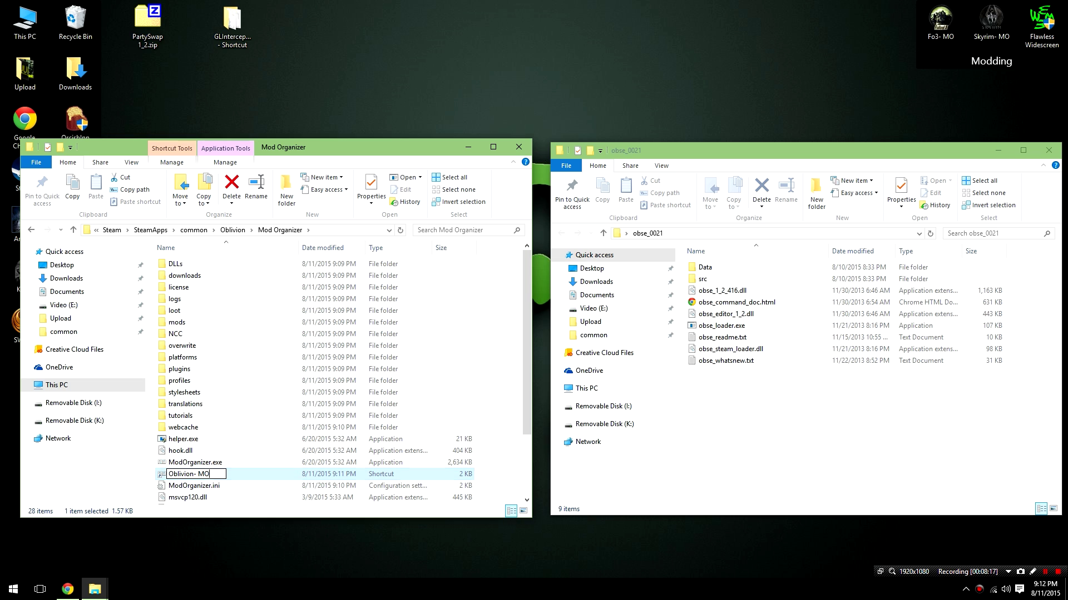
key("Return")
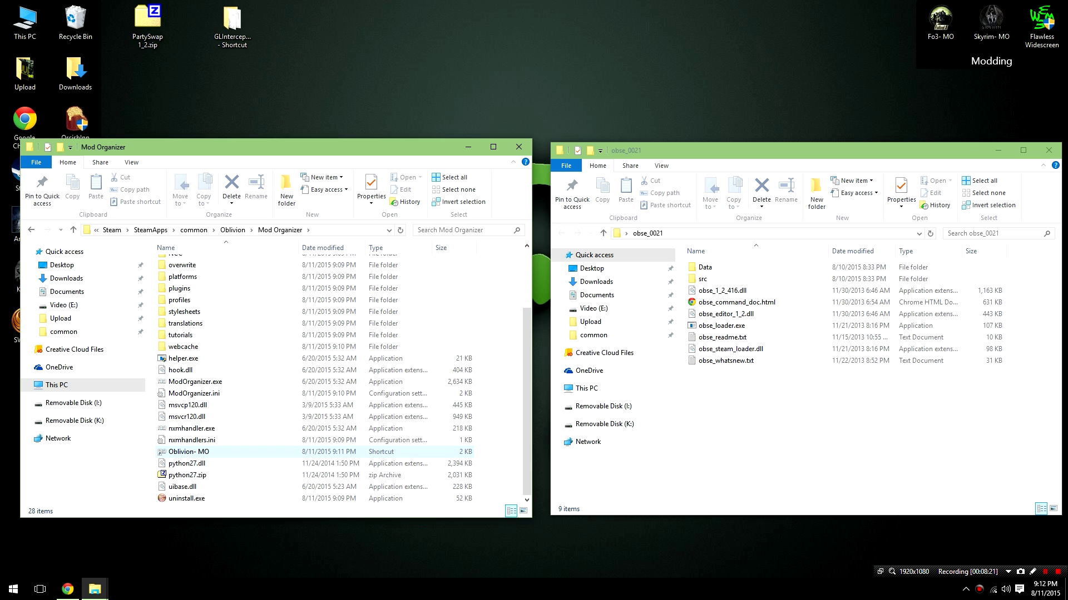
left_click_drag(189, 452, 865, 23)
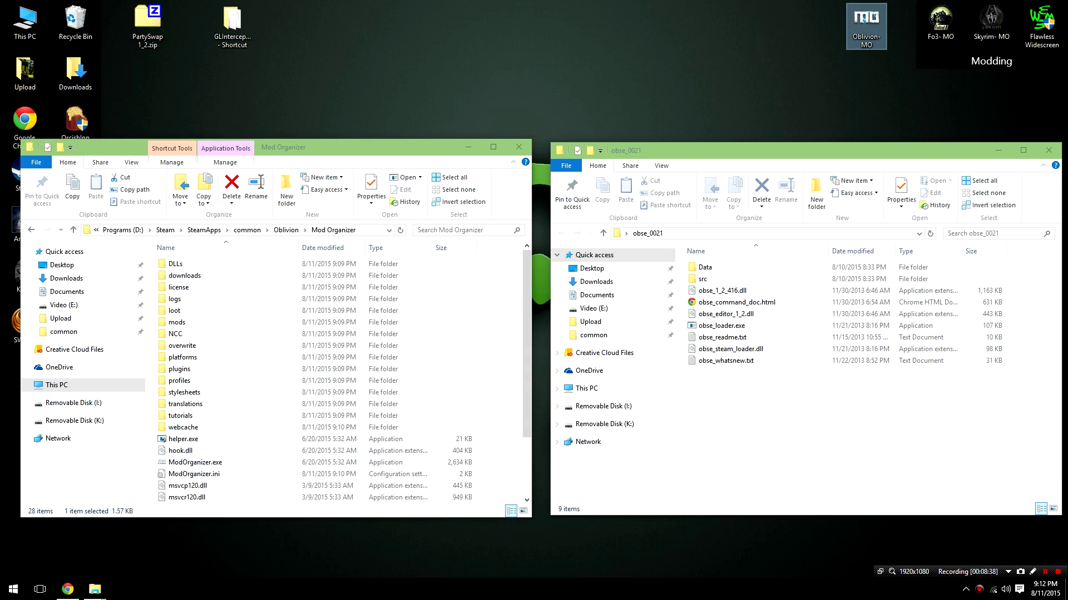
- Copy all files from the obse_0021 folder into the main Oblivion game folder and close the obse_0021 window
left_click(286, 229)
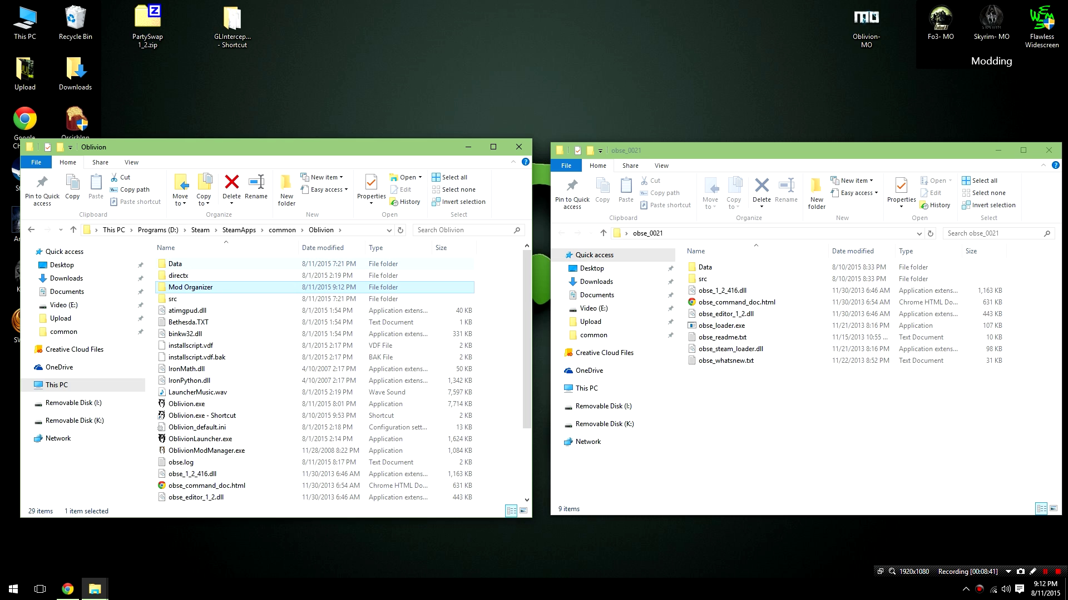
left_click_drag(807, 431, 487, 361)
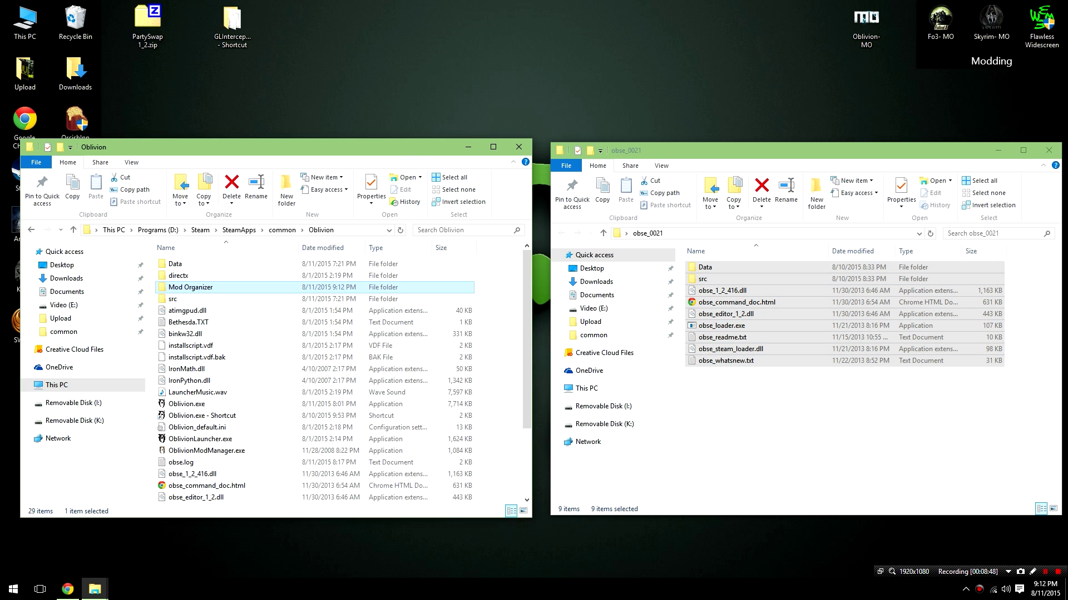
left_click(489, 210)
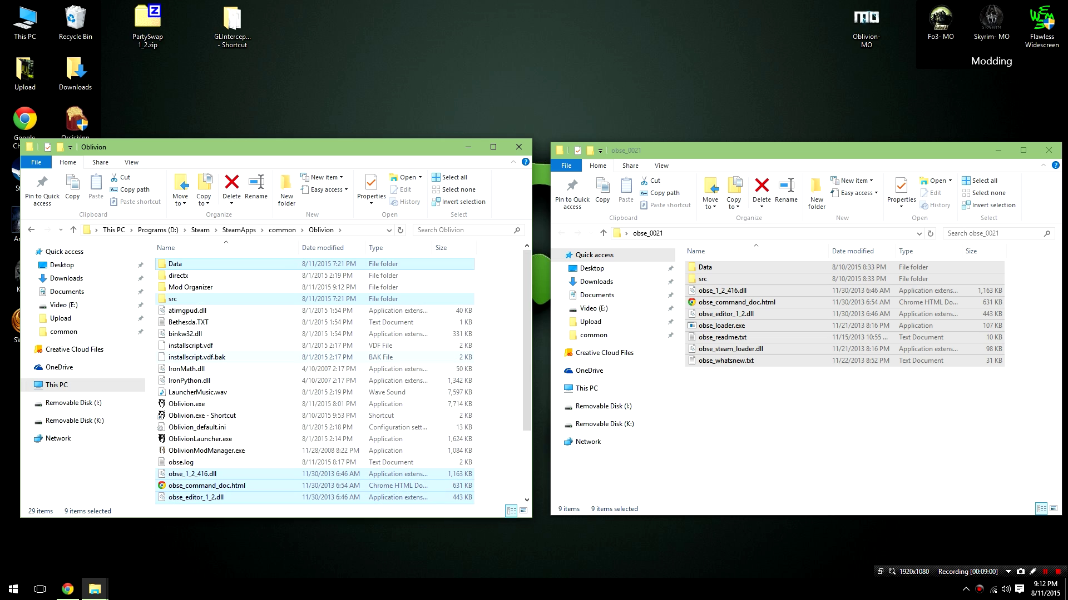
left_click(1048, 150)
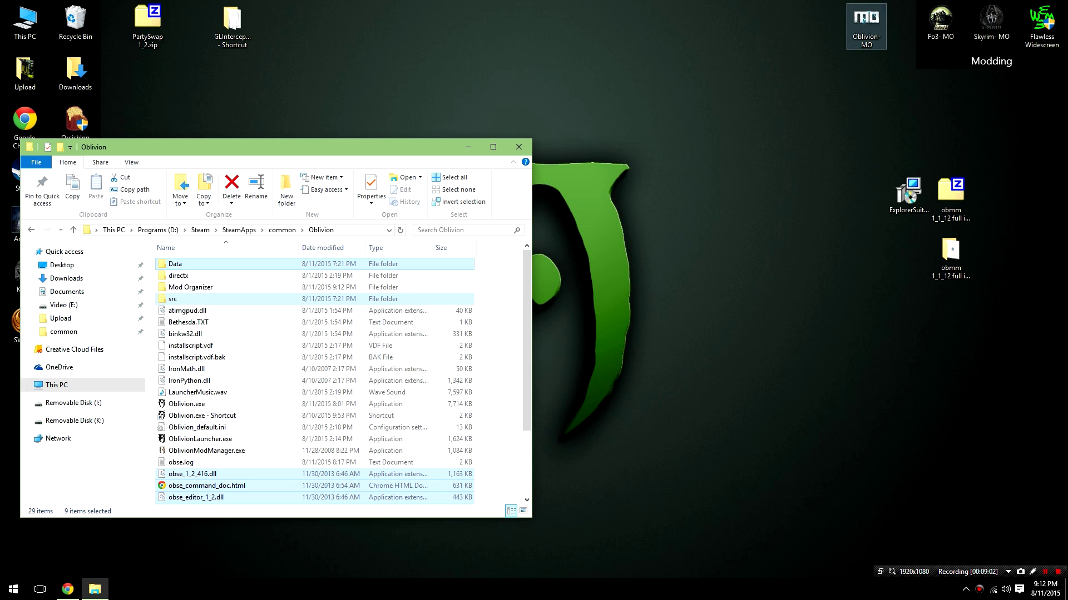
- Launch Mod Organizer from the Oblivion- MO desktop shortcut and choose Oblivion as the program to run
left_click(866, 25)
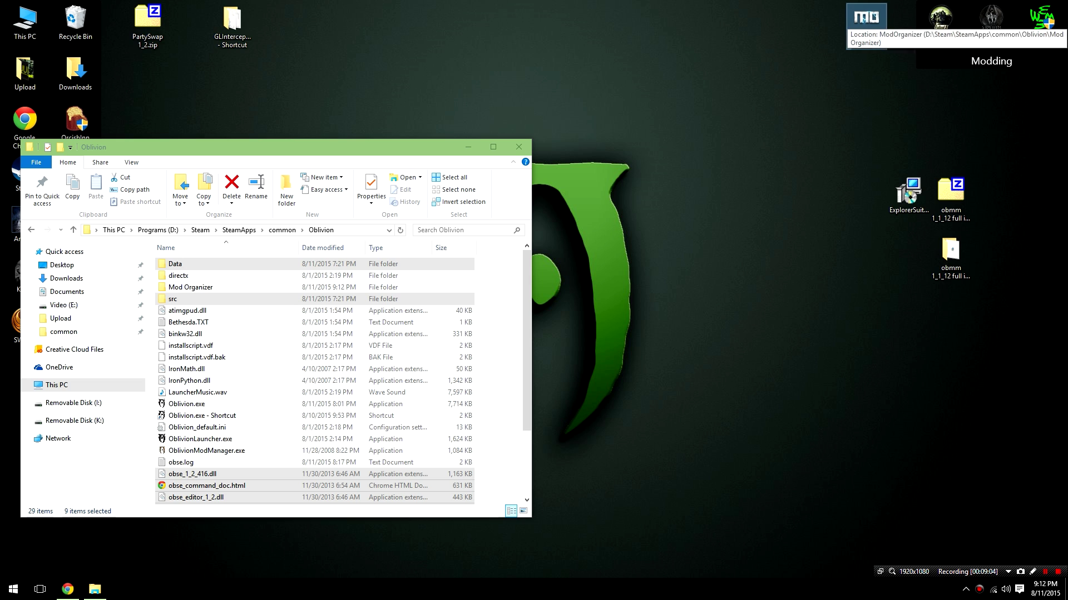
double_click(866, 22)
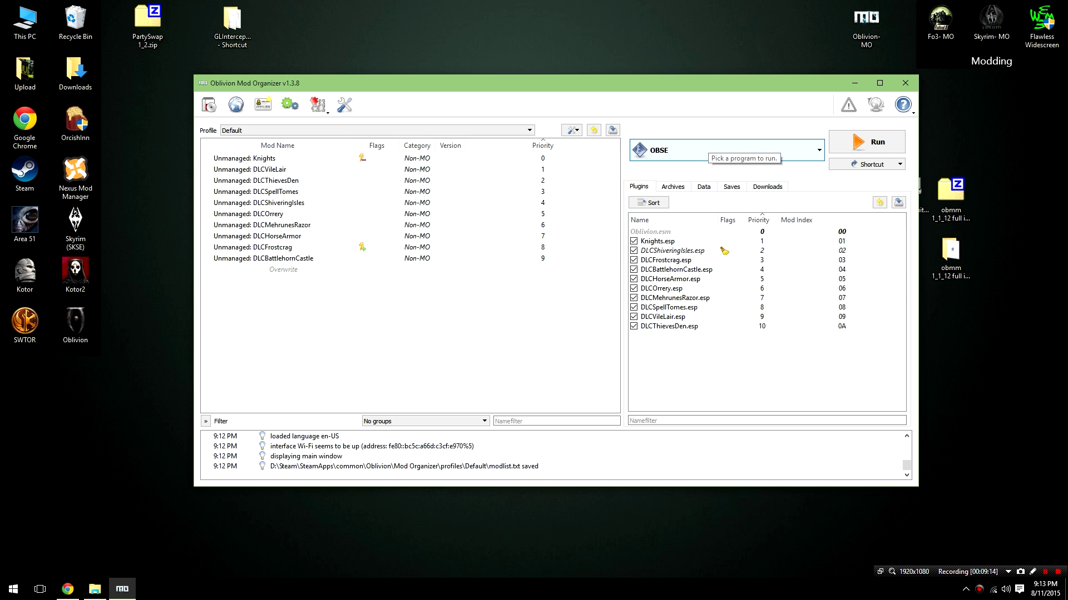
left_click(709, 149)
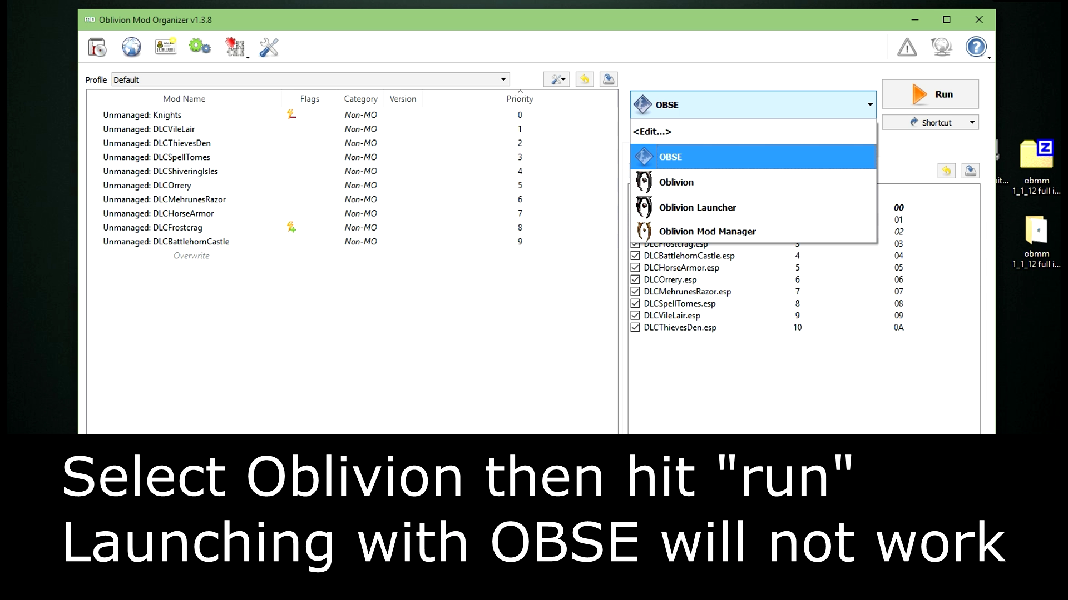
left_click(676, 182)
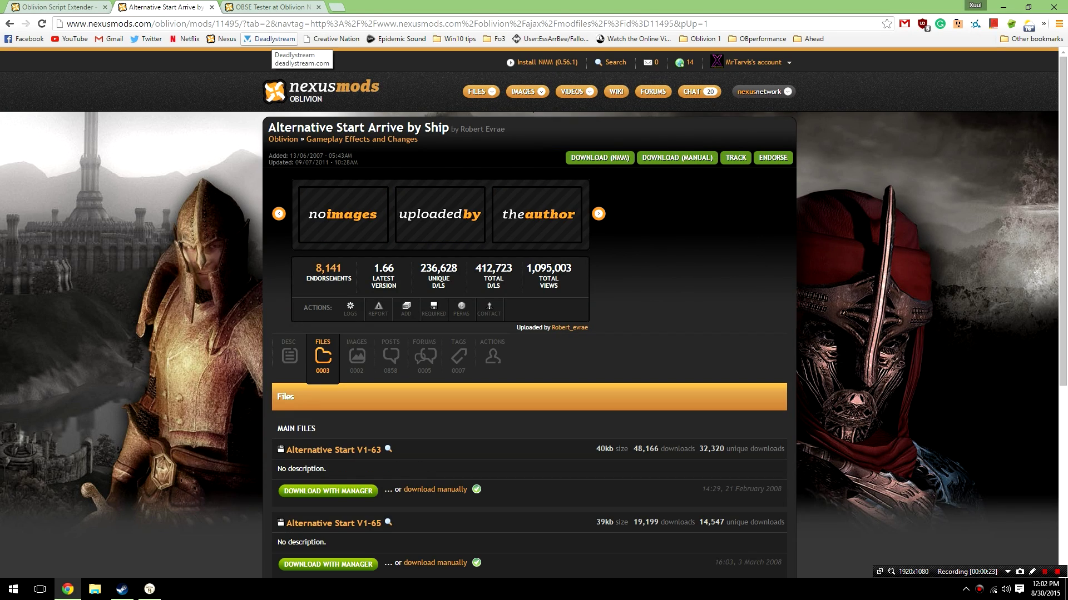
- Review the Nexus file pages of Alternative Start Arrive by Ship and OBSE Tester, and leave the browser for Mod Organizer
scroll(611, 521, "down", 4)
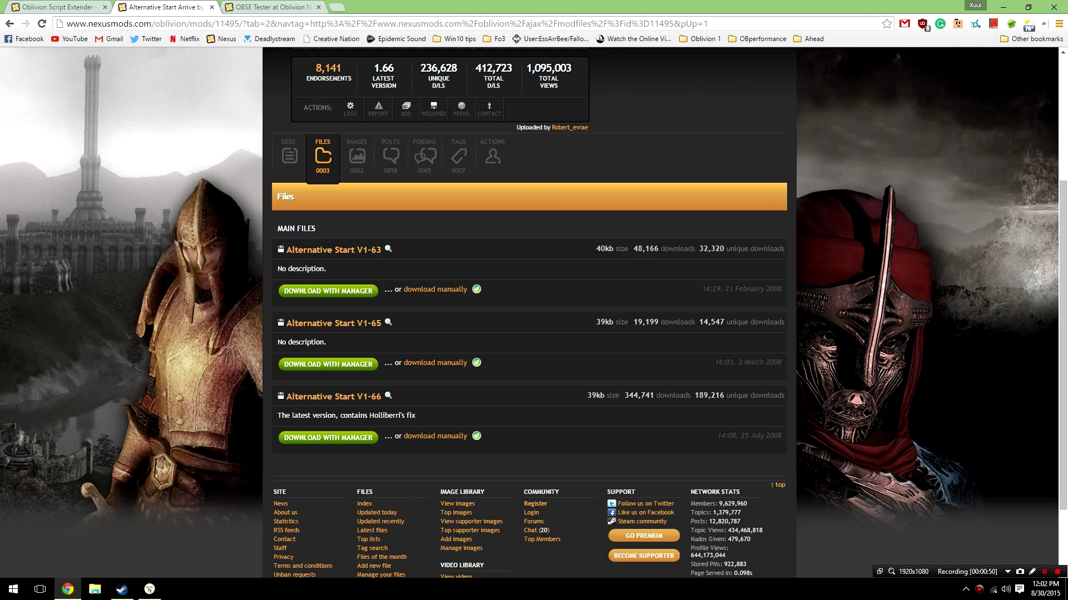
left_click(267, 7)
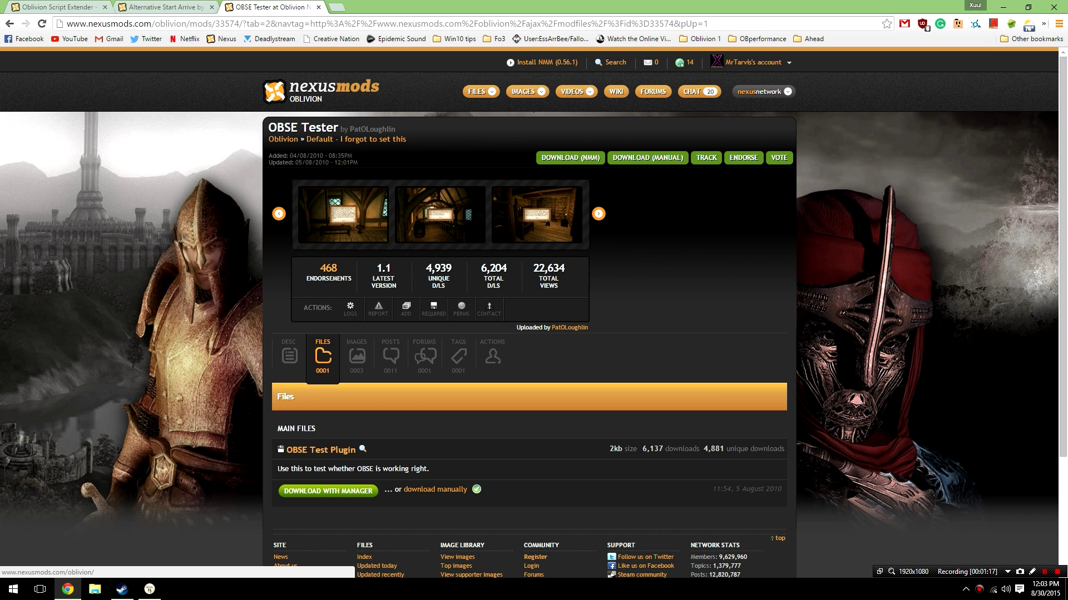
key("super+Down")
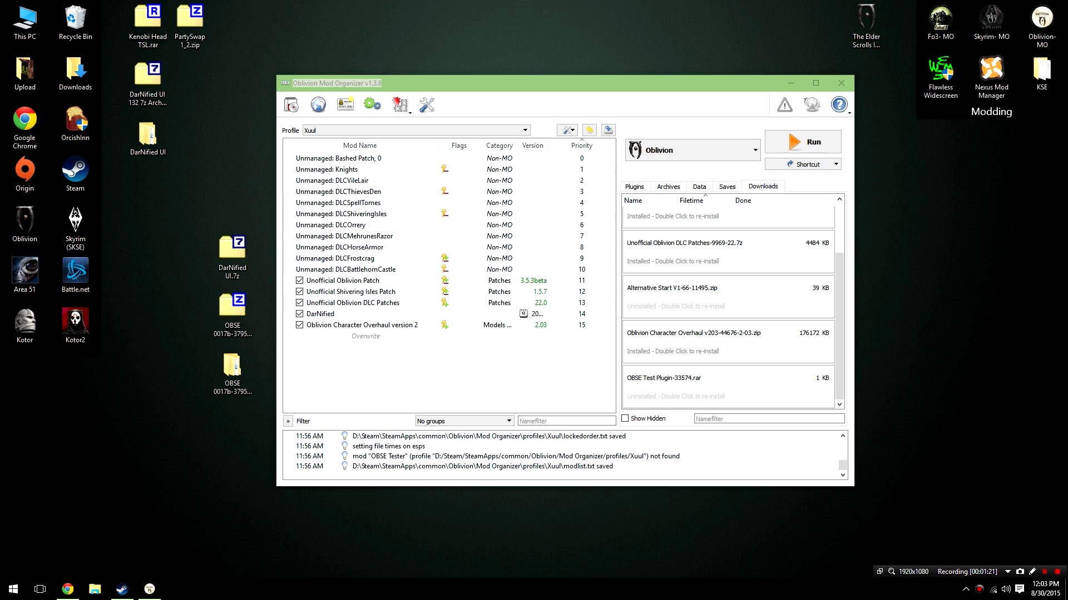
- Install the downloaded Alternative Start V1-66 archive manually as "Alternative Start Arrive by Ship"
left_click(634, 186)
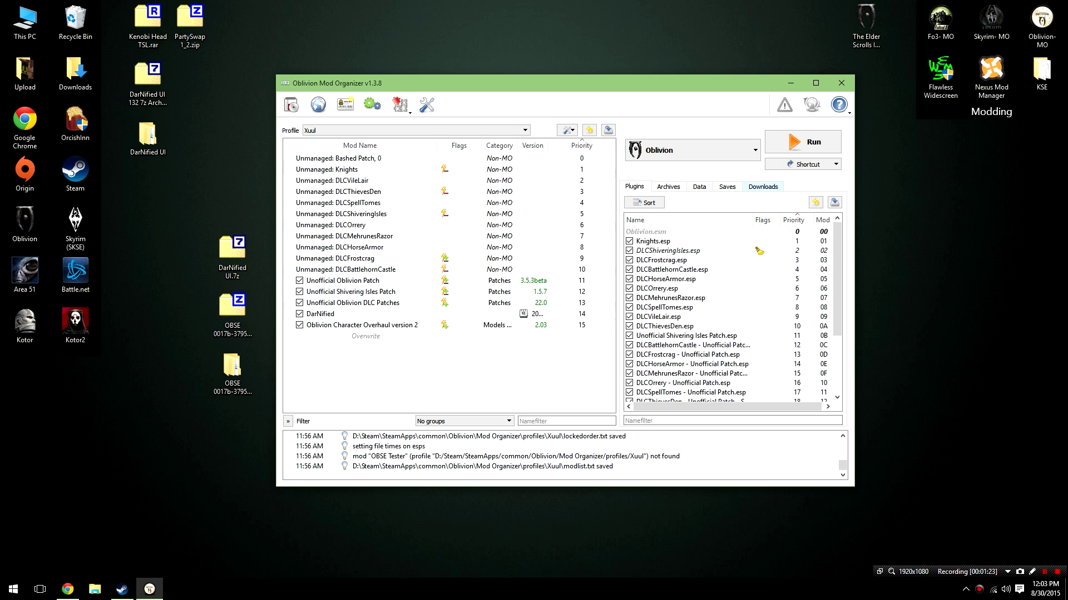
left_click(762, 186)
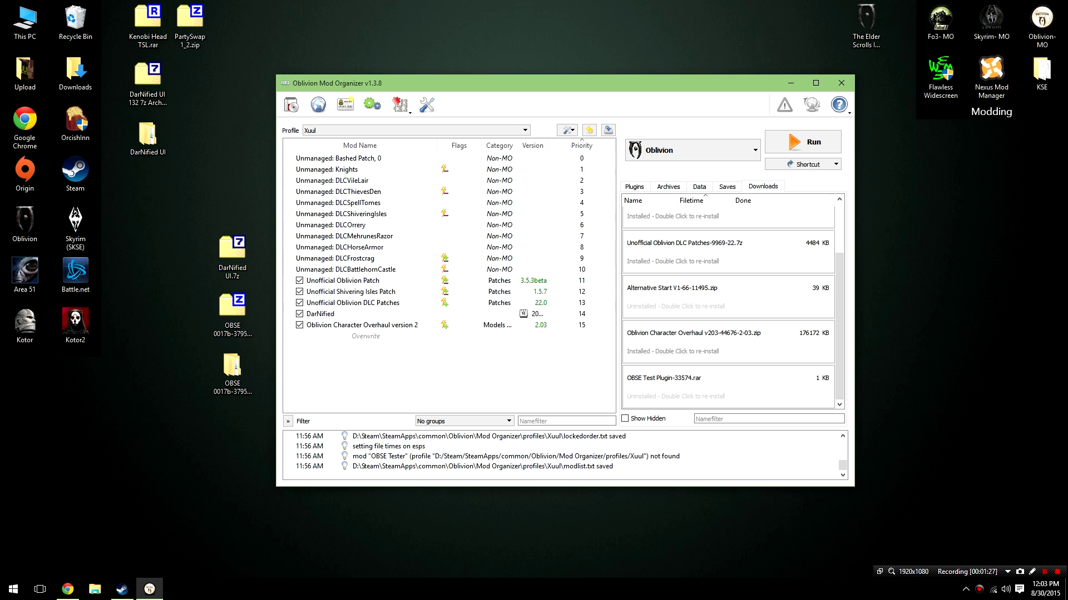
double_click(689, 295)
left_click(568, 332)
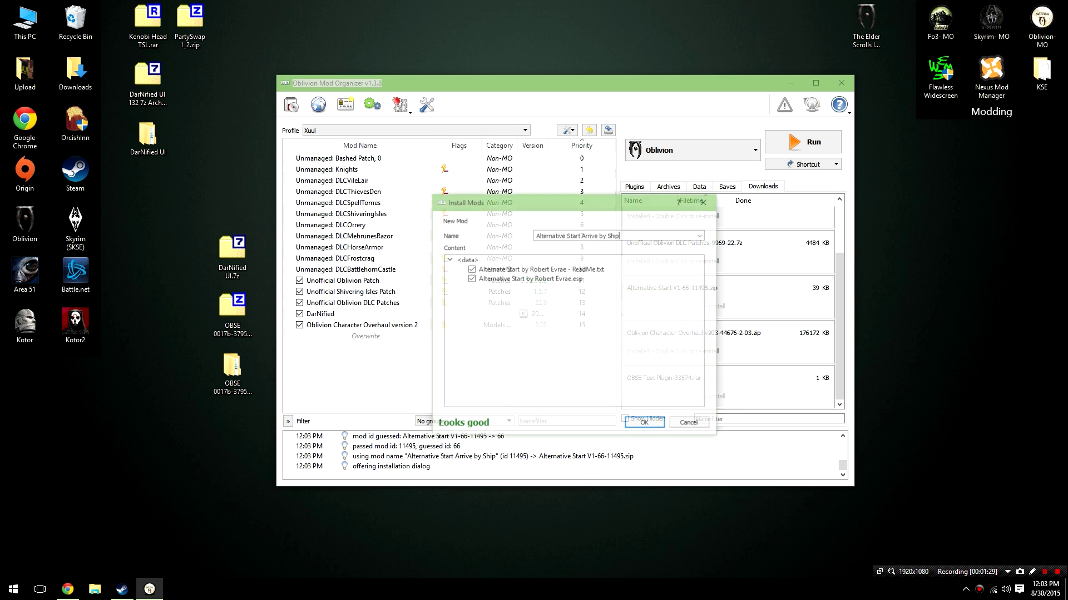
left_click(645, 424)
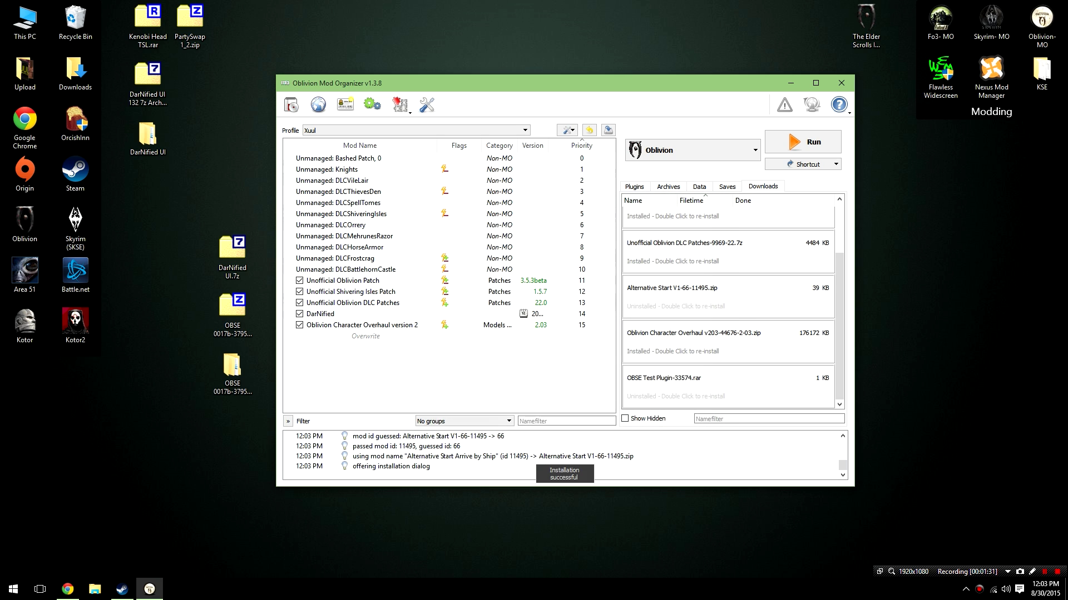
- Install the downloaded OBSE Test Plugin manually as "OBSE Tester", with the OBSE Test folder set as the data directory
double_click(667, 384)
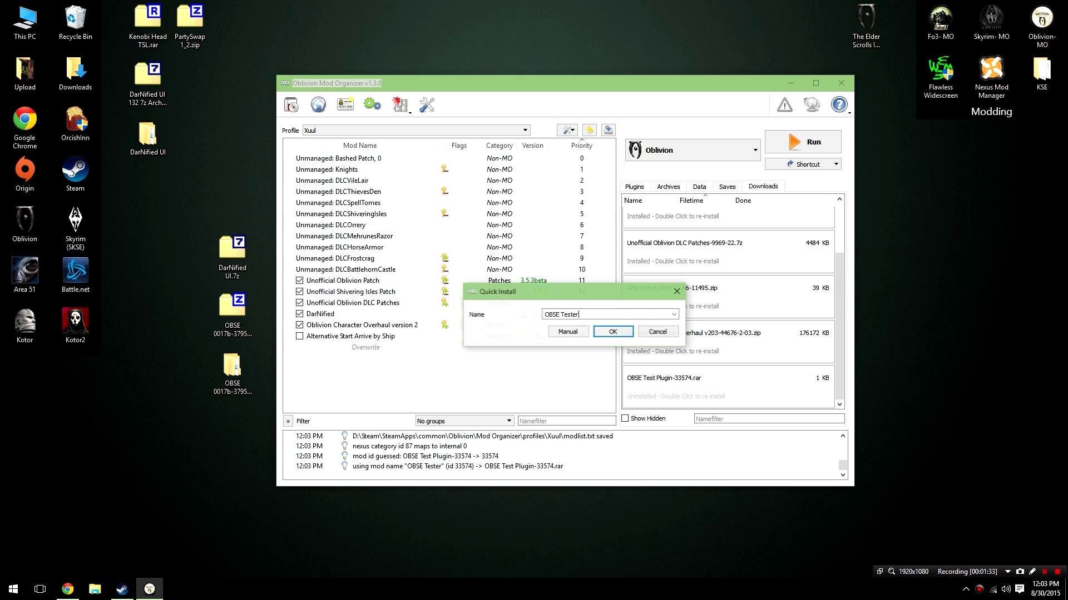
left_click(567, 331)
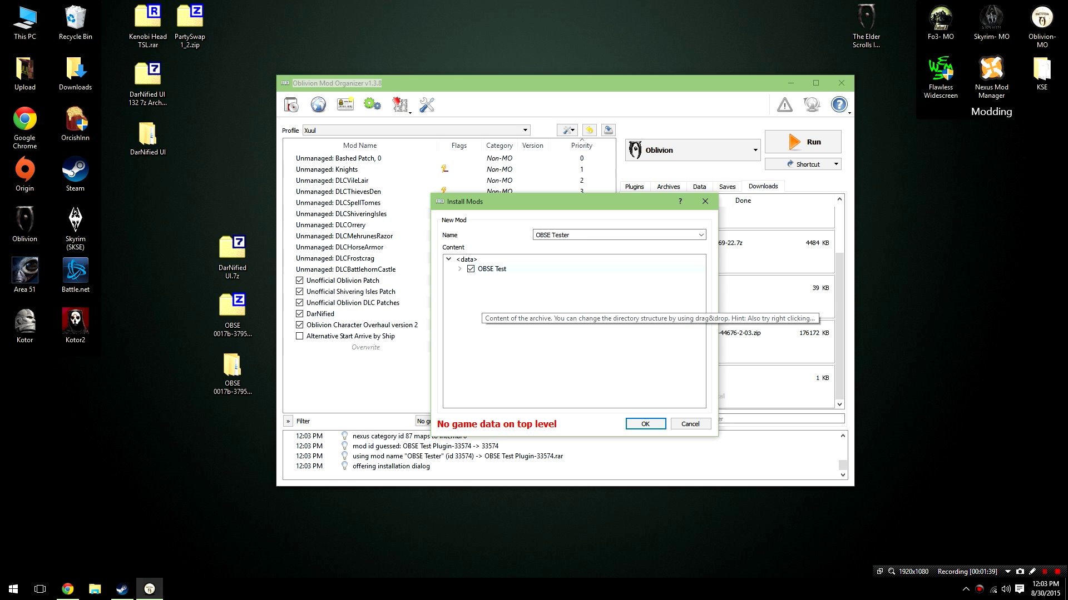
right_click(487, 269)
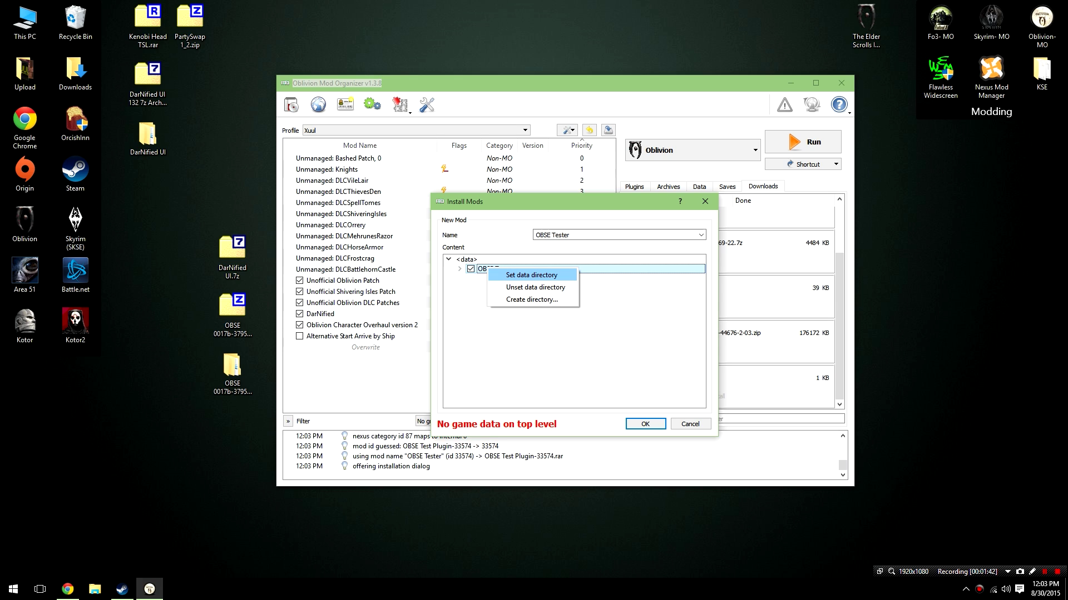
left_click(531, 275)
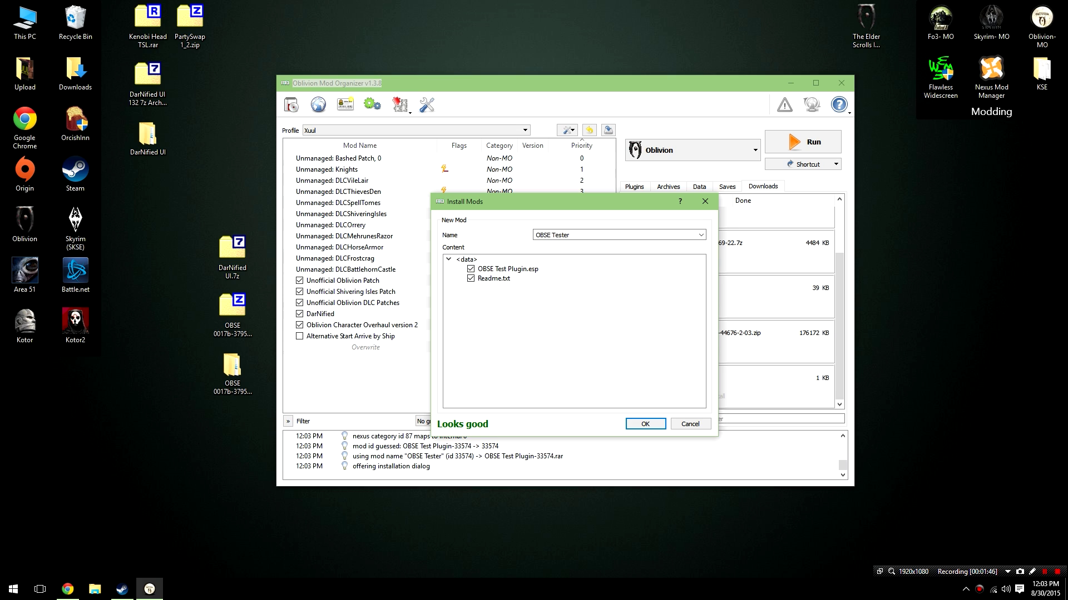
key("Return")
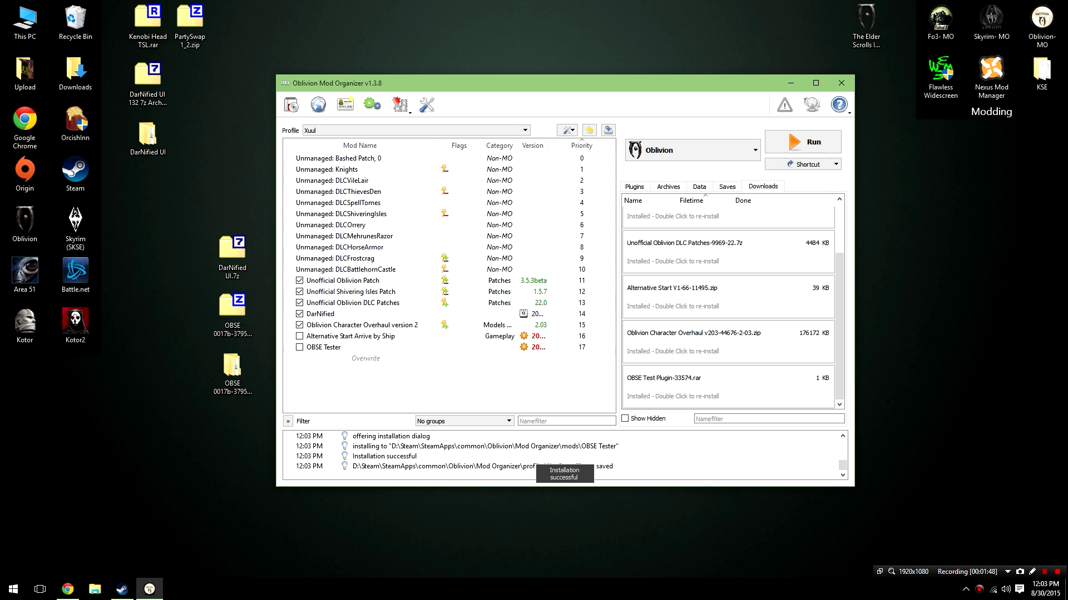
- Enable the Alternative Start Arrive by Ship and OBSE Tester mods and select Oblivion as the program to run
left_click(299, 336)
left_click(299, 347)
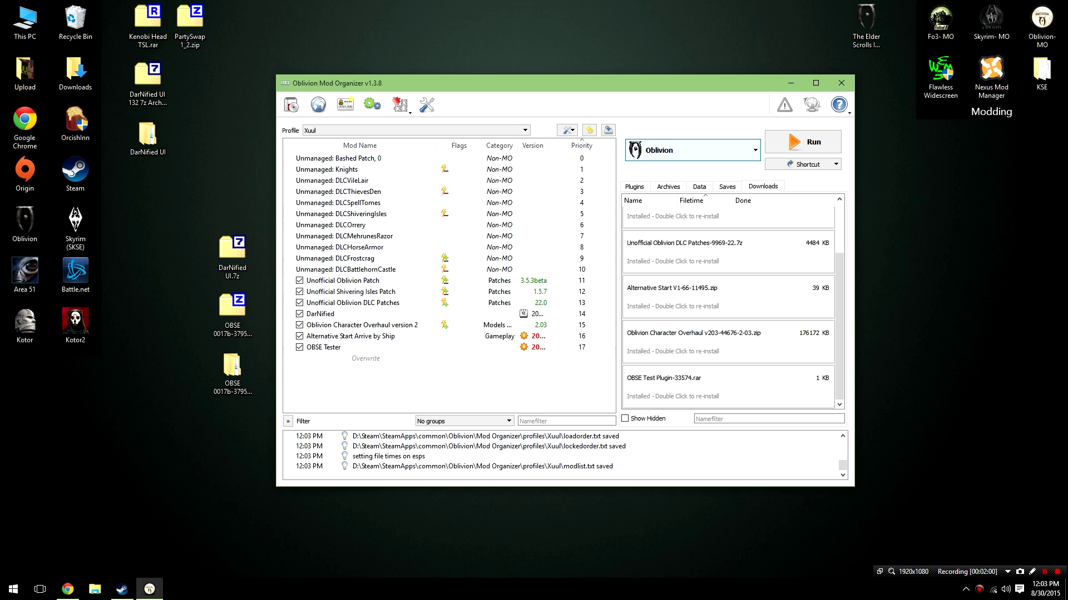
left_click(693, 151)
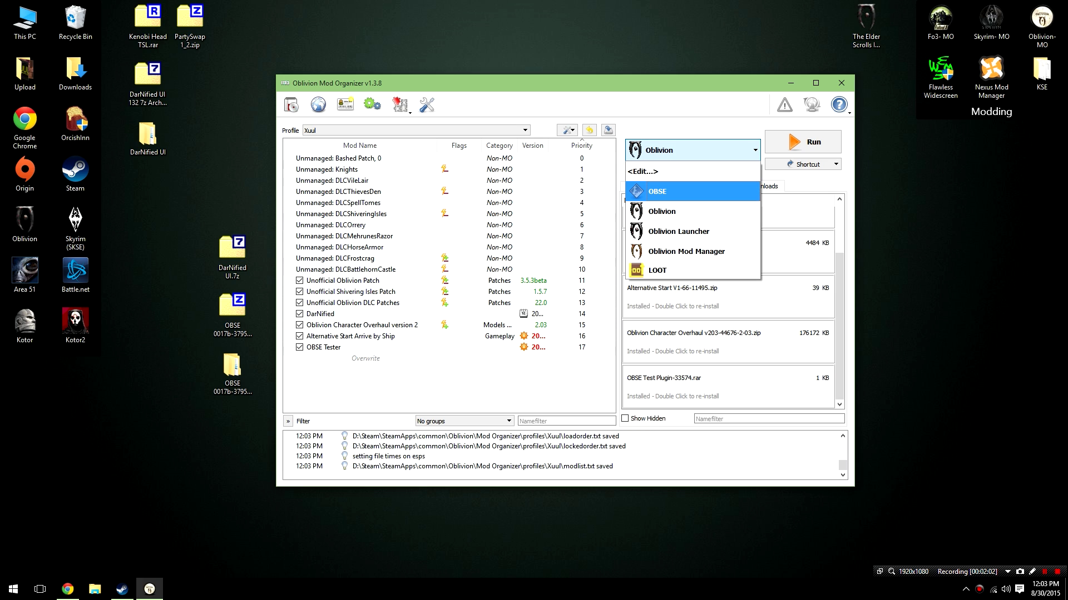
left_click(745, 206)
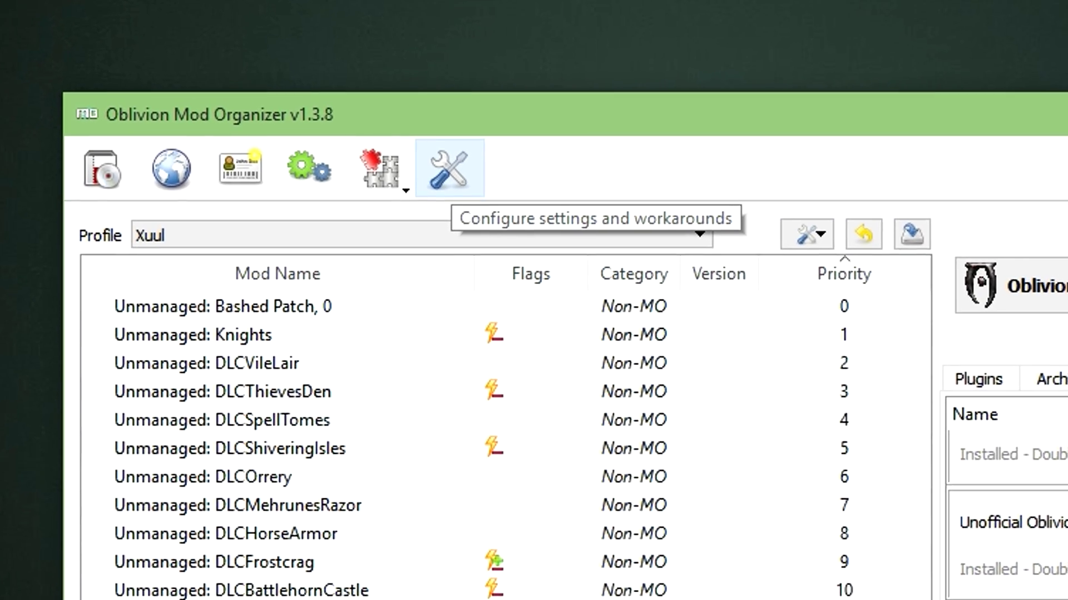
- Open the Workarounds settings and try Mod Organizer as the load mechanism before setting it to Script Extender
left_click(450, 167)
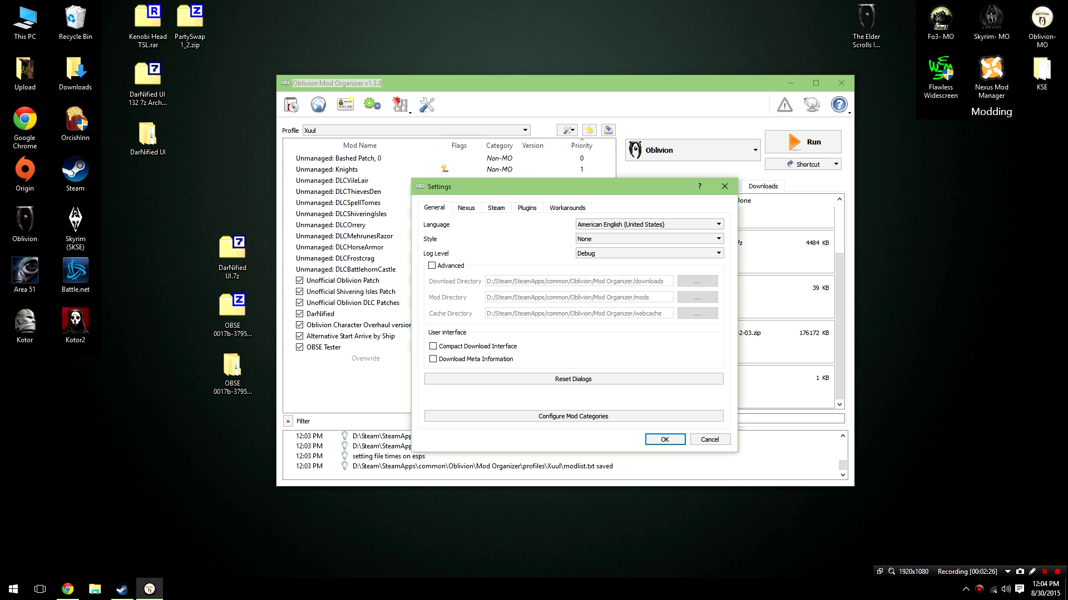
left_click(567, 208)
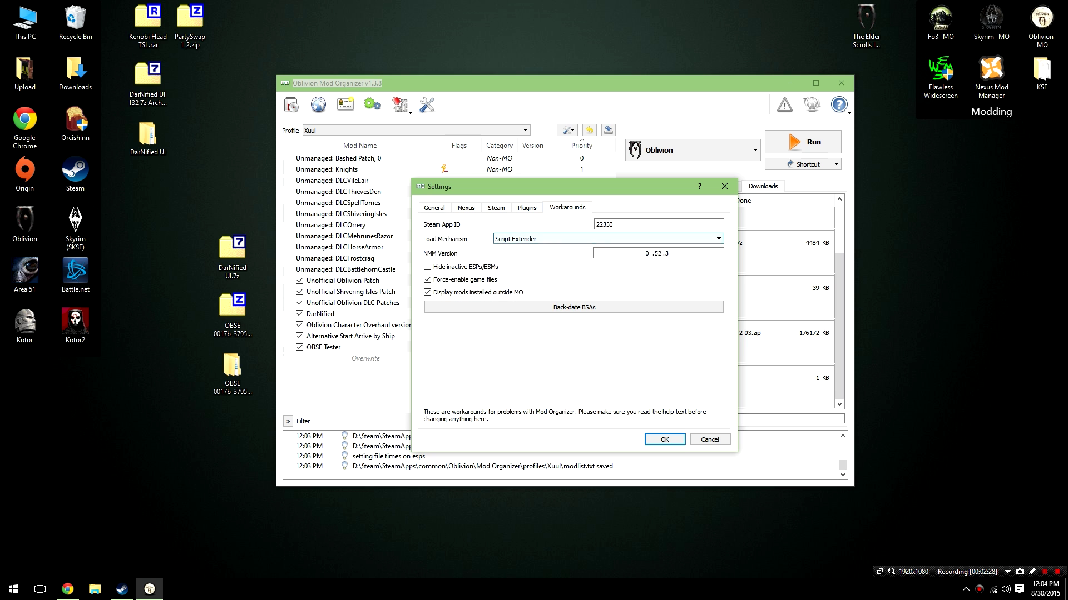
left_click(606, 238)
left_click(515, 249)
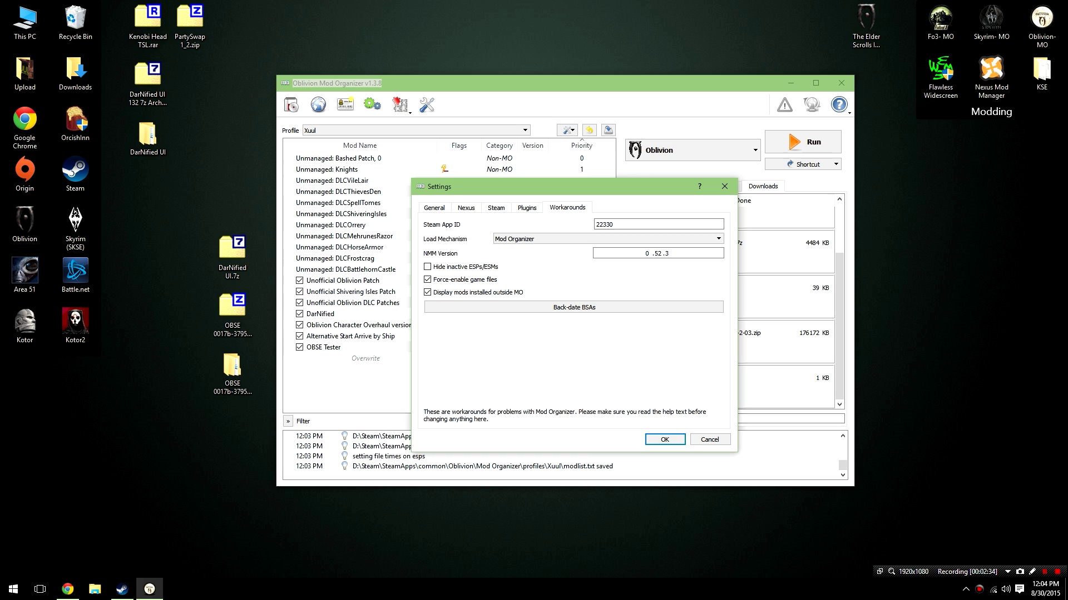
left_click(608, 239)
left_click(556, 255)
- Switch to Steam, show the desktop shortcut option for The Elder Scrolls IV: Oblivion in the library, and return to Mod Organizer
double_click(75, 170)
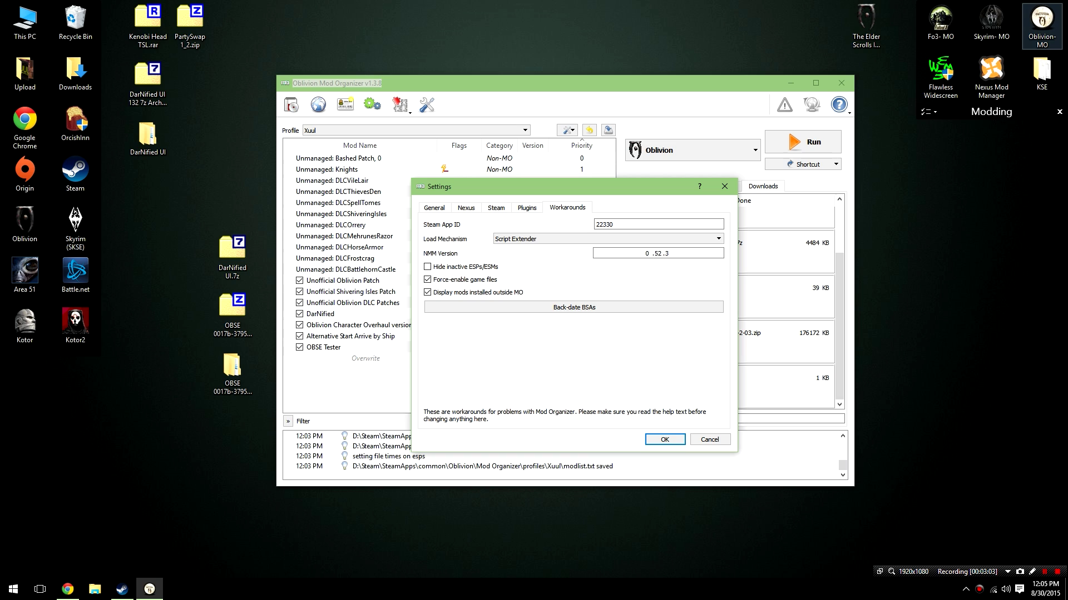
key("Tab")
key("Tab")
key("Tab")
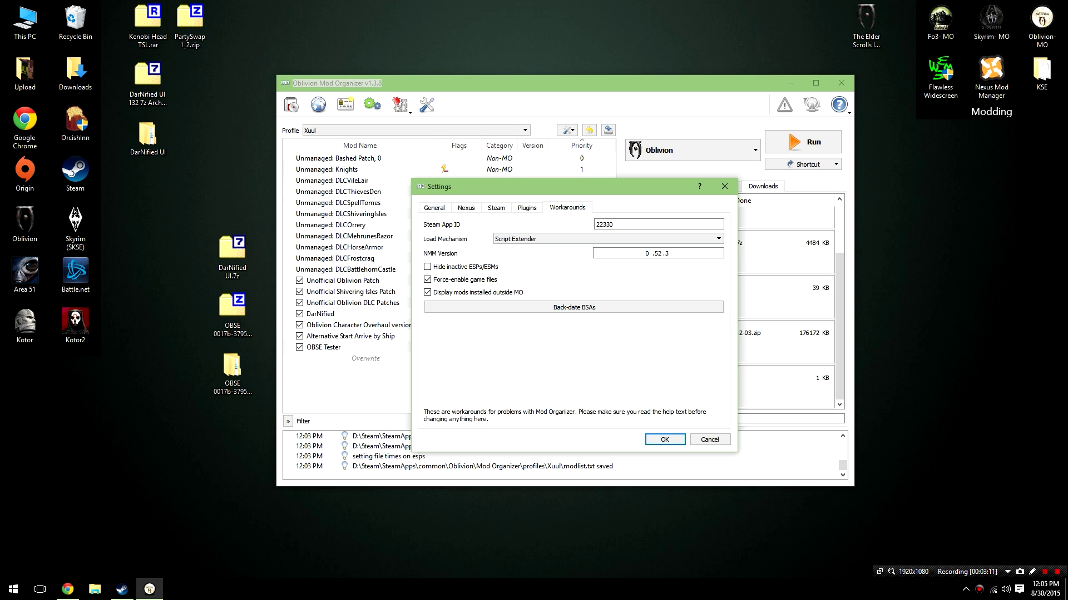
key("alt+Tab")
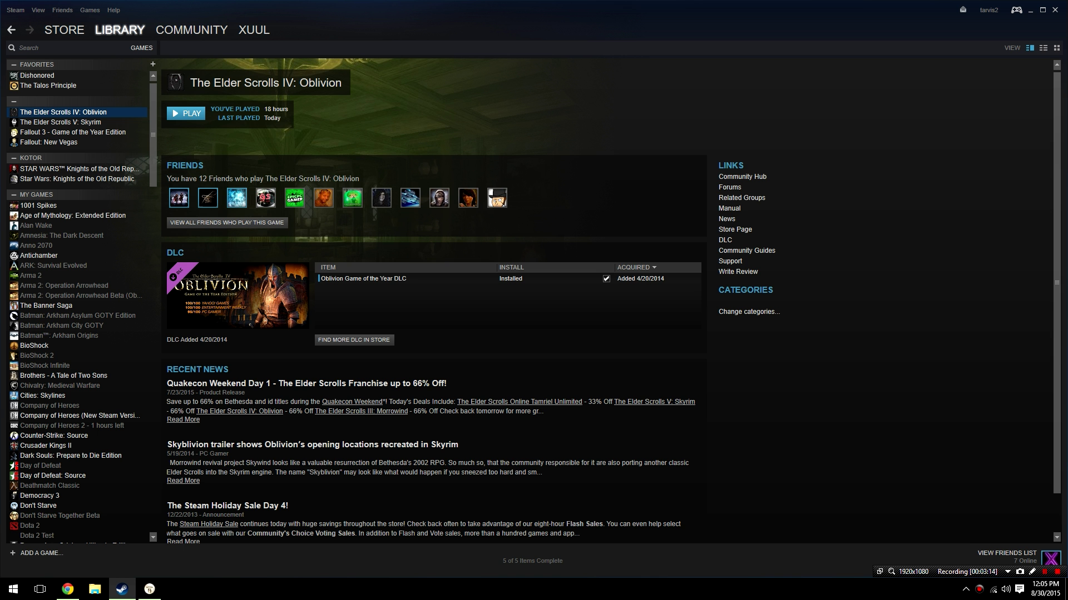
right_click(47, 113)
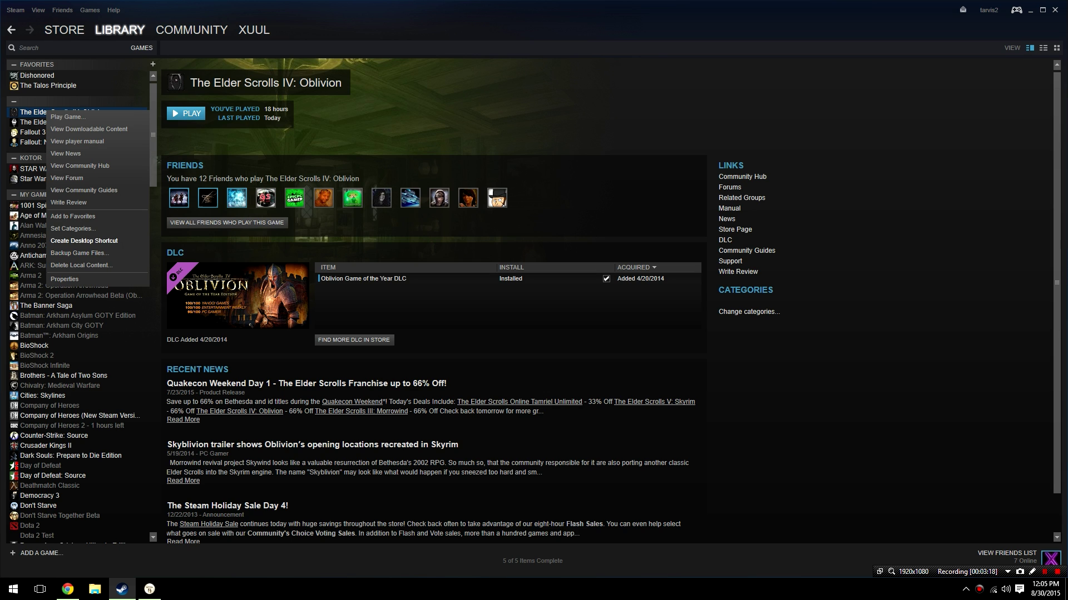
key("alt+Tab")
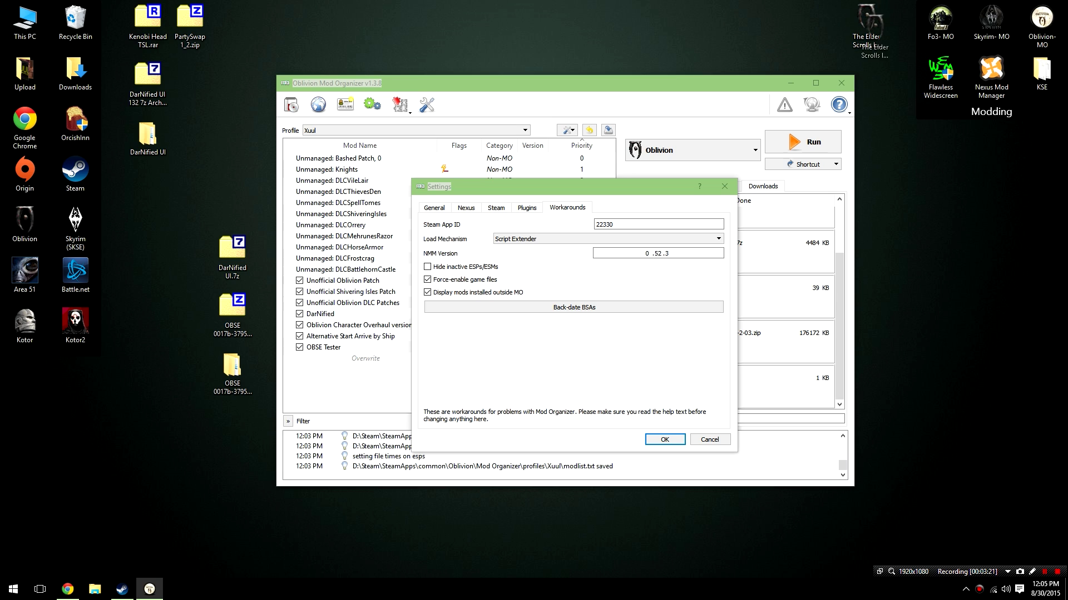
- Open the properties of the Oblivion Steam shortcut on the desktop and highlight the game ID at the end of its URL
left_click(866, 23)
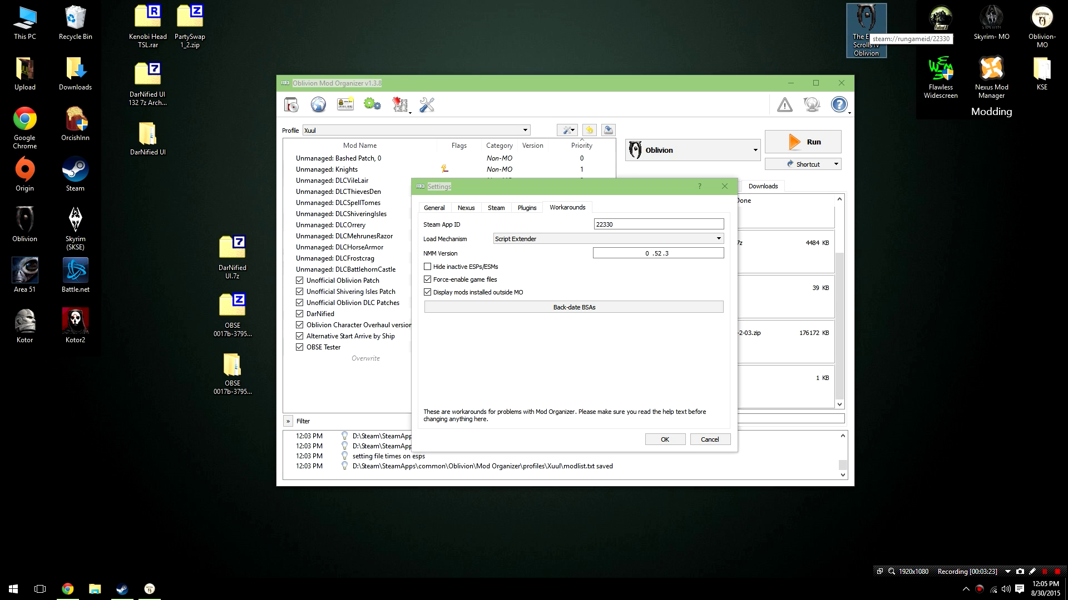
right_click(869, 24)
left_click(903, 186)
left_click_drag(935, 31, 484, 142)
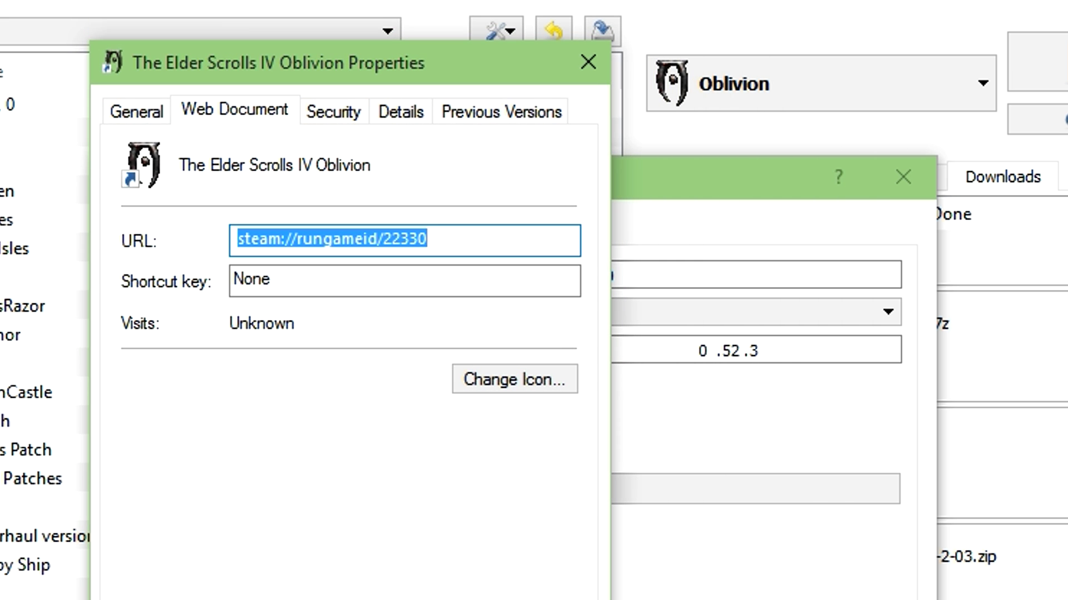
left_click(369, 239)
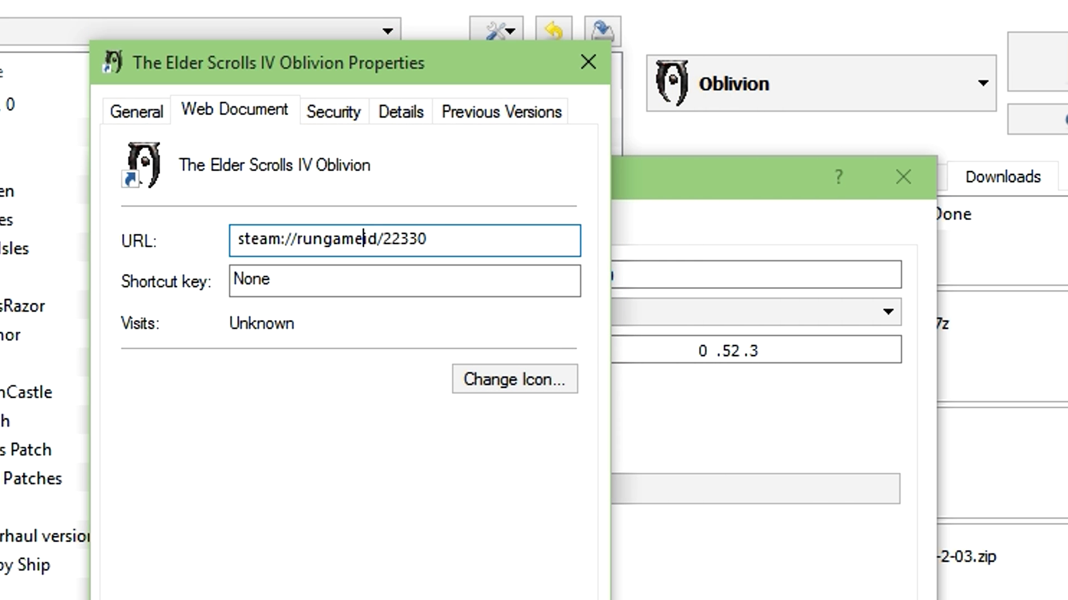
left_click_drag(383, 239, 427, 239)
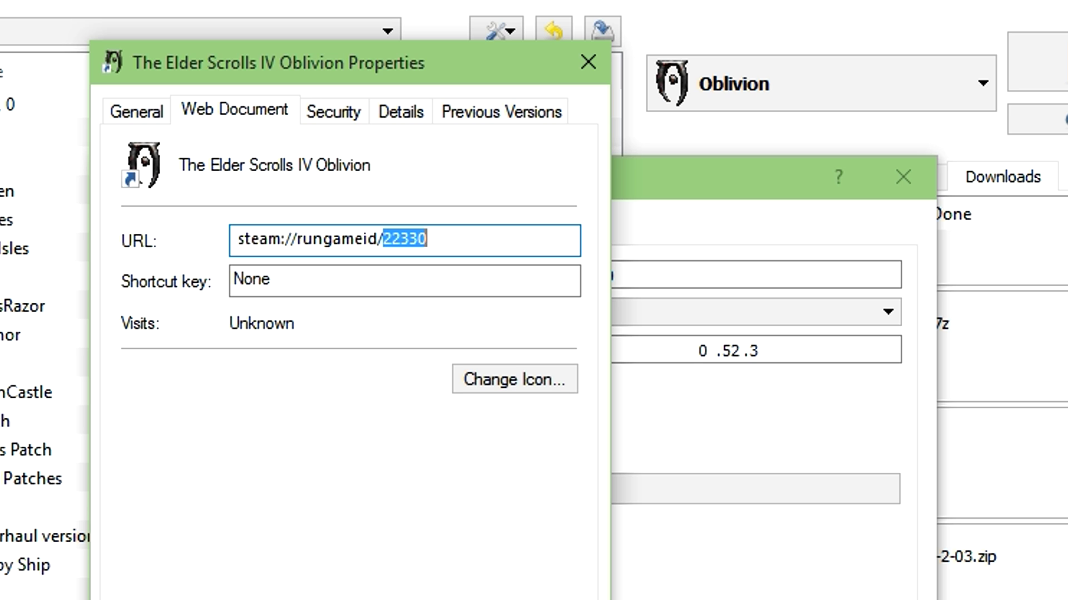
- Copy the highlighted game ID 22330 from the Oblivion shortcut's URL, paste it as the Steam App ID, and save the settings
right_click(572, 240)
left_click(645, 336)
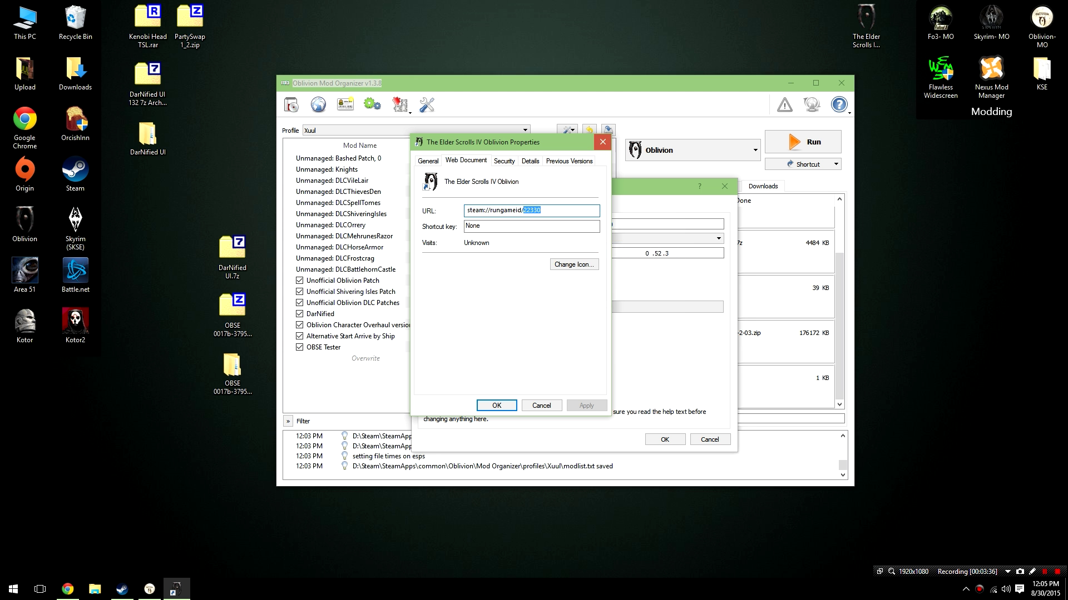
key("Escape")
left_click_drag(595, 225, 615, 225)
right_click(616, 226)
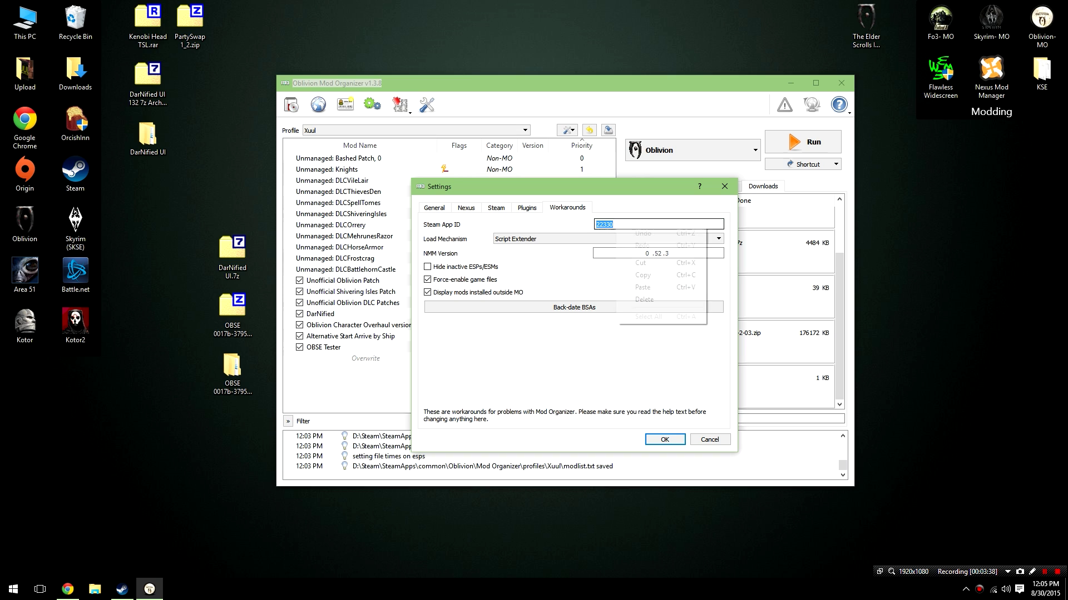
left_click(642, 287)
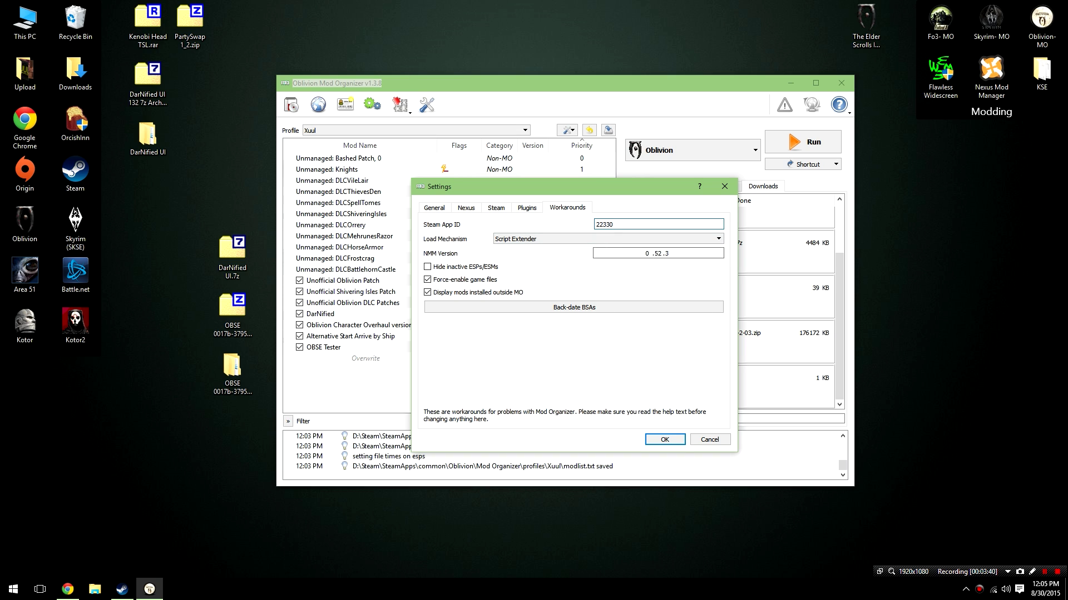
key("Return")
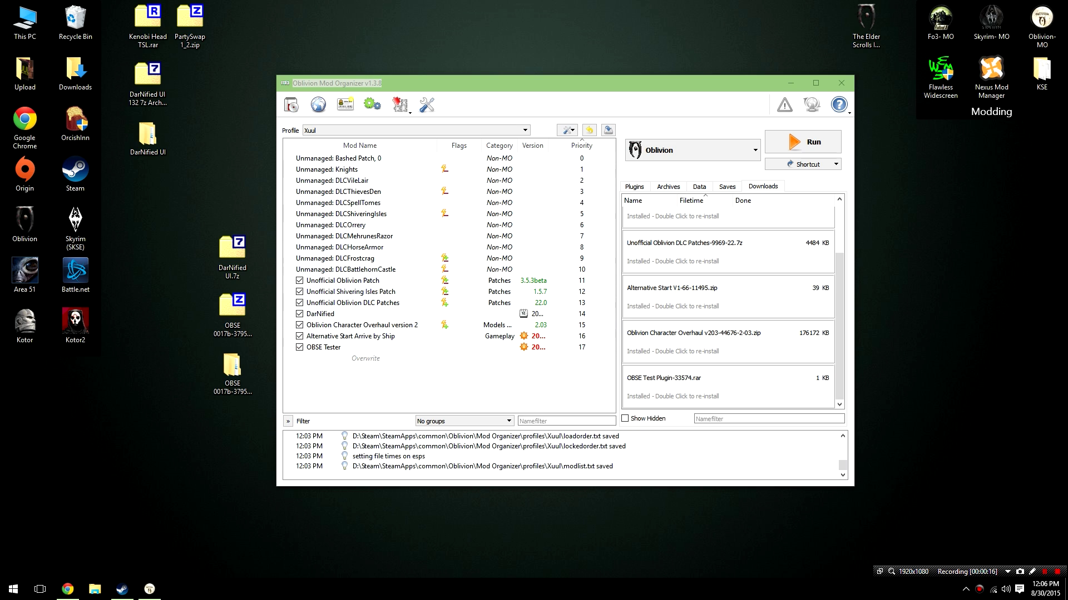
- Open Oblivion's installation folder, test-run obse_loader.exe, and close its message and console window
right_click(44, 214)
left_click(83, 260)
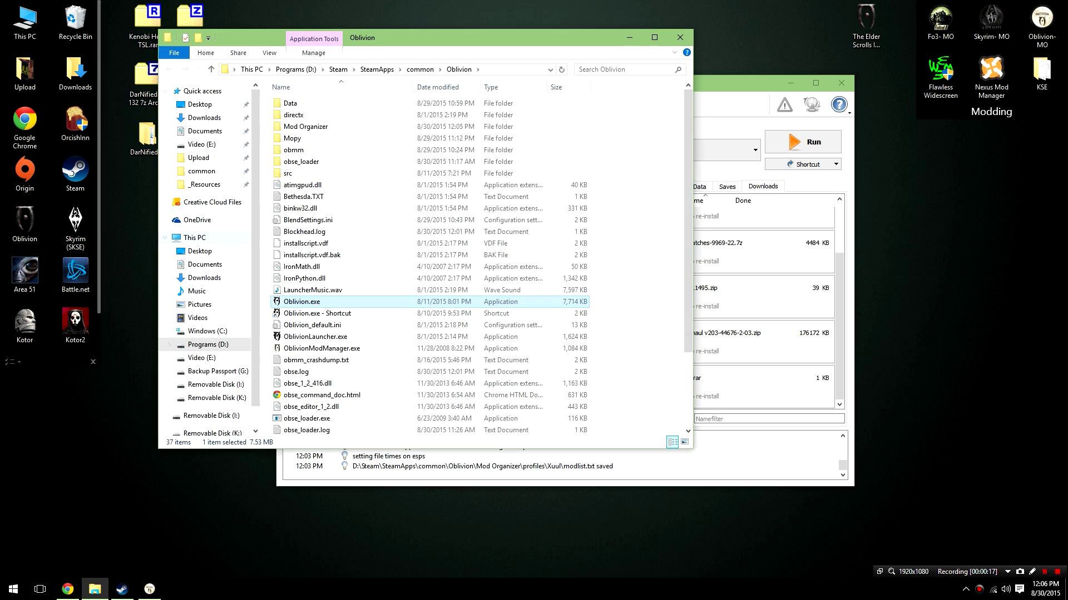
scroll(389, 222, "down", 3)
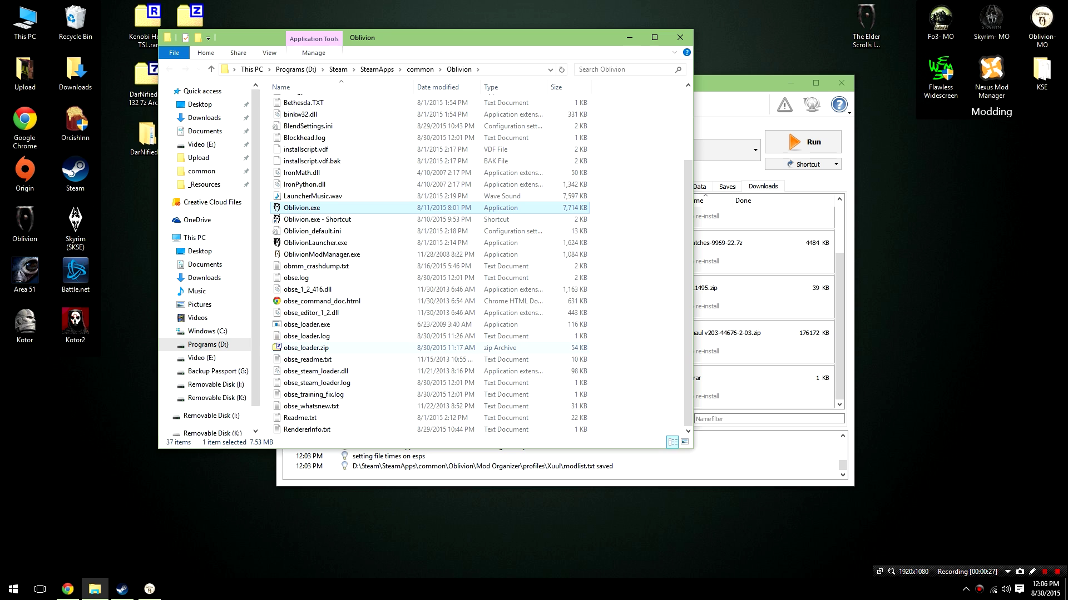
double_click(306, 324)
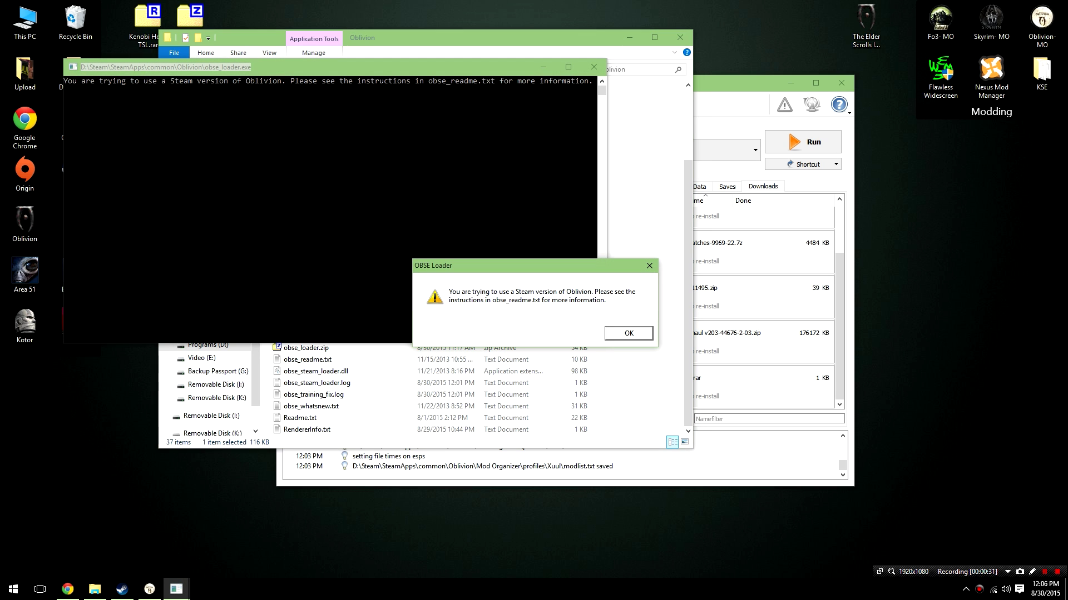
key("Return")
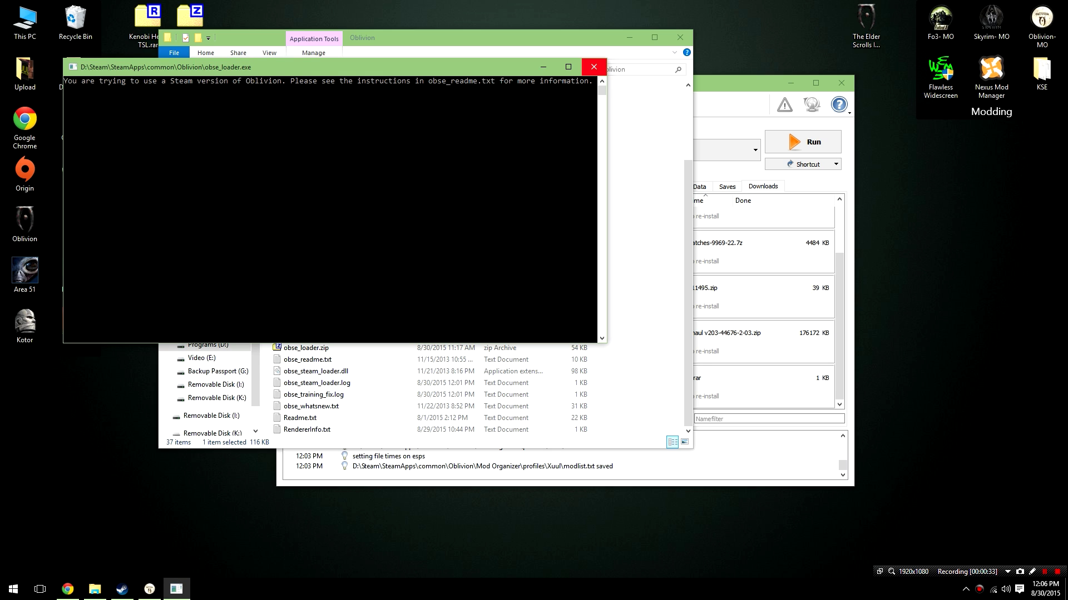
left_click(593, 67)
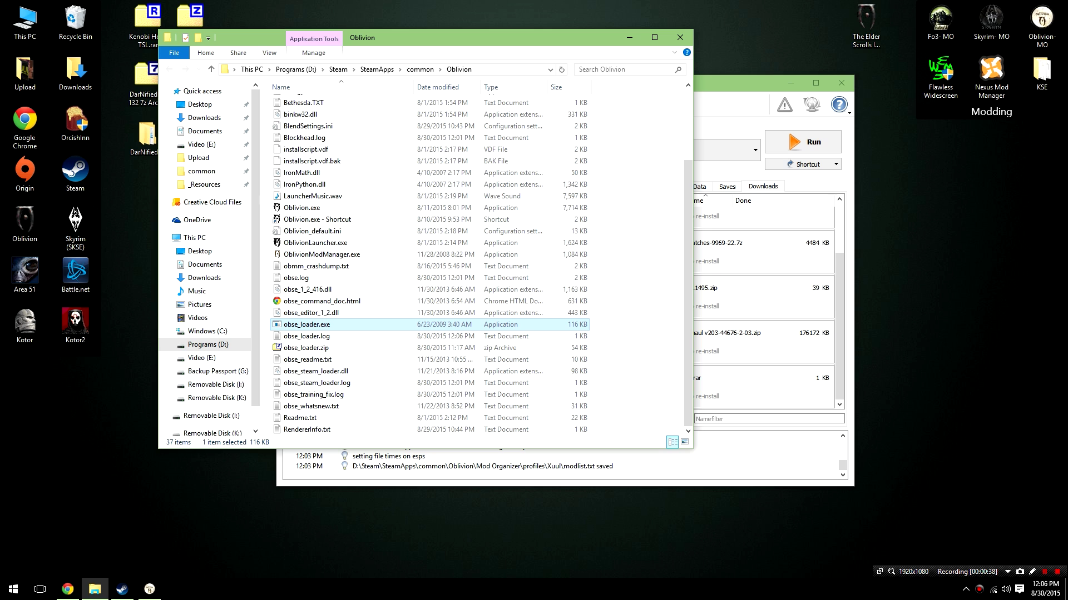
- Switch to Chrome and manually download the optional file OBSE 0017b from the Oblivion Script Extender page on Nexus Mods
left_click(68, 589)
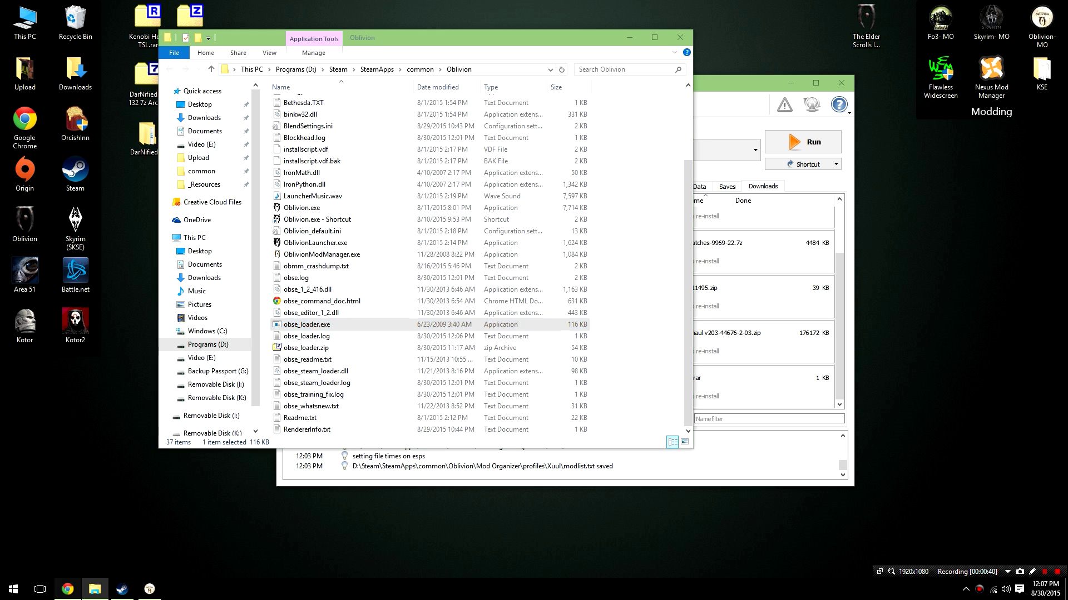
mouse_move(94, 590)
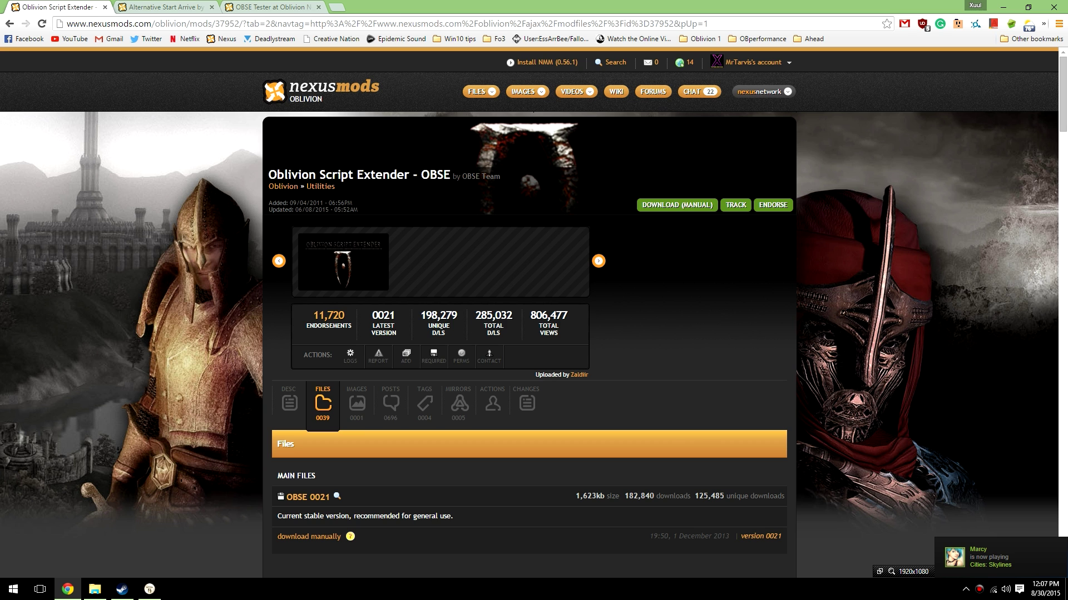
scroll(534, 311, "down", 6)
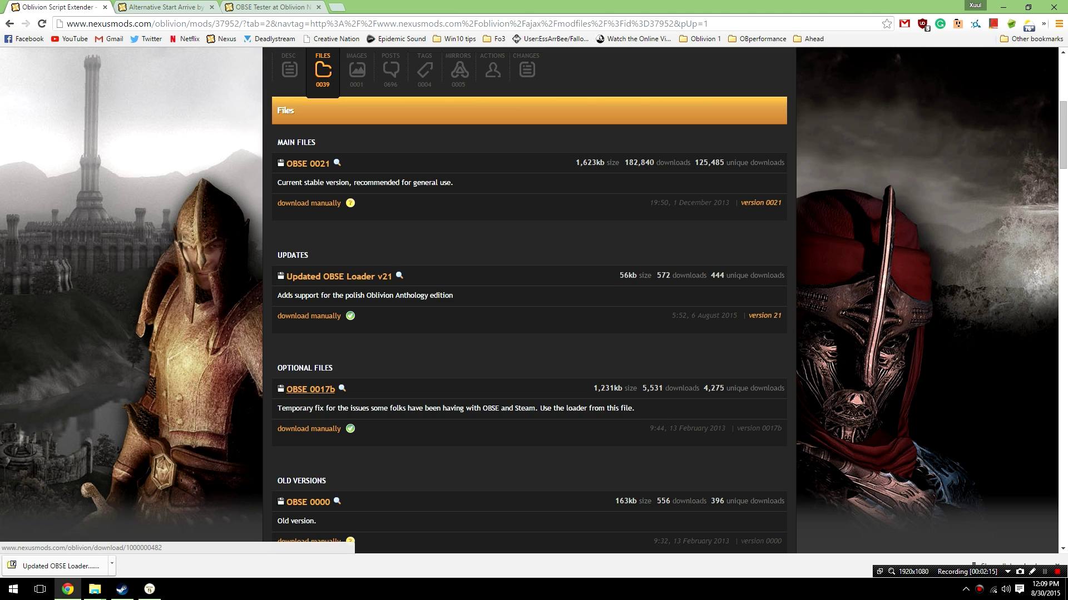
left_click_drag(286, 408, 632, 408)
left_click(309, 428)
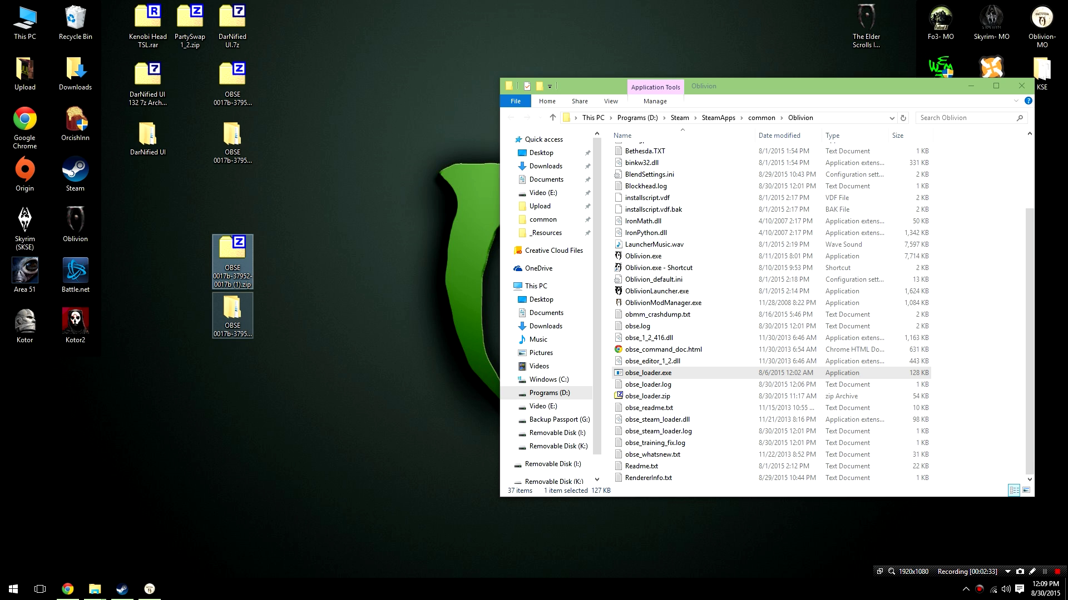
- Move obse_loader.exe from the extracted OBSE 0017b folder into the Oblivion folder, replacing the existing file, and close the source folder
double_click(232, 311)
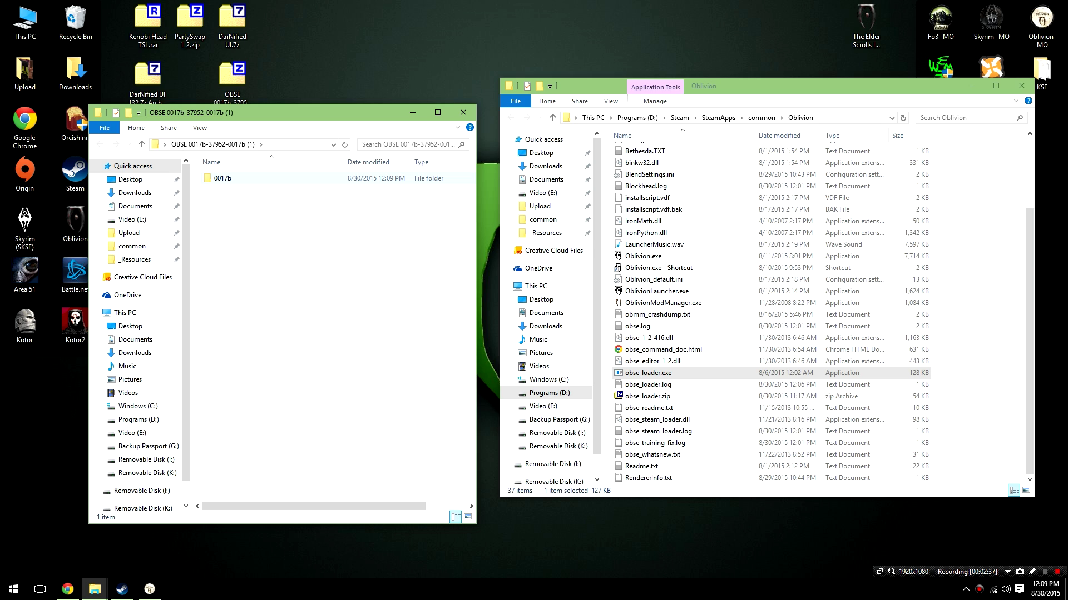
double_click(222, 177)
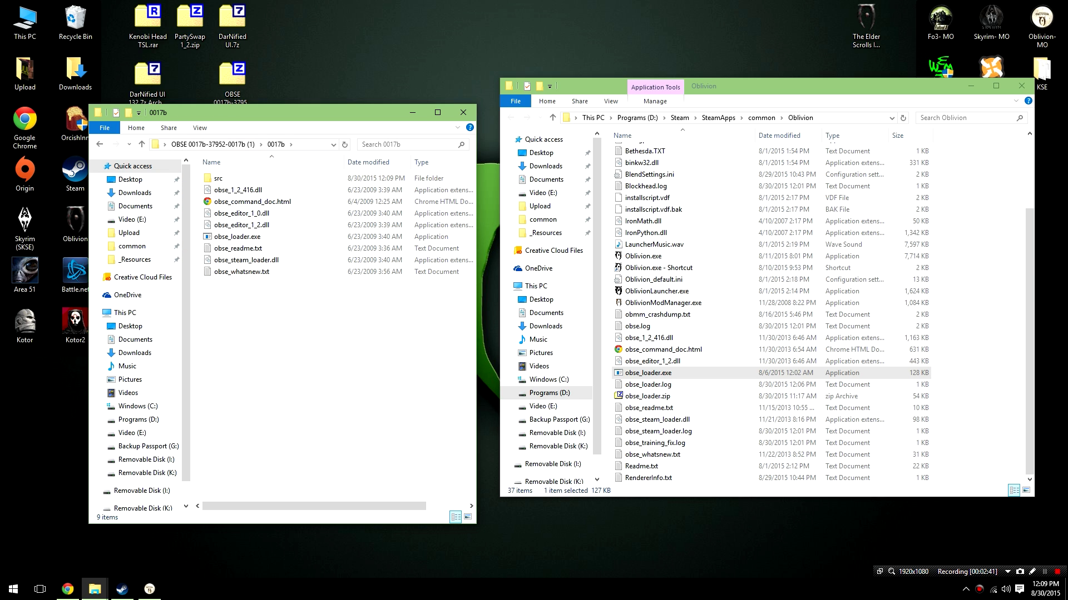
mouse_move(234, 237)
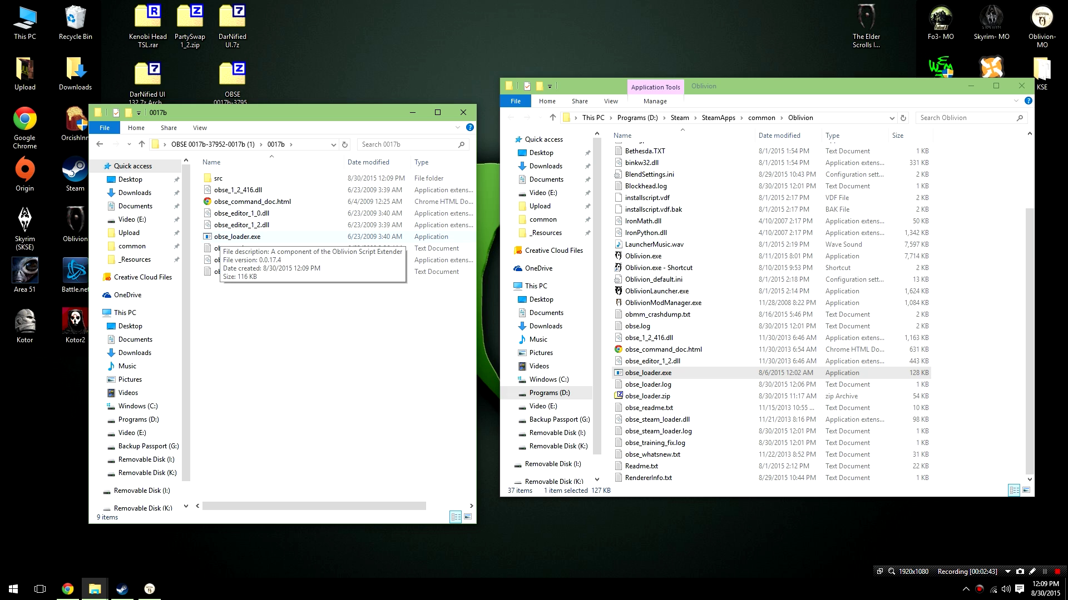
left_click(233, 237)
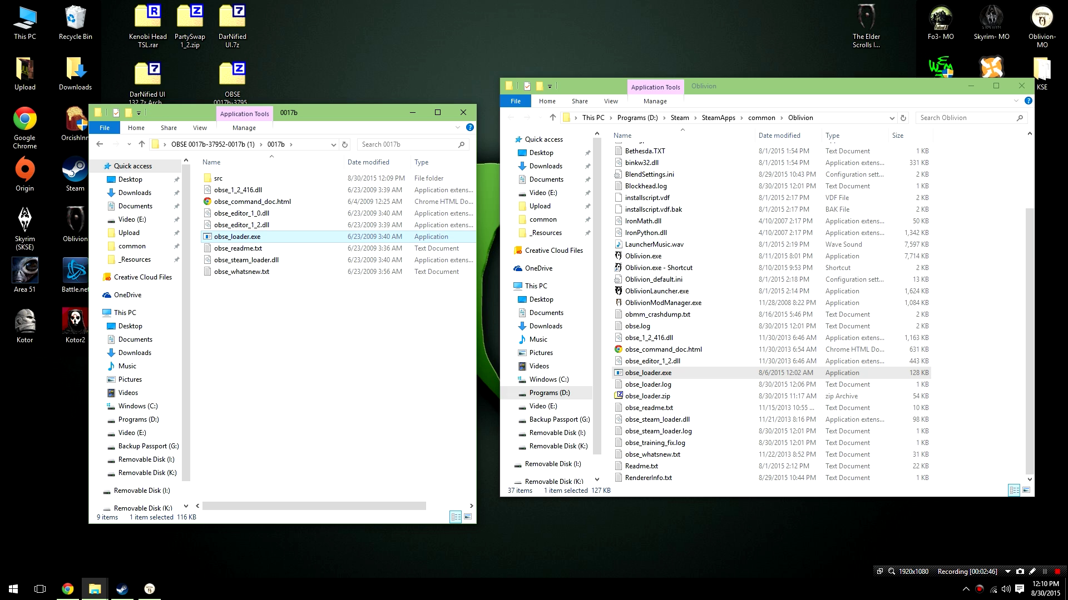
right_click(300, 238)
key("Escape")
right_click(939, 351)
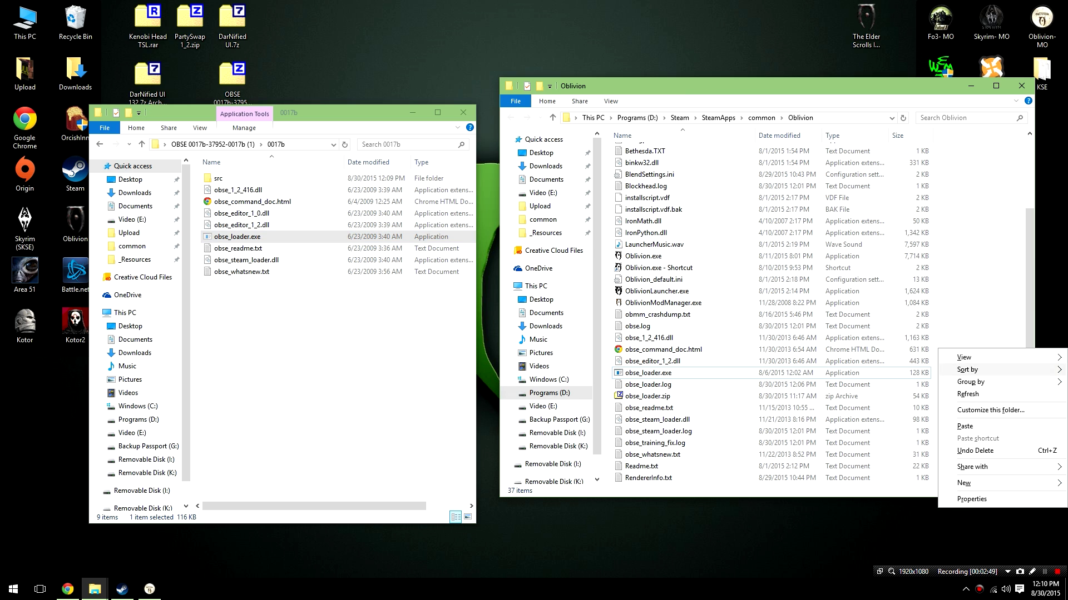
left_click(964, 427)
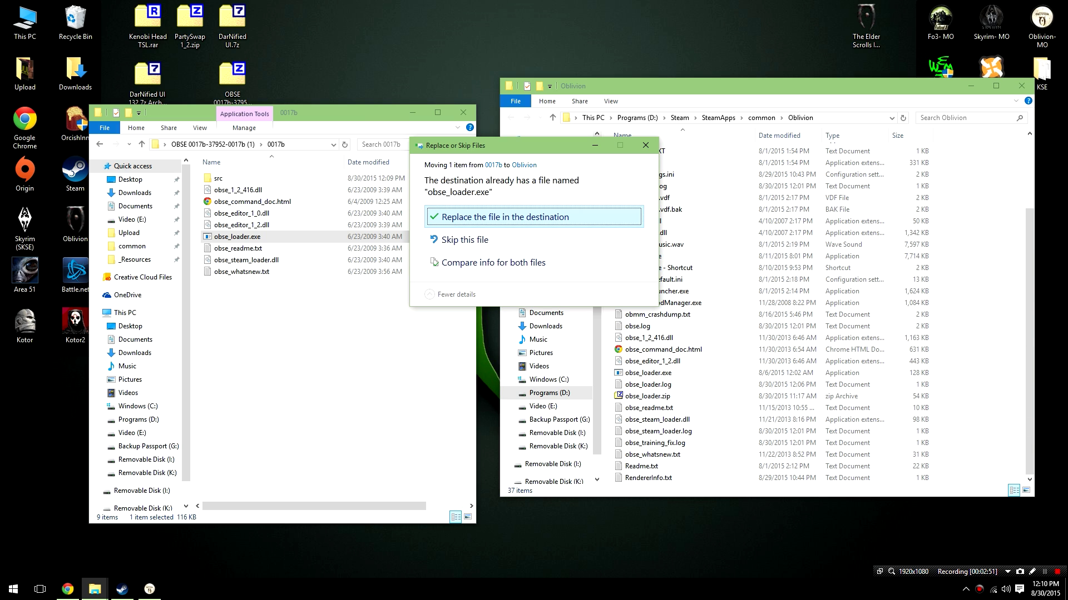
left_click(505, 217)
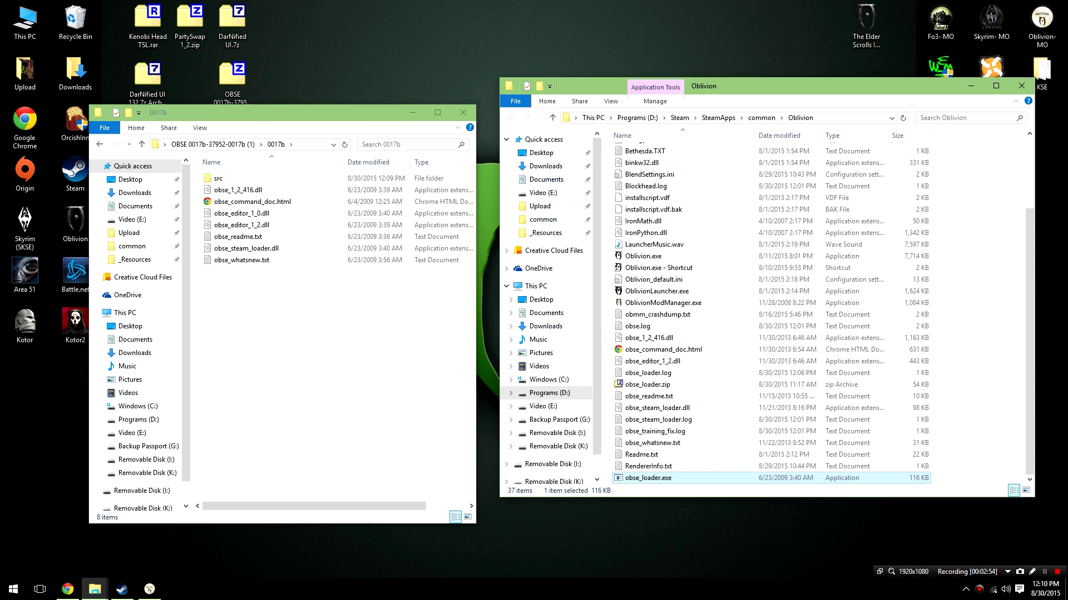
left_click(463, 112)
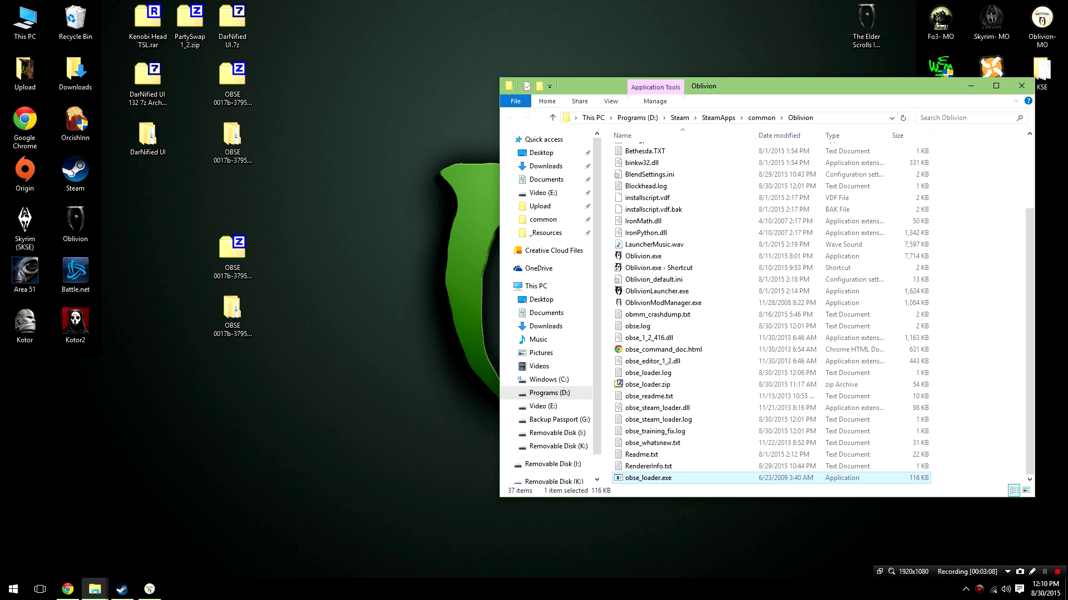
- Switch to Steam, launch The Elder Scrolls IV: Oblivion, check the launcher's data files, and start the game
left_click(75, 171)
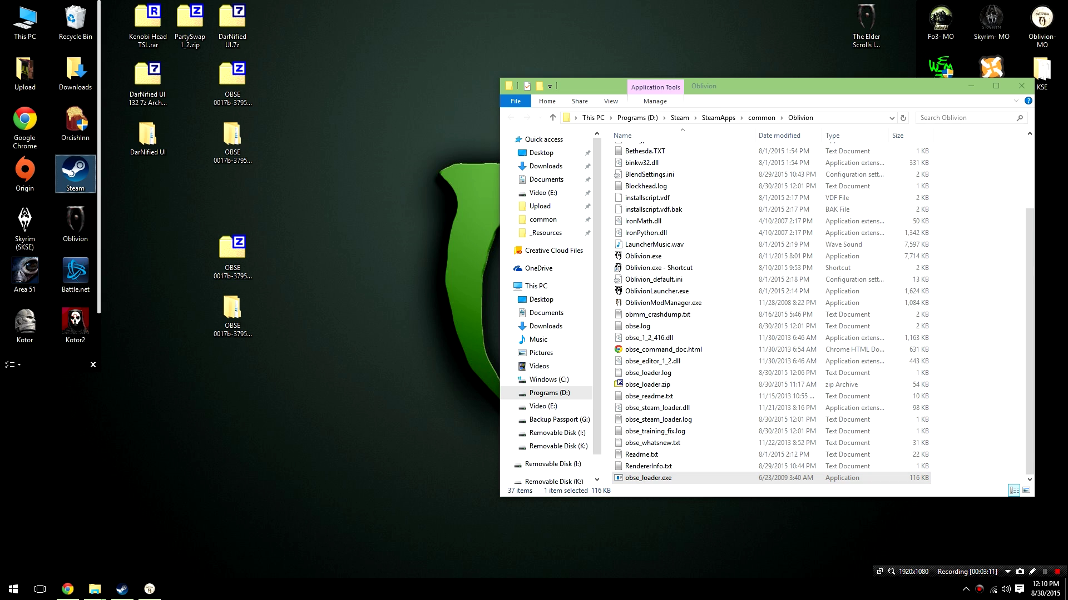
double_click(75, 171)
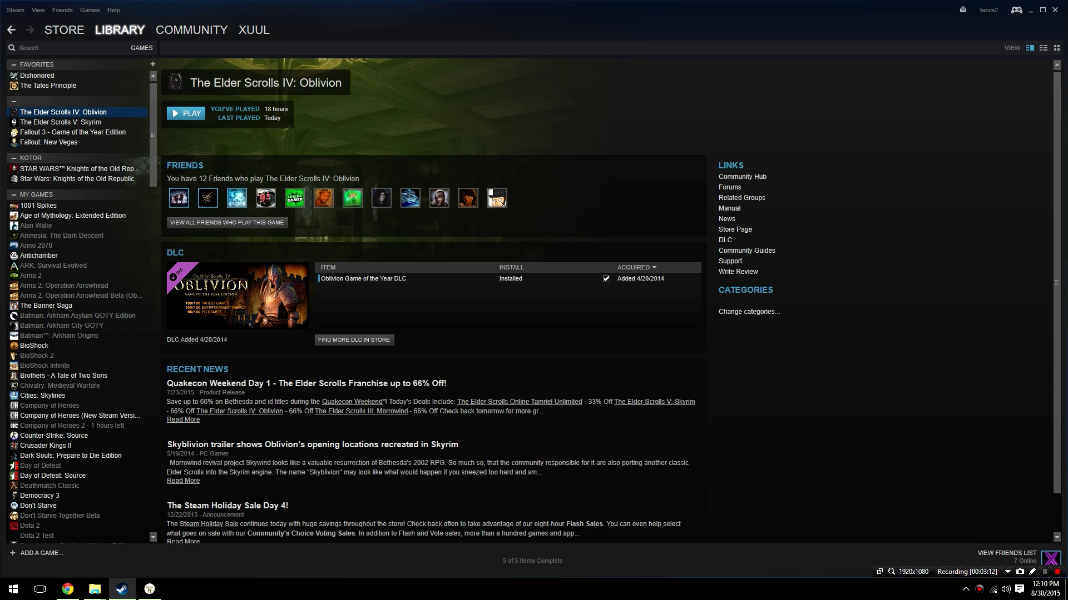
left_click(187, 113)
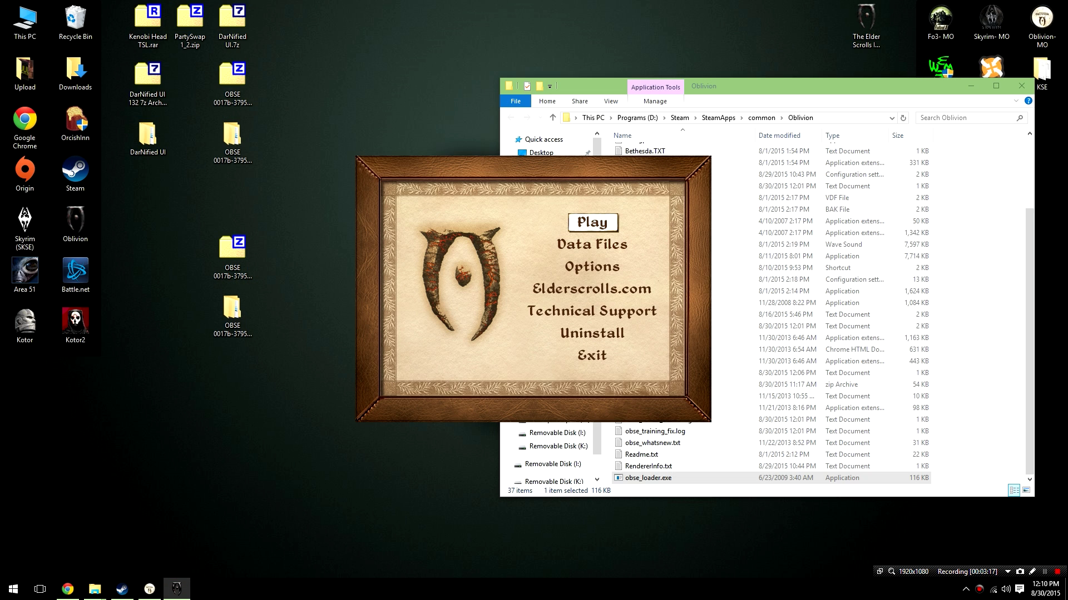
left_click(591, 244)
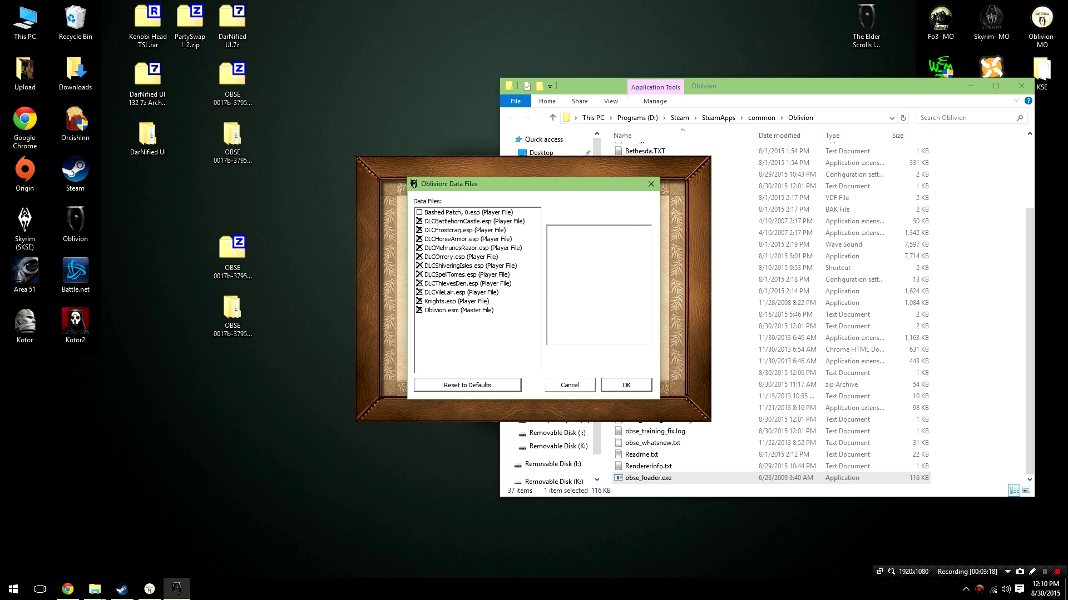
key("Return")
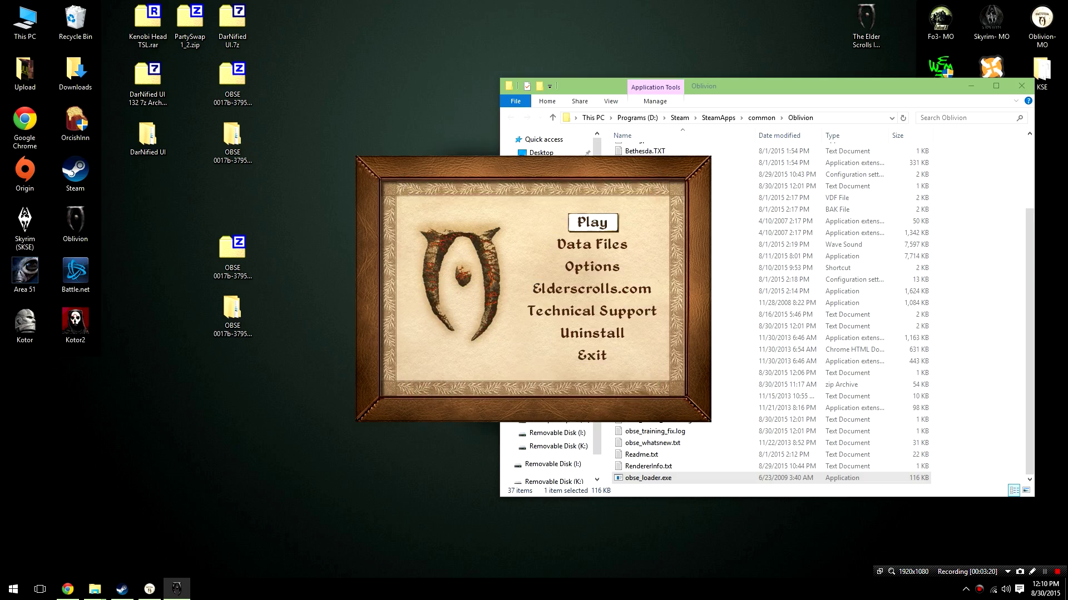
left_click(576, 222)
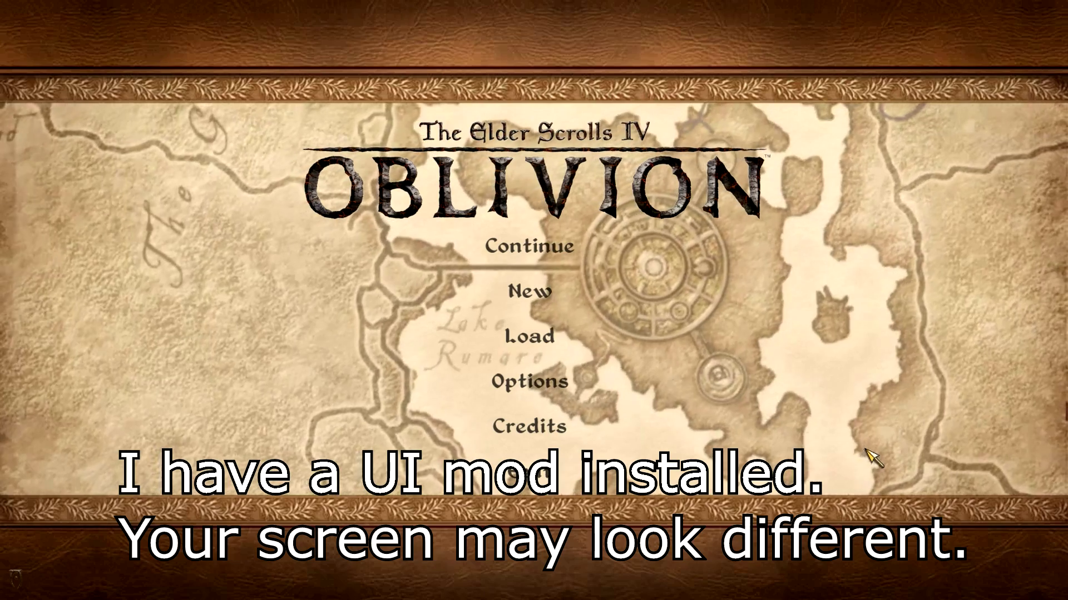
- Start a new game with a character named "m" and dismiss the OBSE test welcome message
left_click(529, 291)
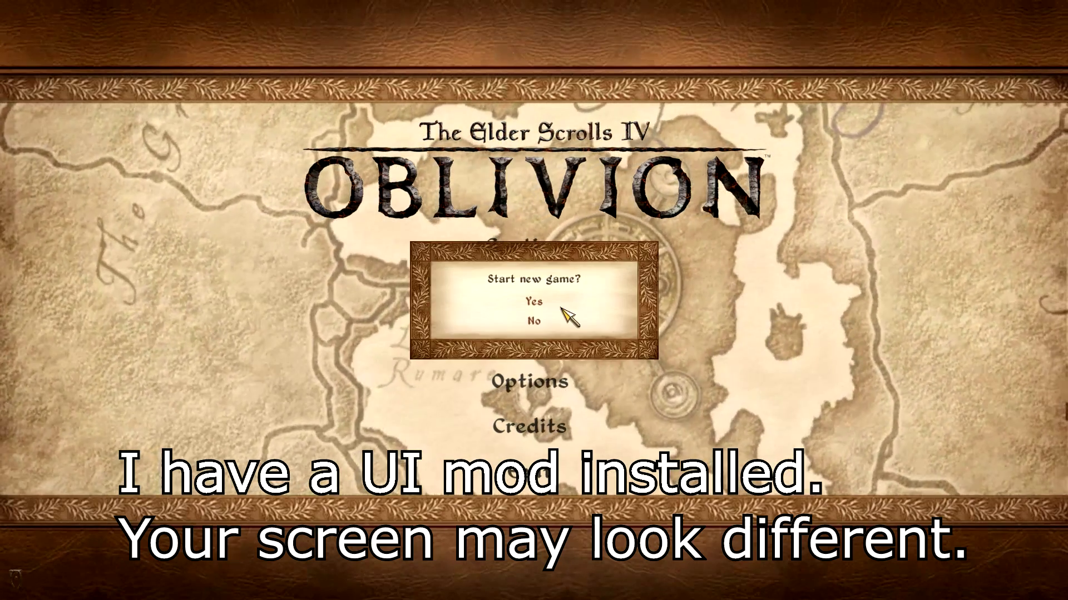
left_click(553, 305)
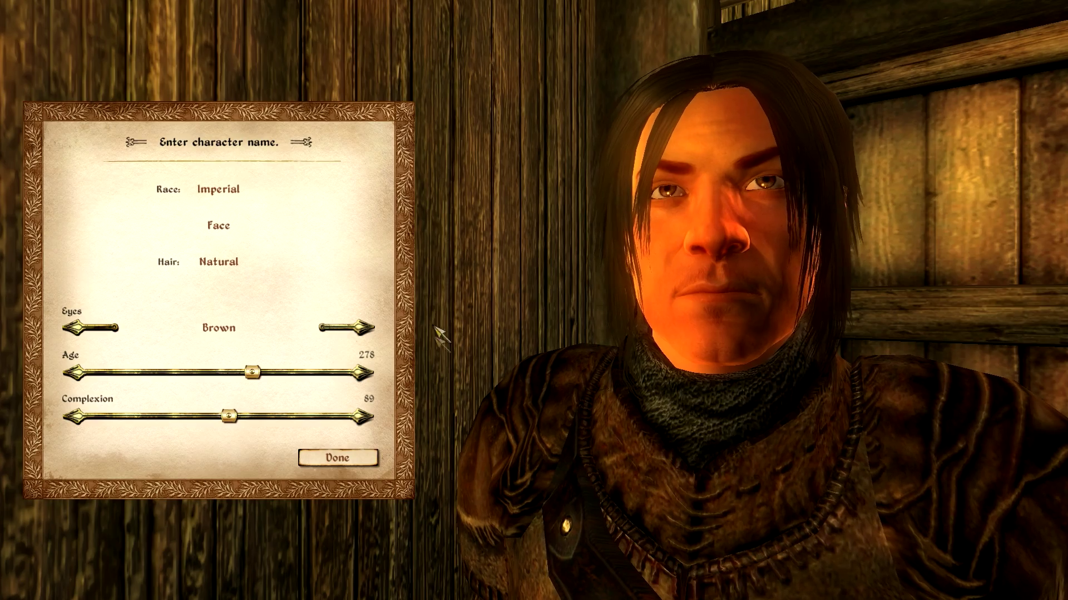
left_click_drag(853, 435, 966, 489)
left_click(273, 151)
type("m")
left_click(352, 457)
left_click(534, 321)
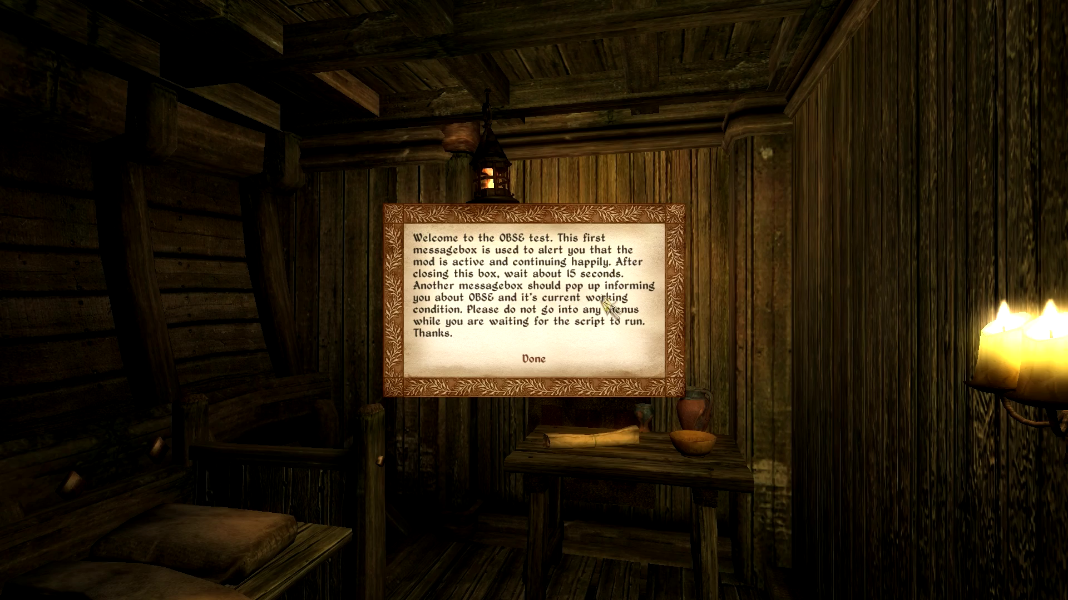
left_click(543, 357)
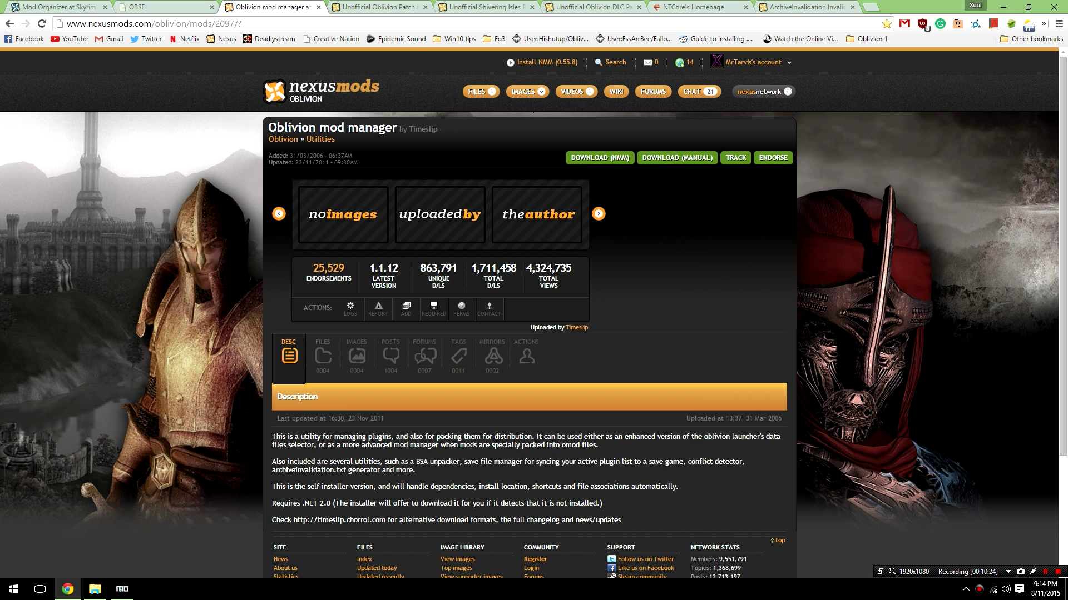
- View the downloadable files for Oblivion mod manager on Nexus Mods, and minimize the browser and Mod Organizer
left_click(322, 356)
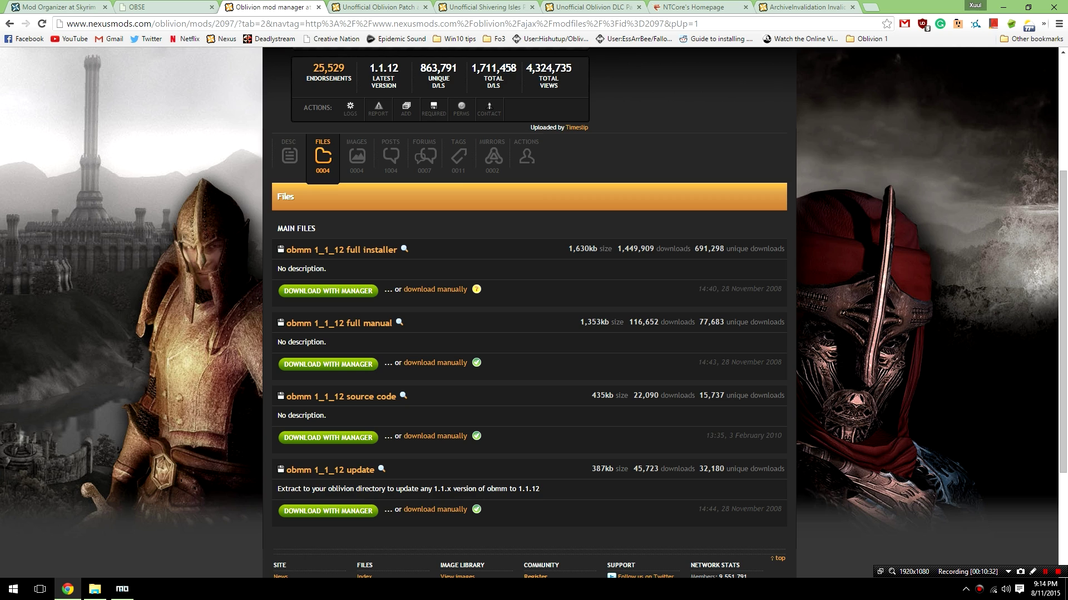
left_click(1004, 7)
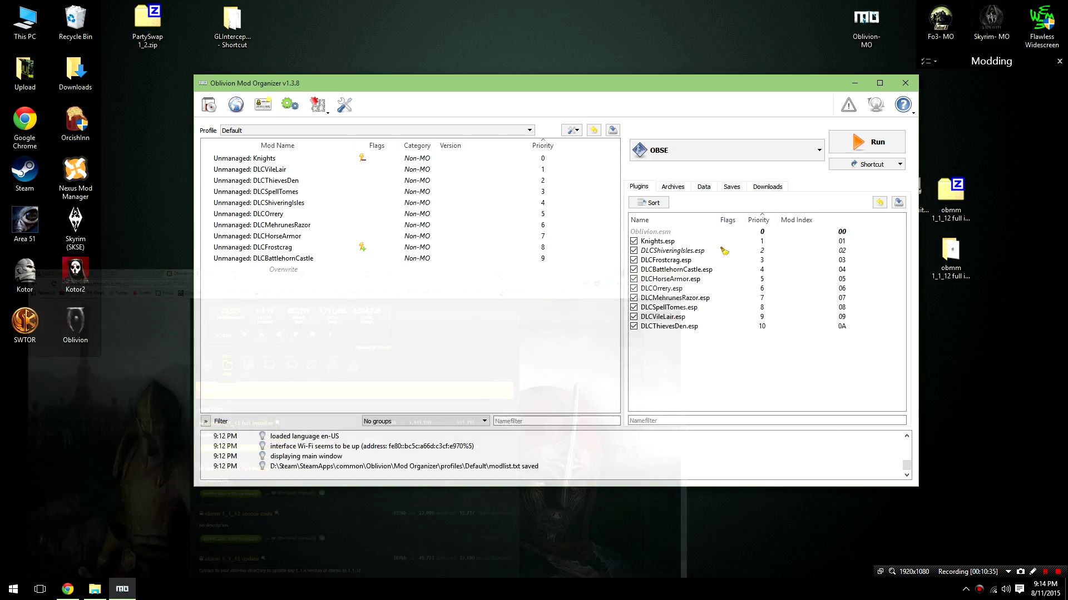
left_click(859, 81)
- Place the obmm archive and folder beside the OBSE files on the desktop, then run obmm_setup.exe from that folder and close it
left_click_drag(998, 283, 929, 176)
left_click_drag(950, 192, 359, 251)
double_click(359, 312)
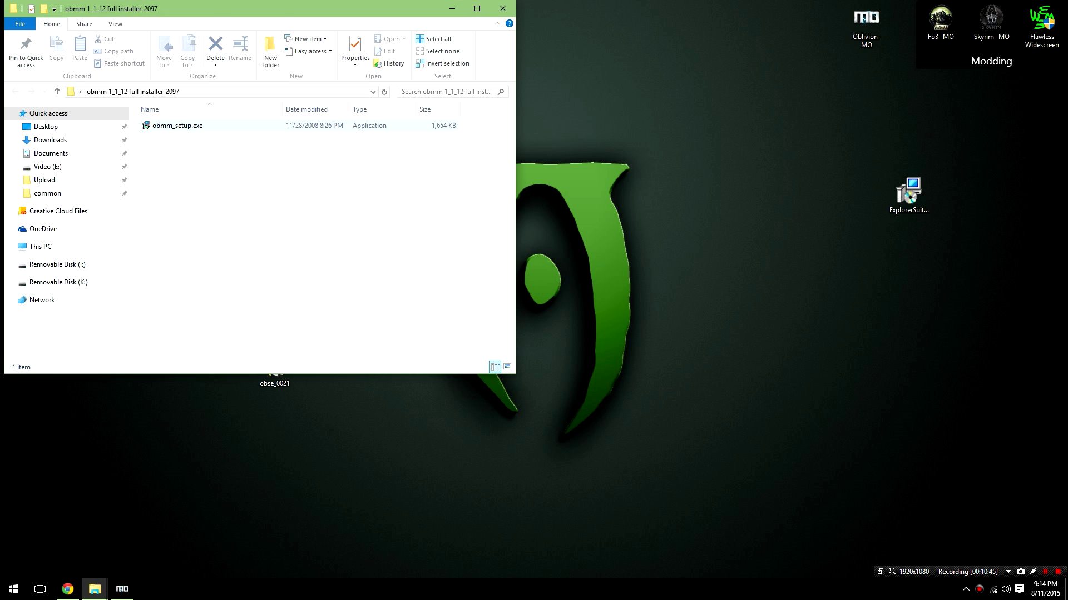
left_click(176, 125)
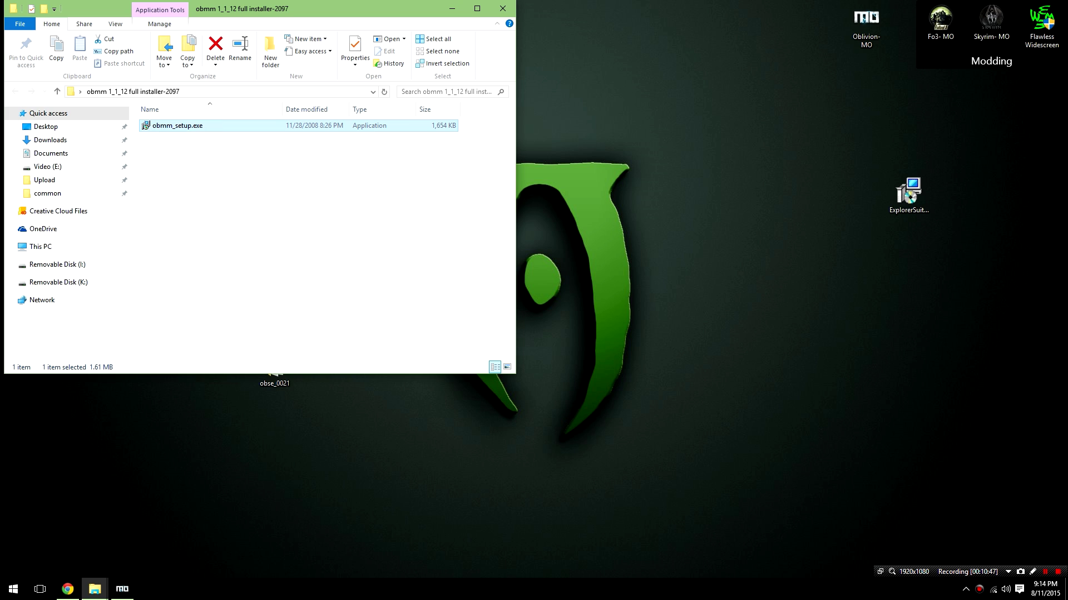
key("Return")
left_click(503, 8)
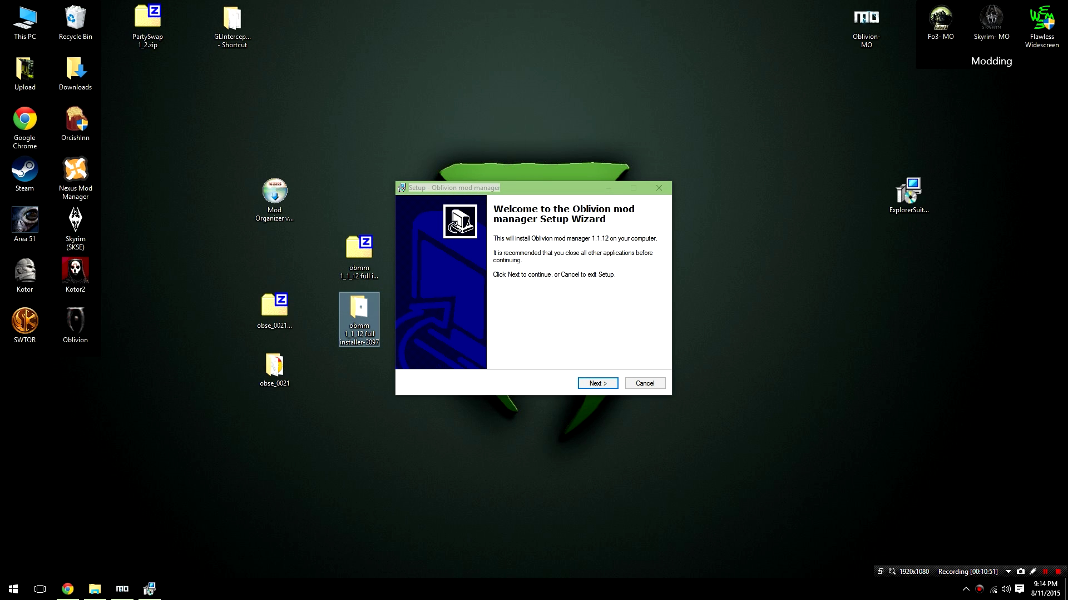
- Accept the Oblivion mod manager license agreement and use D:\Steam\steamapps\common\Oblivion as the installation folder
key("Return")
left_click(421, 349)
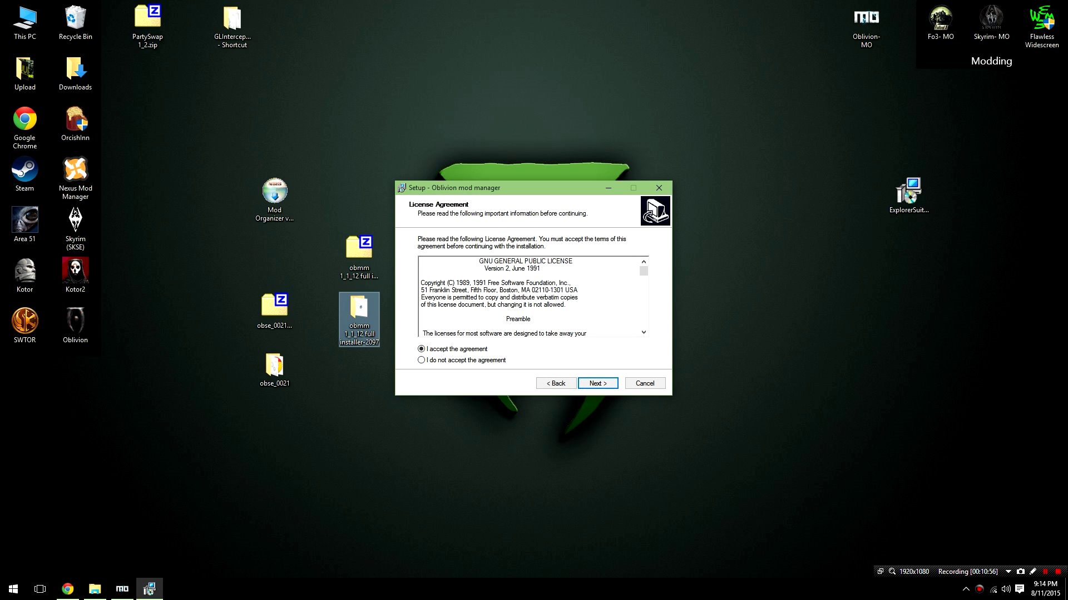
key("Return")
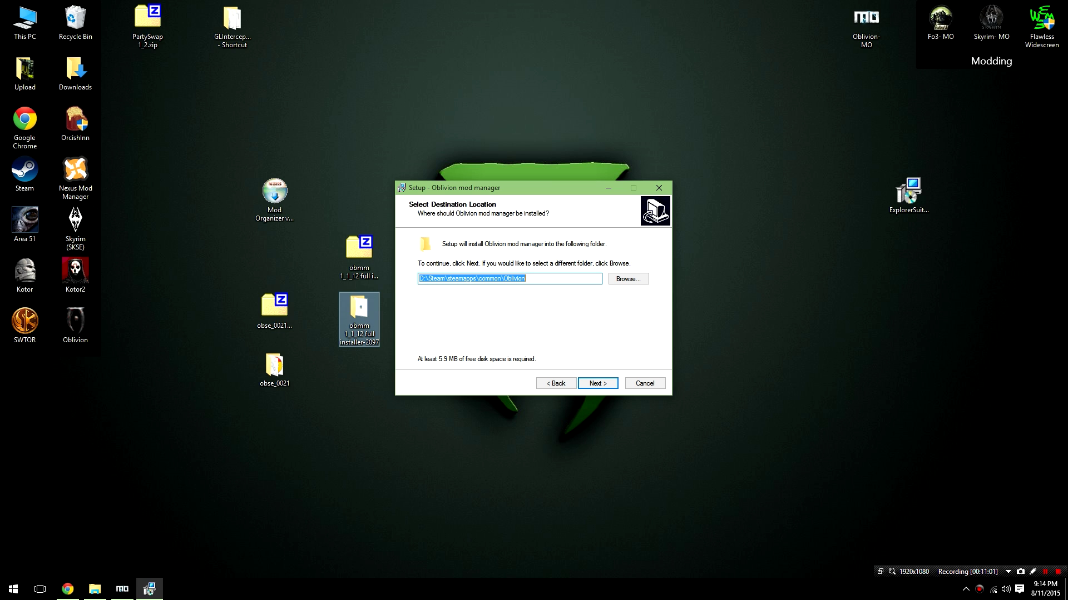
key("Home")
key("Right")
key("Right")
key("Right")
key("shift+End")
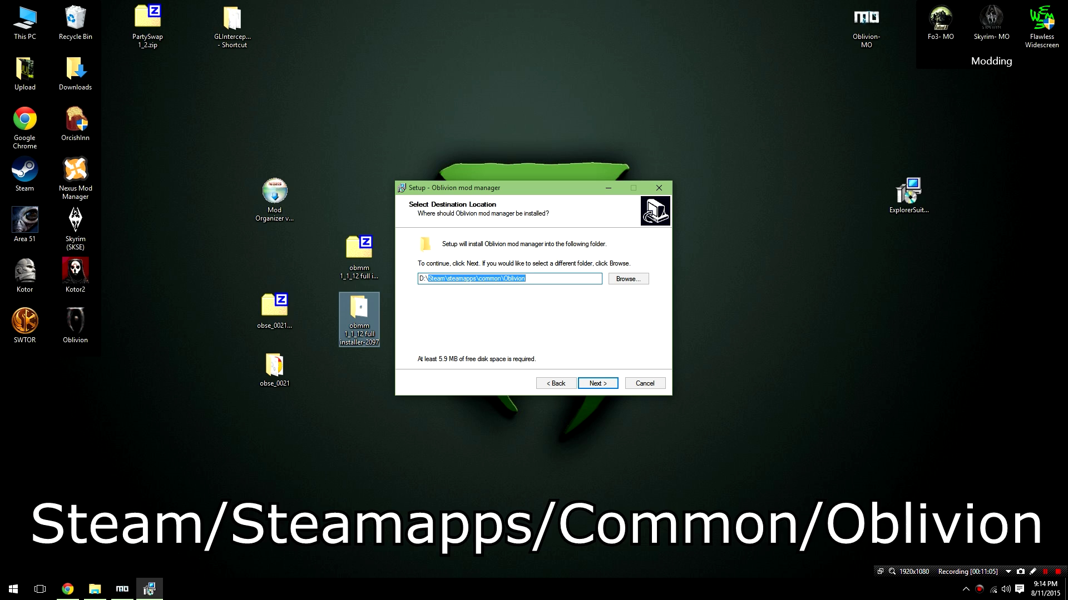
left_click(523, 278)
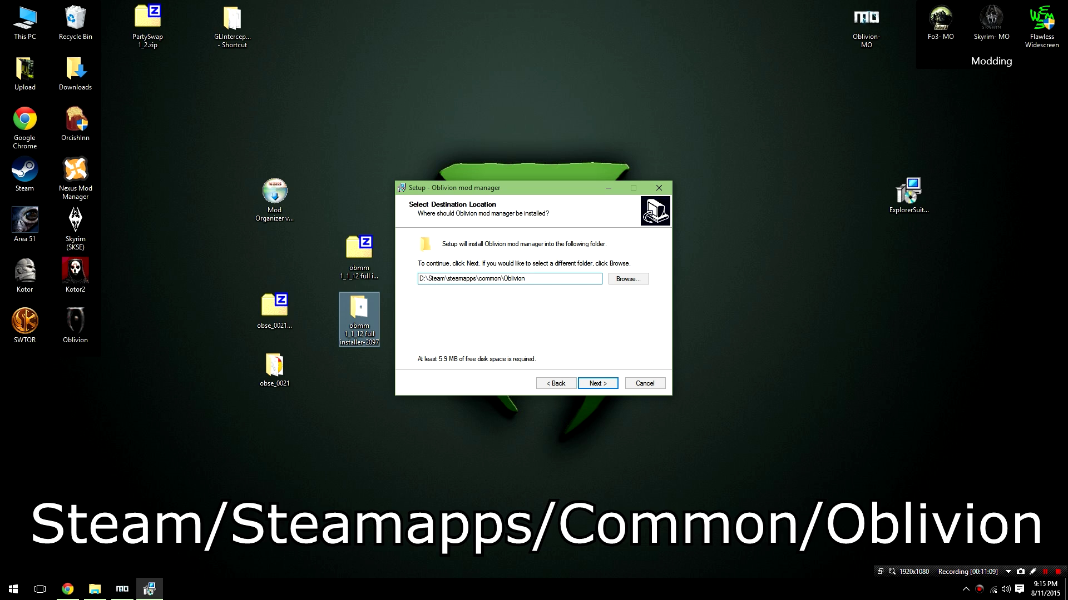
key("Return")
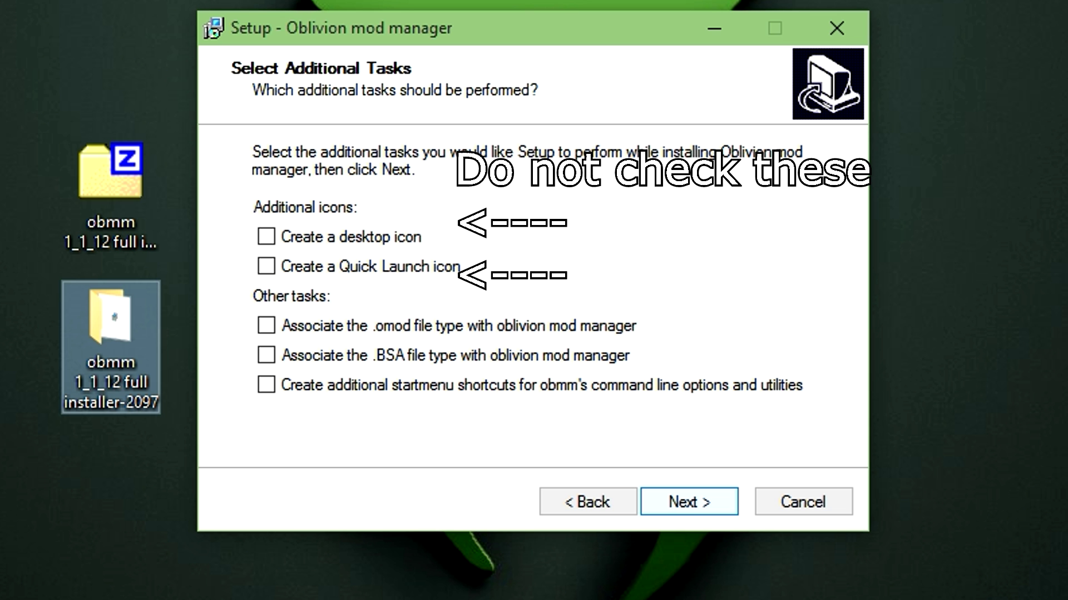
- Install with only the .omod file association enabled, and finish setup without viewing obmm.chm or launching Oblivion Mod Manager
left_click(266, 326)
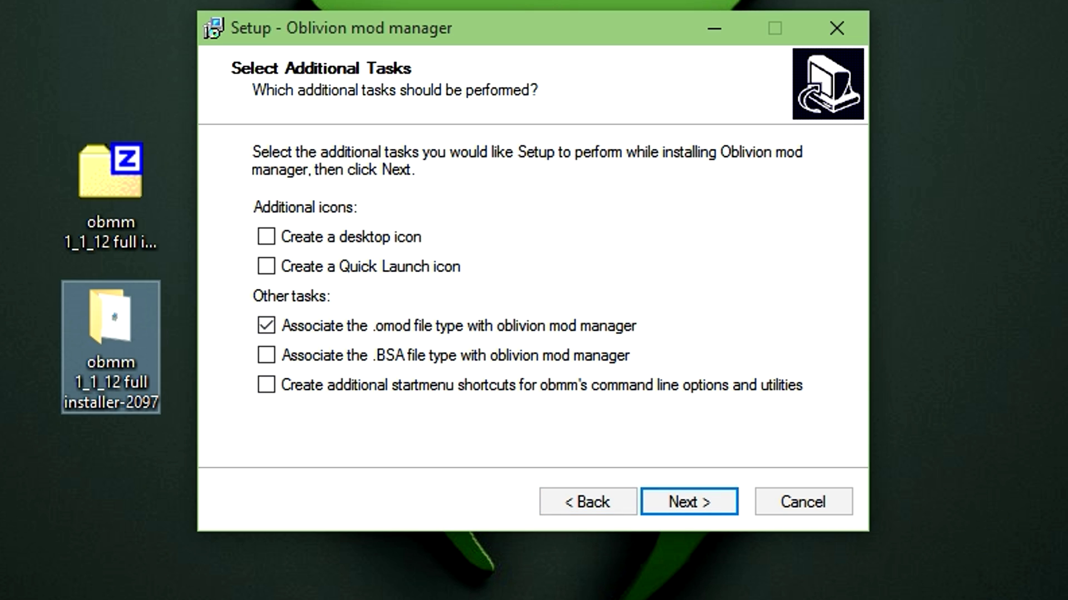
key("Return")
key("Return")
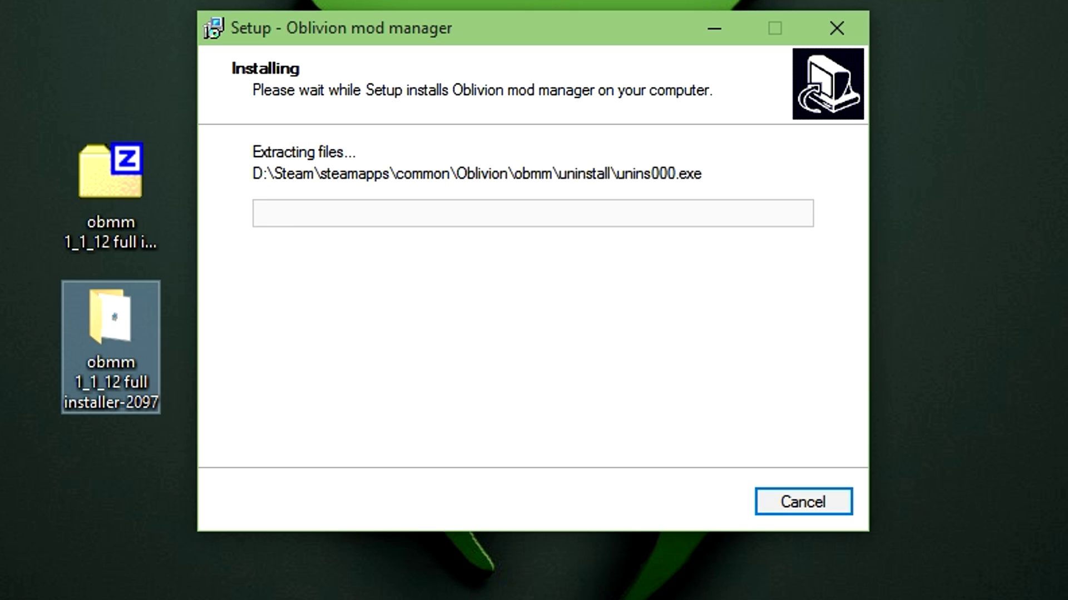
left_click(450, 262)
left_click(449, 292)
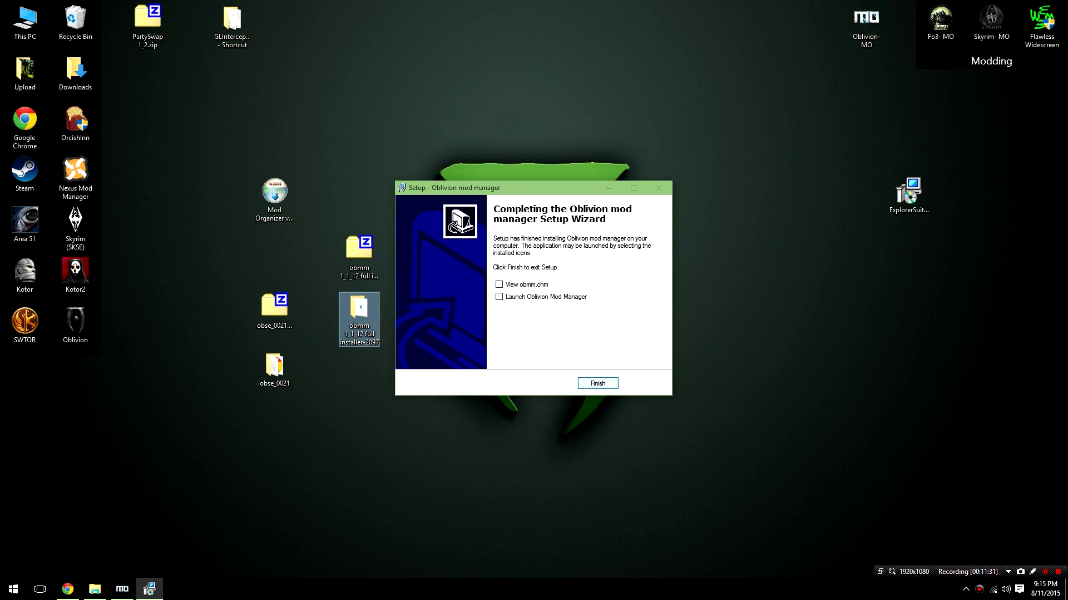
left_click(598, 384)
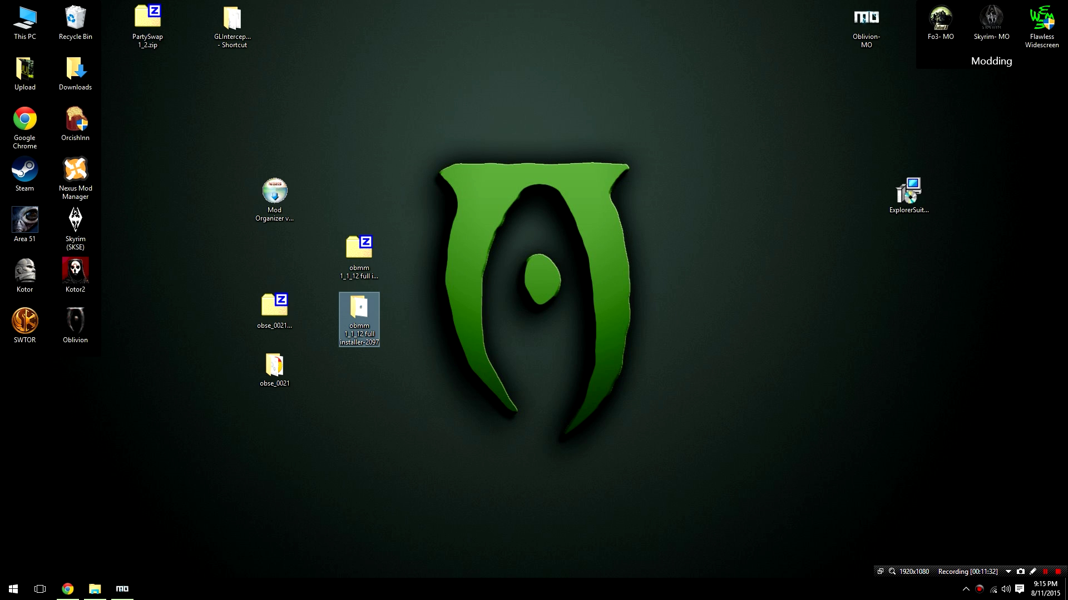
- Switch to Mod Organizer and check its list of executables for Oblivion Mod Manager
left_click(123, 589)
left_click(726, 150)
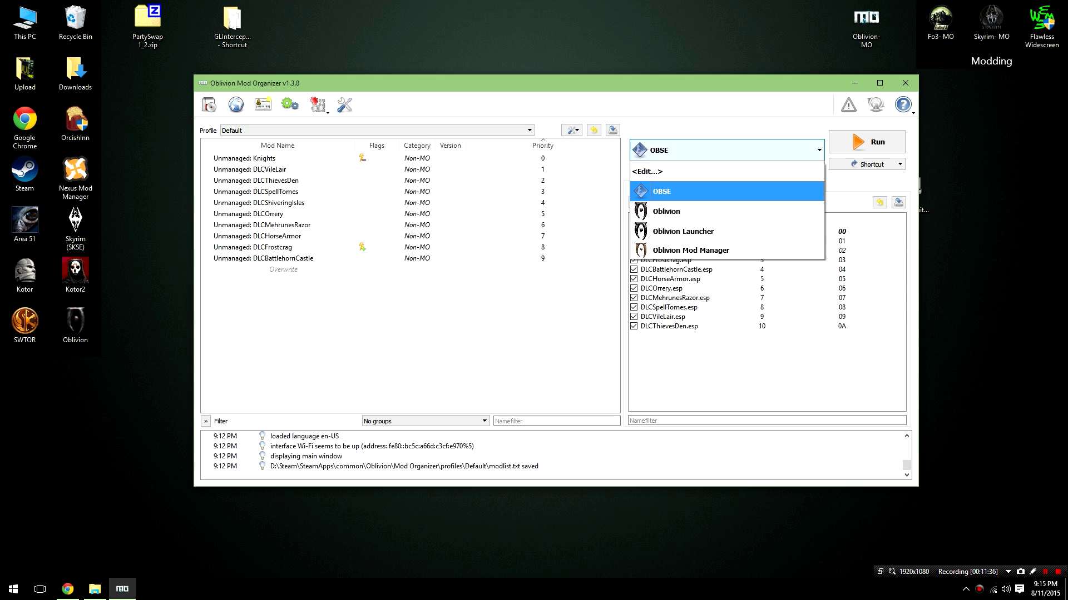
key("Escape")
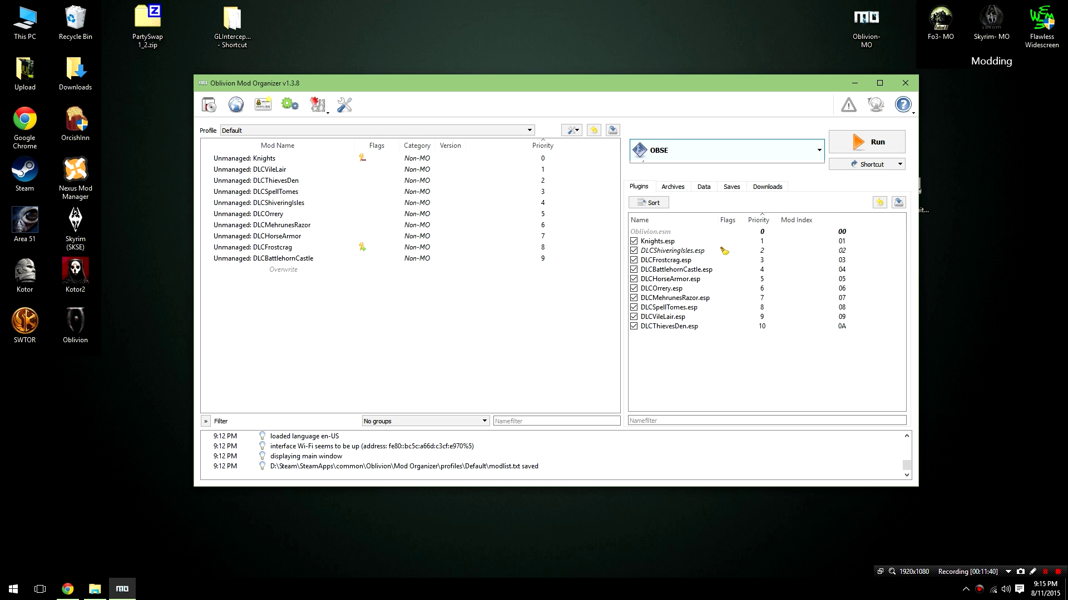
- Open the executables editor and enter Oblivion Mod Manager as the title
key("alt+Down")
key("Return")
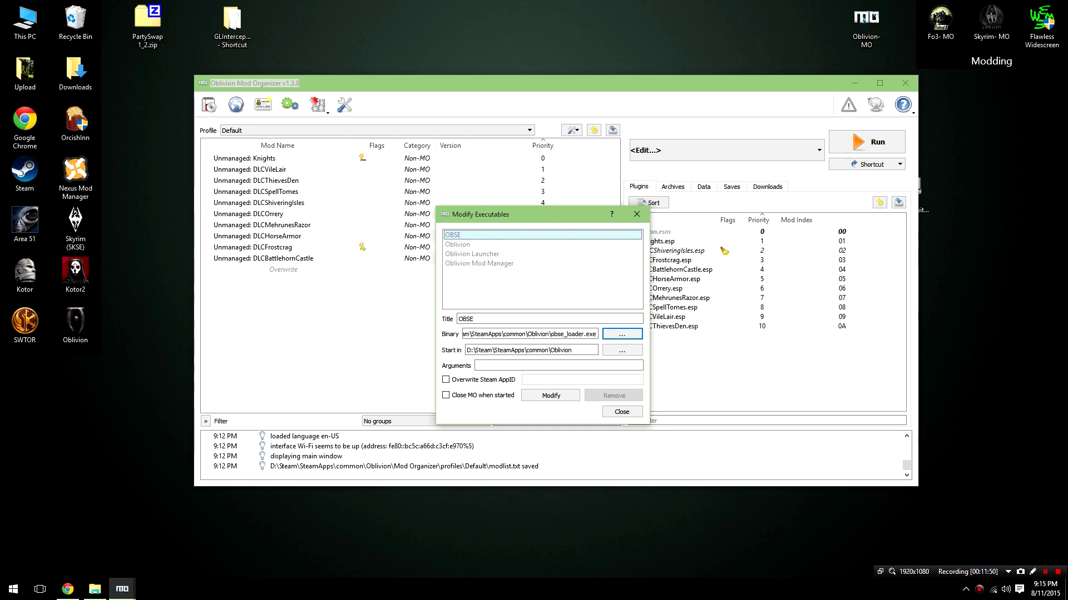
key("Tab")
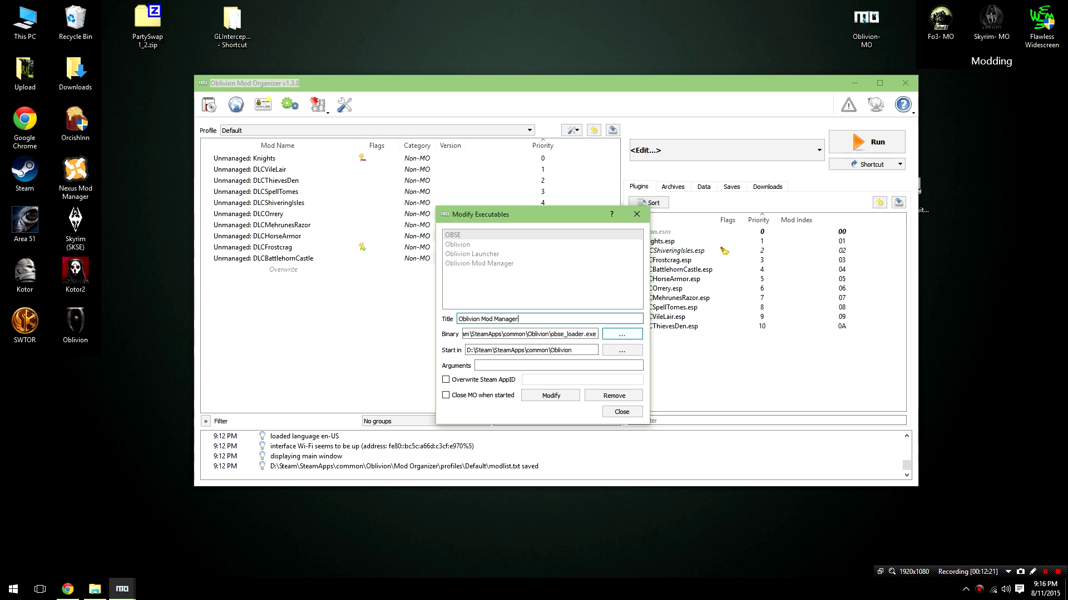
- Choose OblivionModManager.exe from the Steam\SteamApps\common\Oblivion folder as the executable's binary
left_click(621, 334)
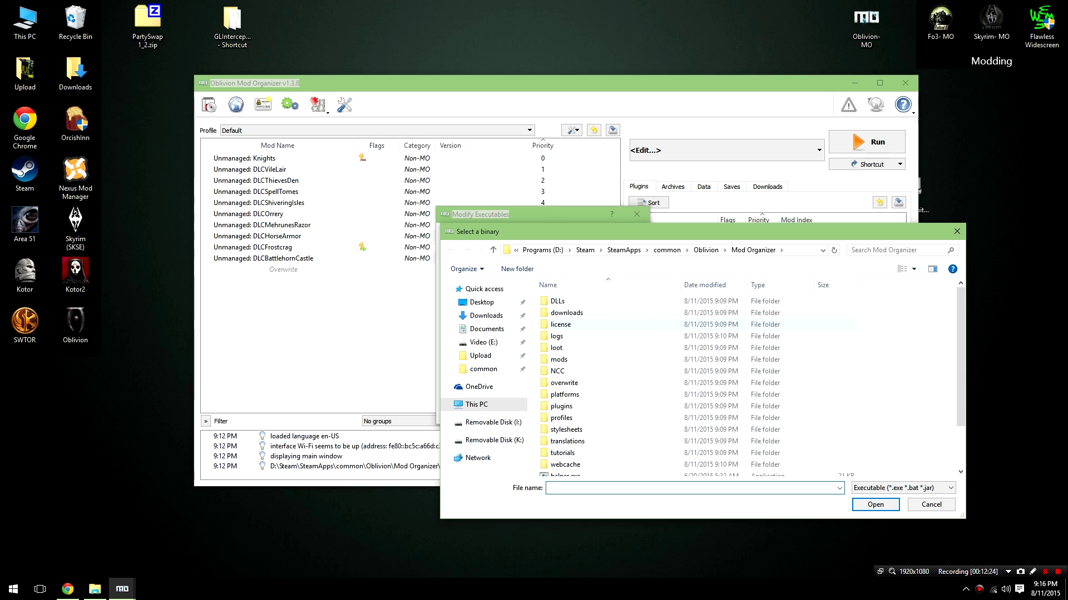
scroll(640, 330, "down", 2)
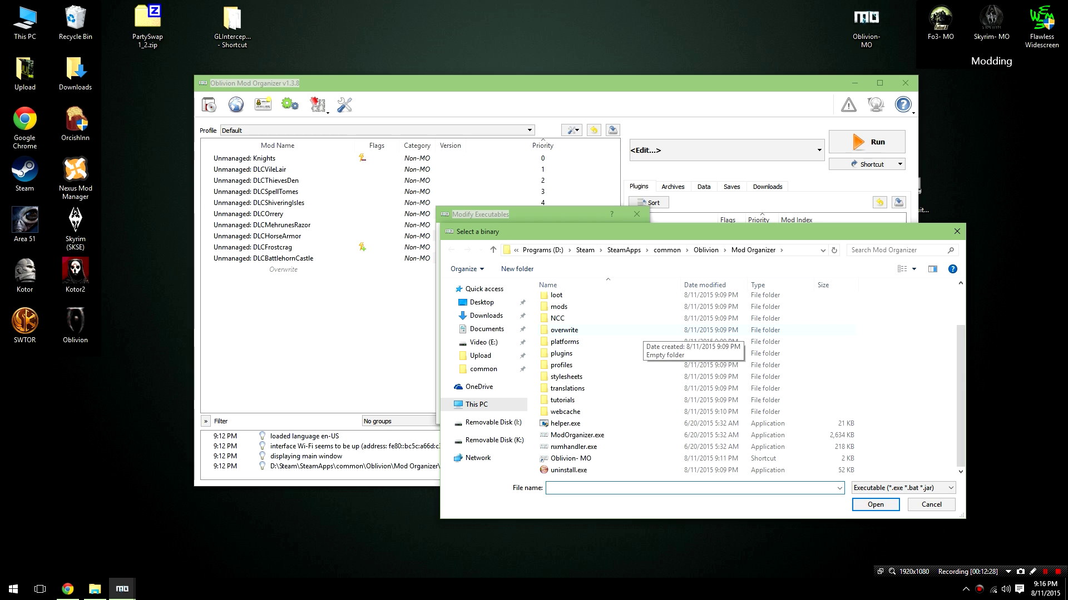
scroll(639, 334, "up", 2)
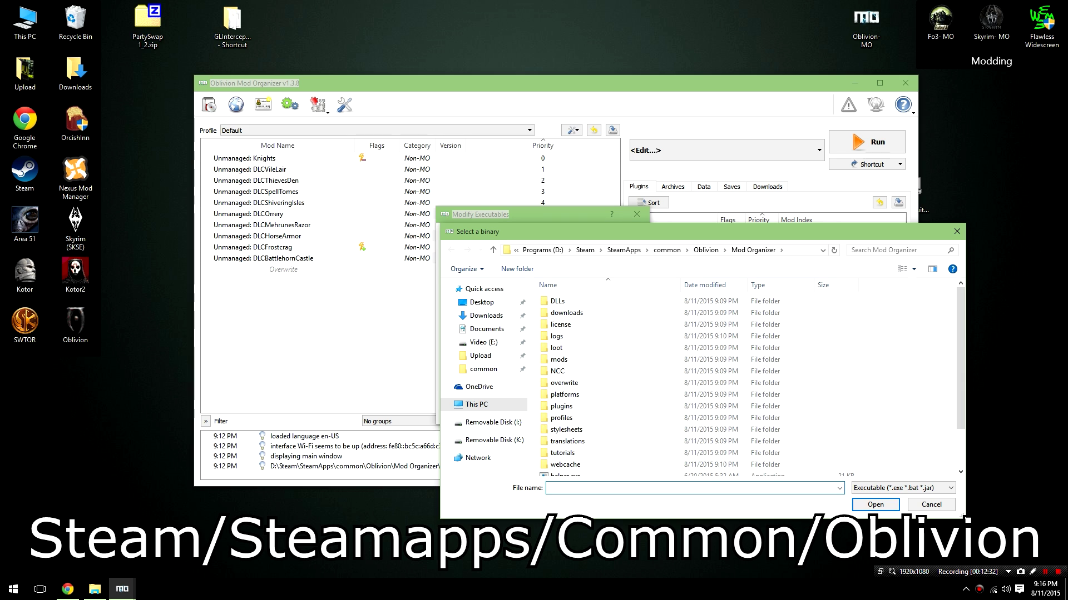
left_click(706, 249)
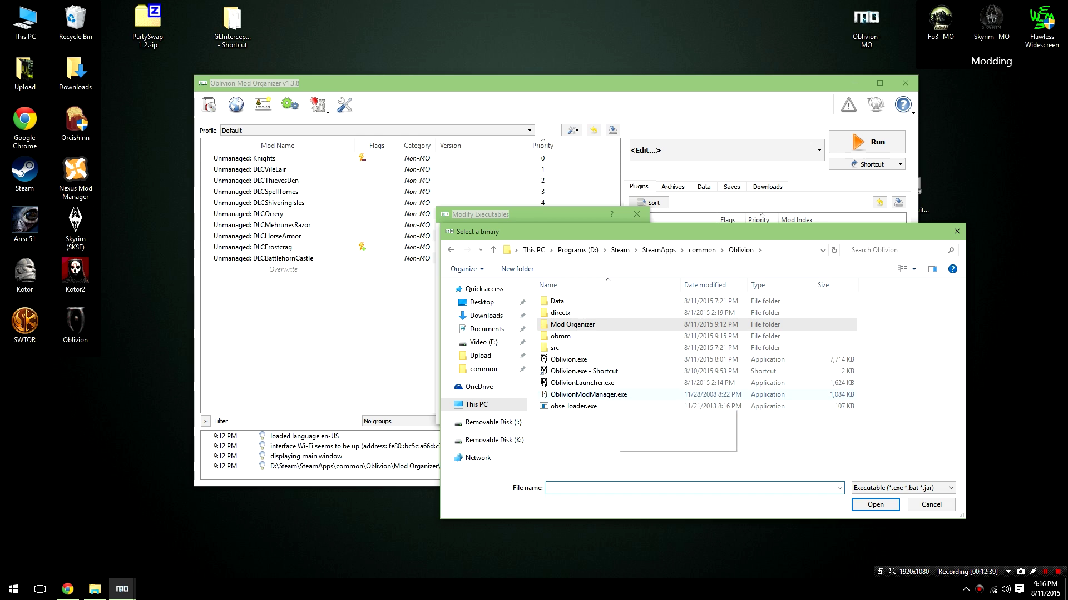
left_click(588, 394)
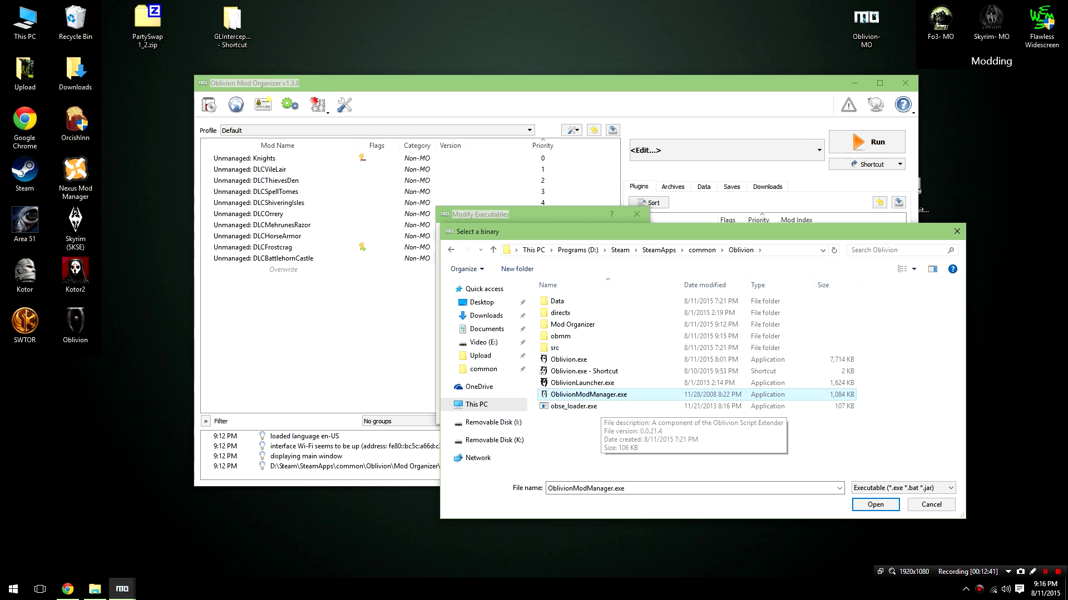
left_click(875, 504)
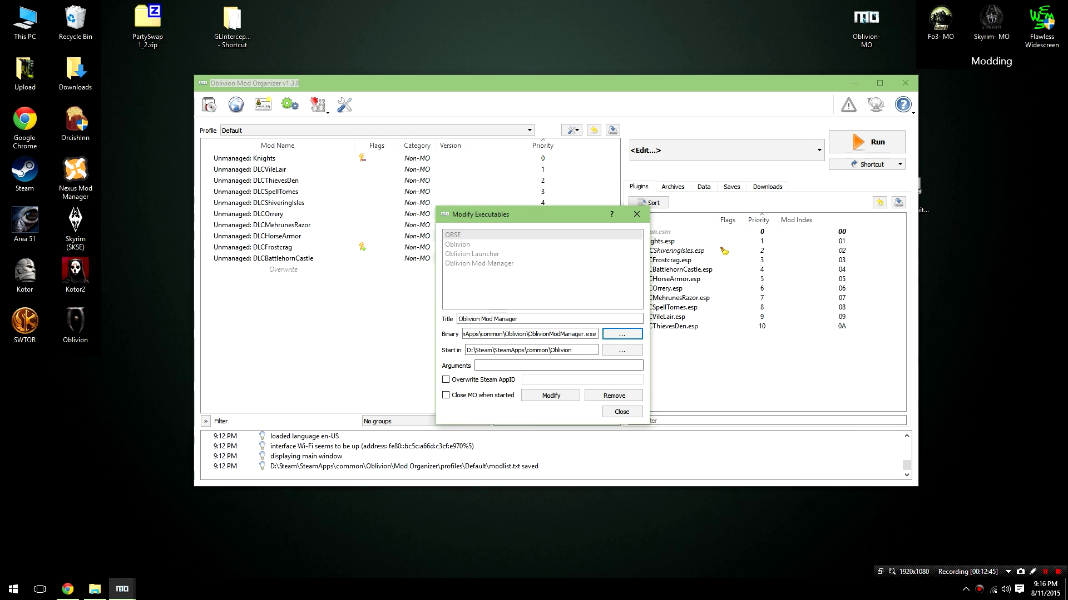
- Open the start-in folder selection, cancel it, and close the executables editor without applying the entry
left_click(622, 350)
key("Escape")
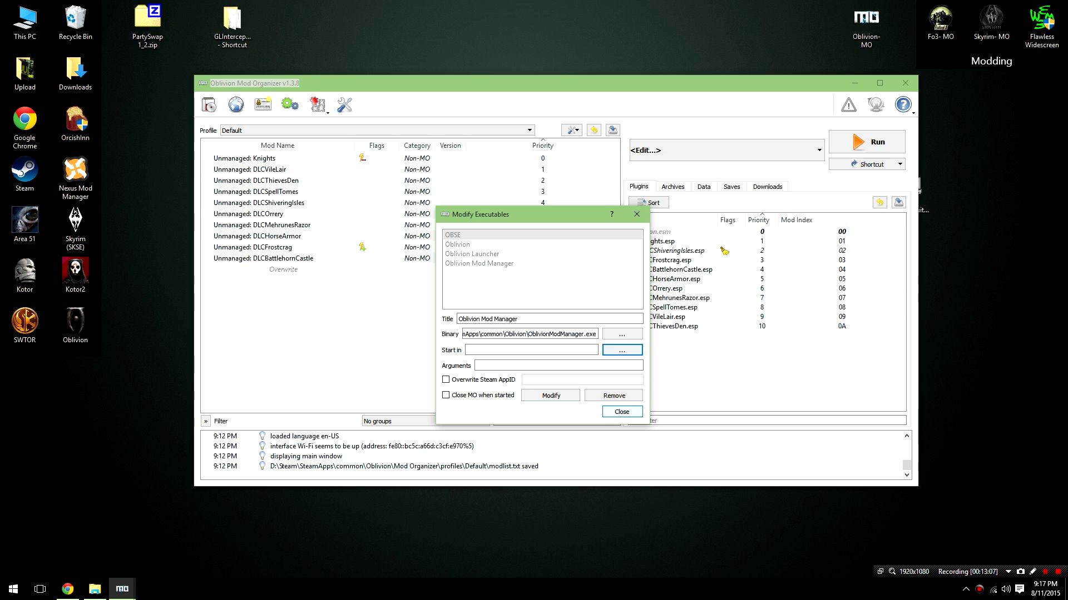
left_click(622, 411)
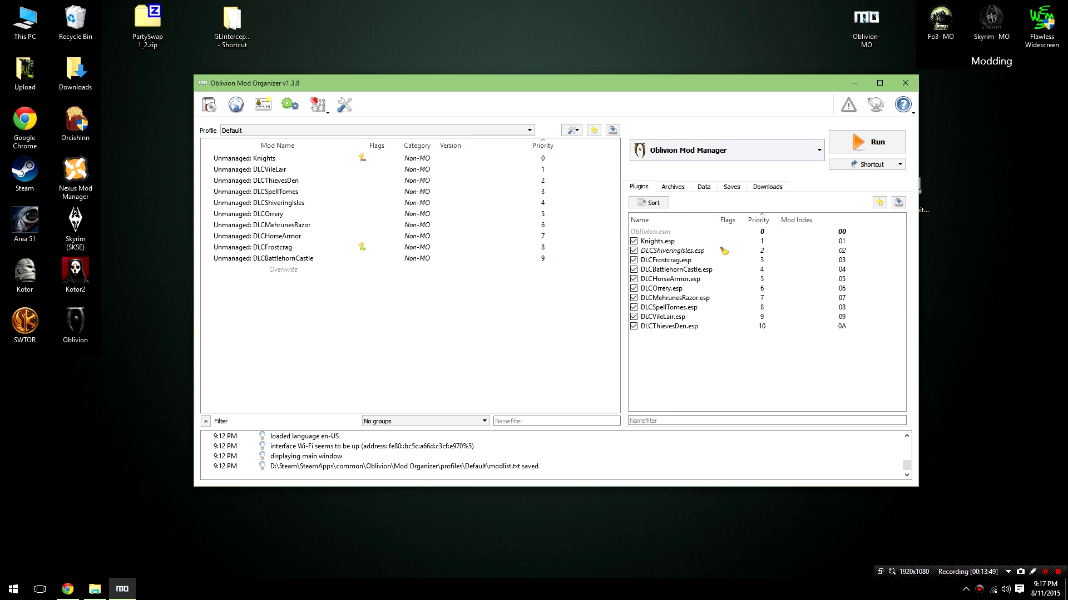
- Run Oblivion Mod Manager through Mod Organizer to test it, and close its window
left_click(727, 151)
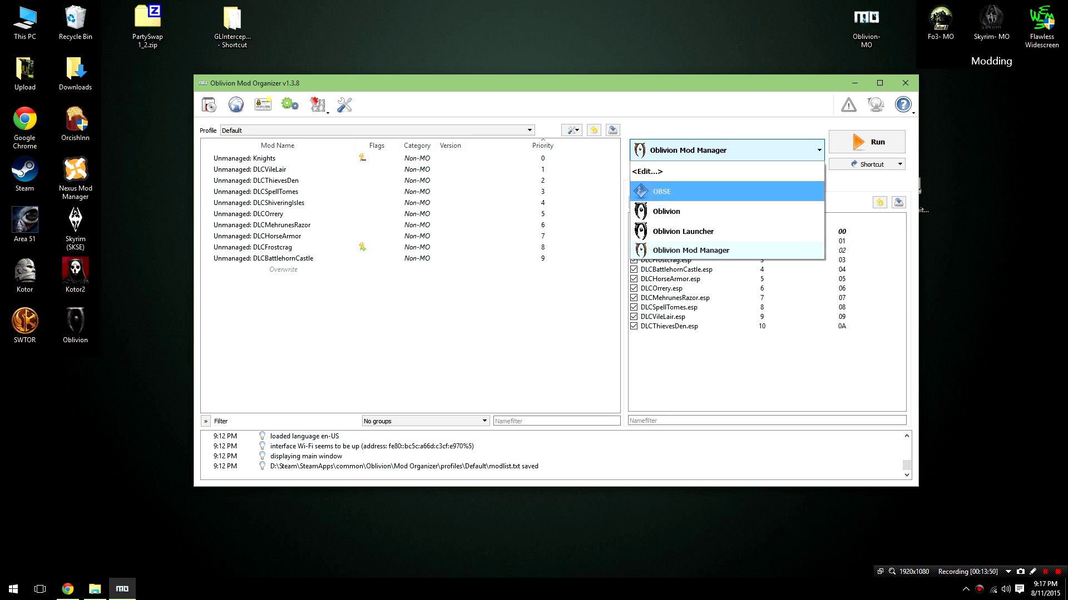
left_click(723, 253)
left_click(867, 142)
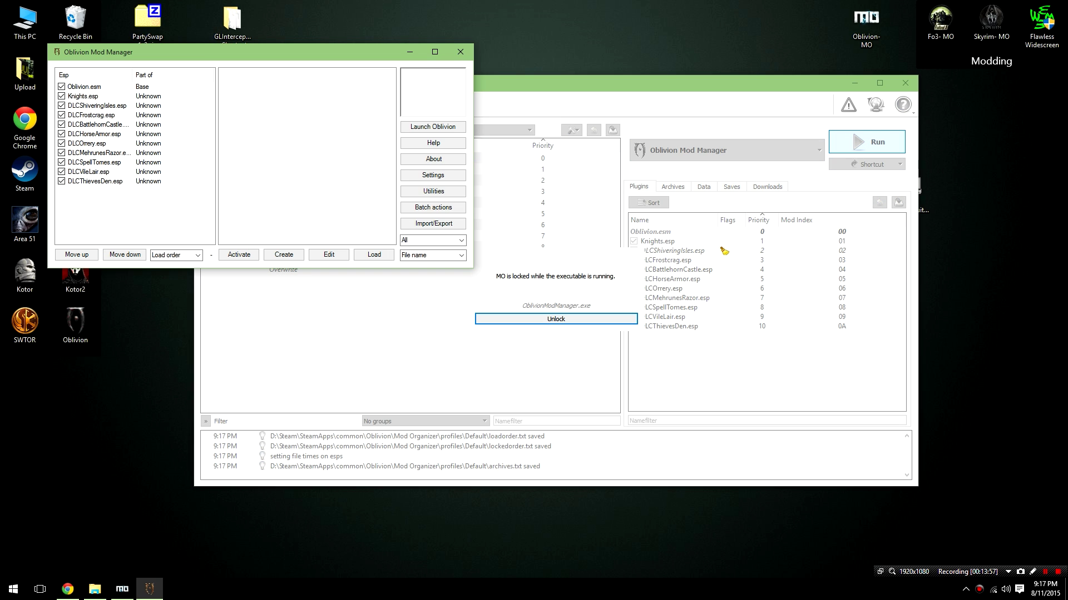
left_click(460, 52)
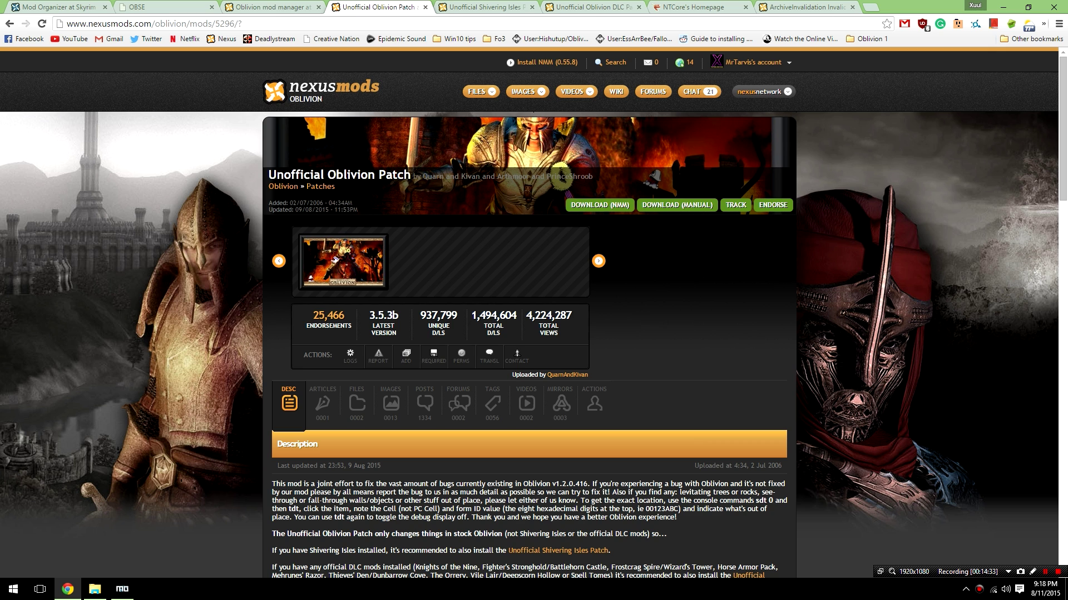
- View the Nexus Mods pages for the Unofficial Shivering Isles Patch and Unofficial Oblivion DLC Patches, and return to the Unofficial Oblivion Patch
mouse_move(481, 92)
key("ctrl+Tab")
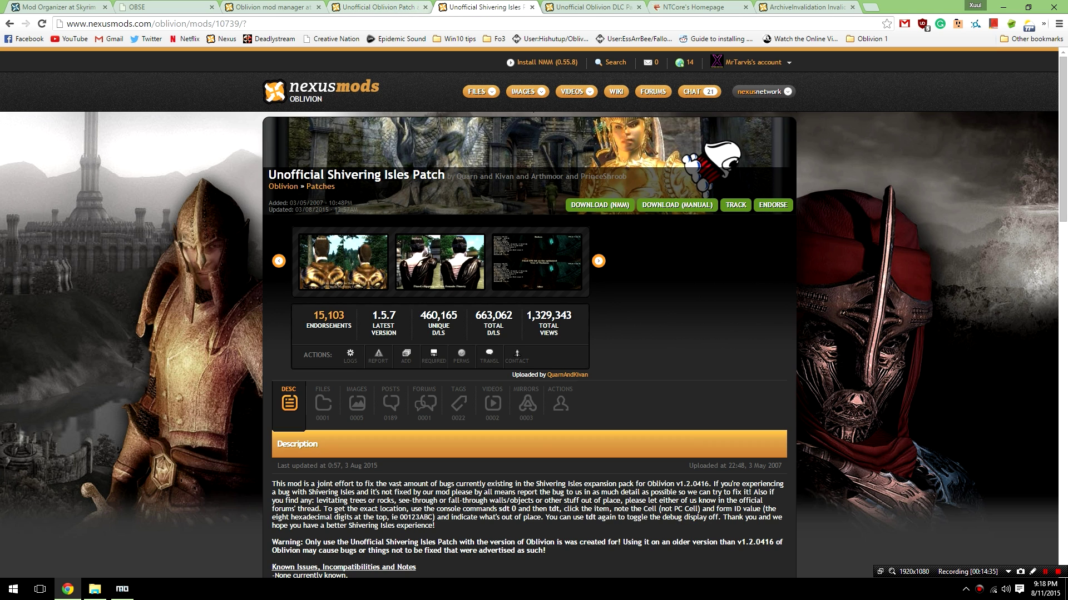
key("ctrl+Tab")
mouse_move(576, 91)
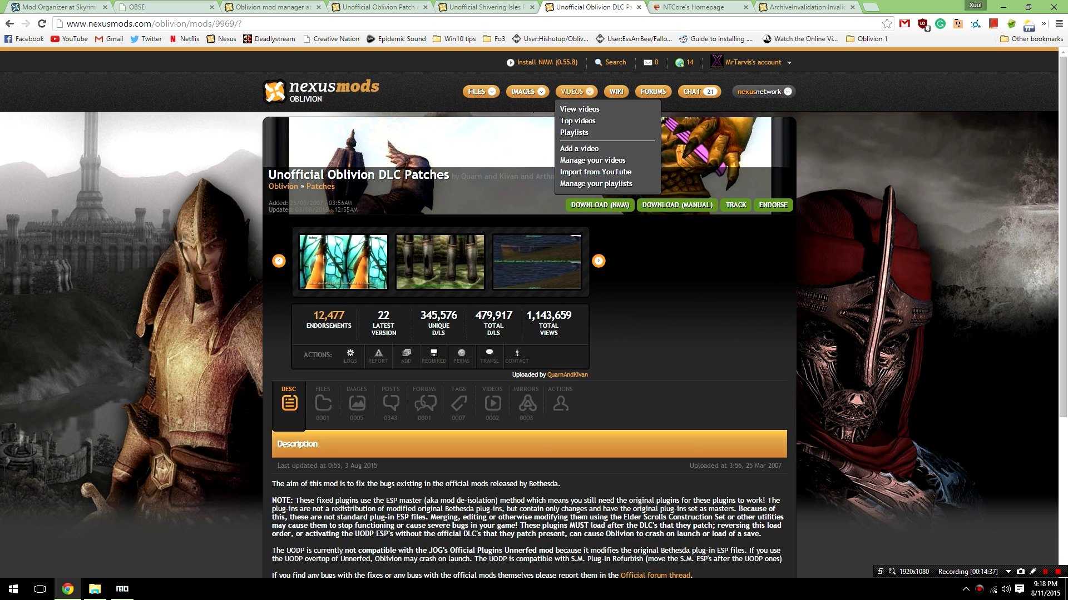
key("ctrl+shift+Tab")
key("ctrl+shift+Tab")
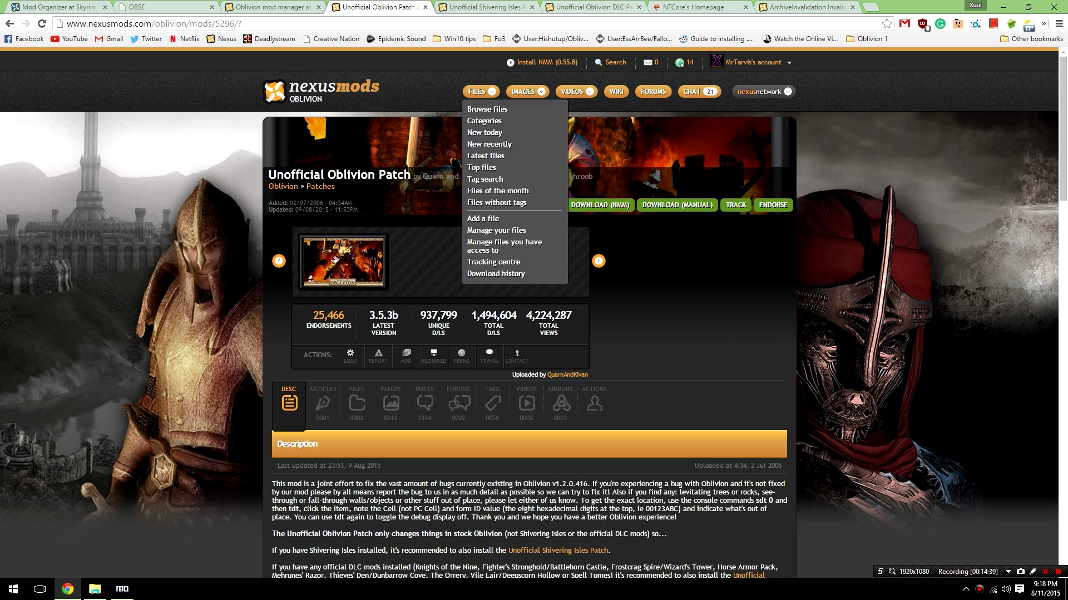
- Download the main Unofficial Oblivion Patch file with the manager, continuing past the required-files notice
left_click(357, 403)
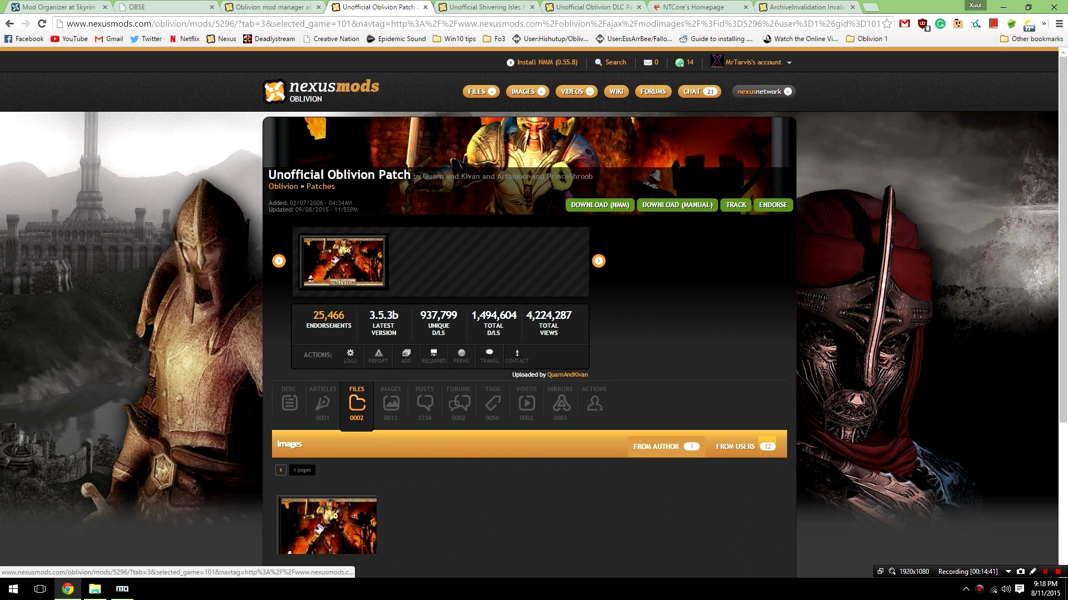
scroll(356, 403, "down", 5)
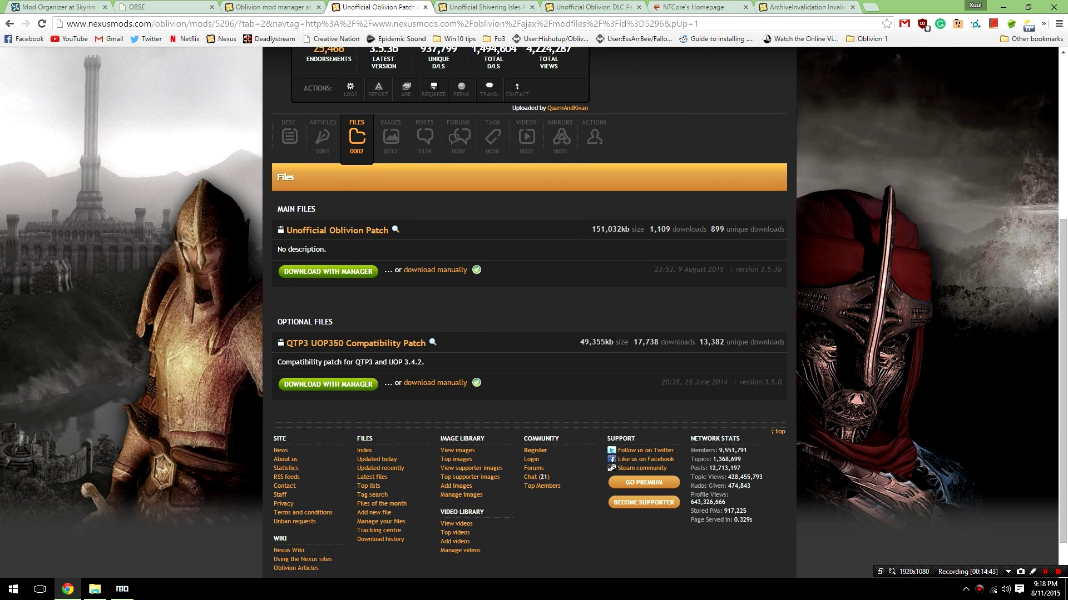
left_click(328, 271)
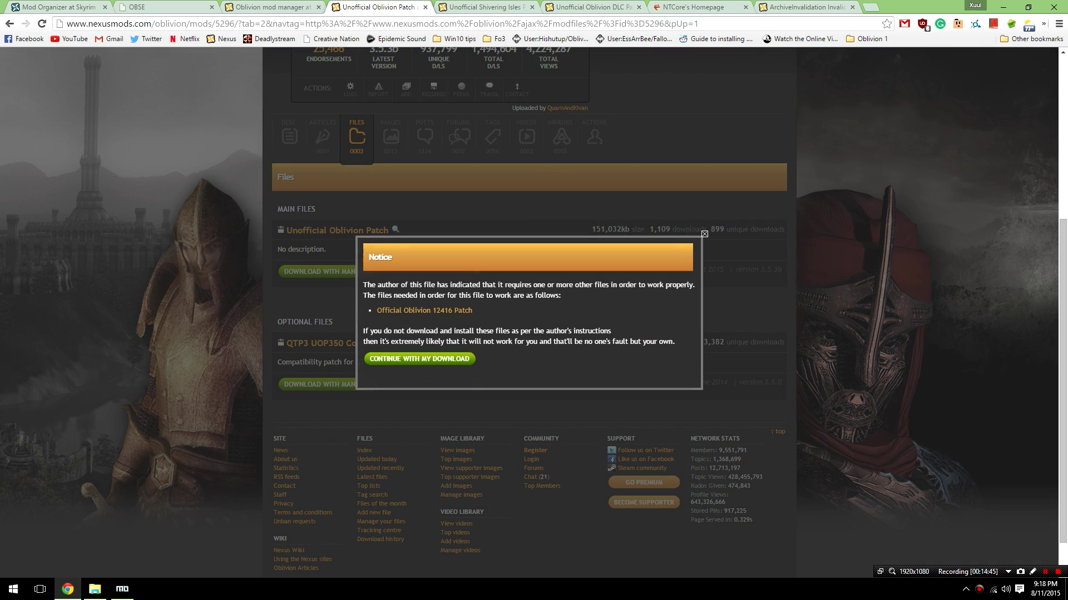
left_click(419, 358)
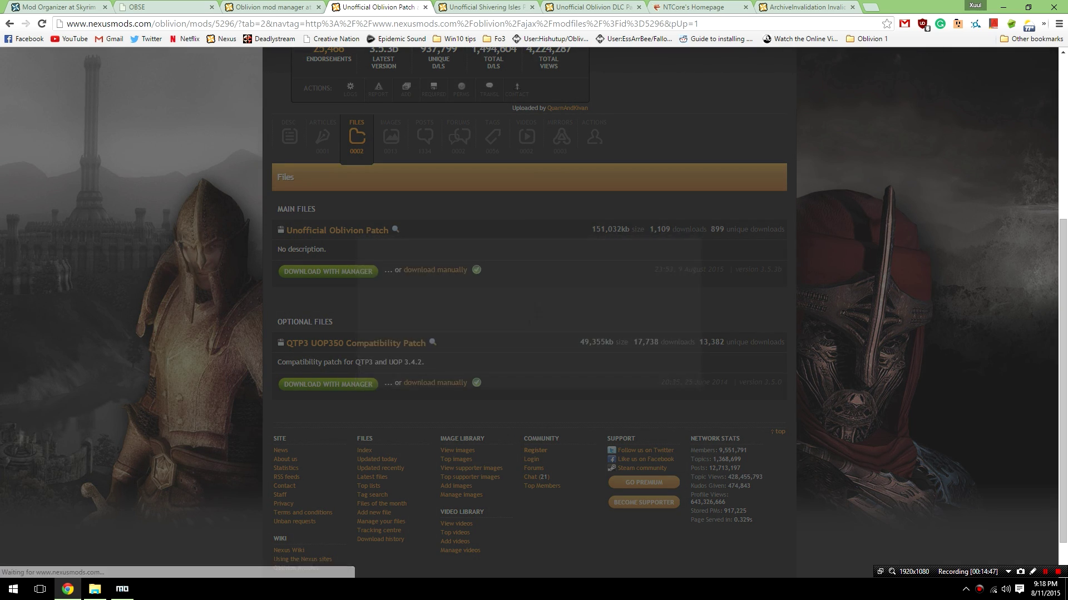
- Download the main Unofficial Shivering Isles Patch file with the manager, continuing past the required-files notice
key("ctrl+Tab")
left_click(323, 403)
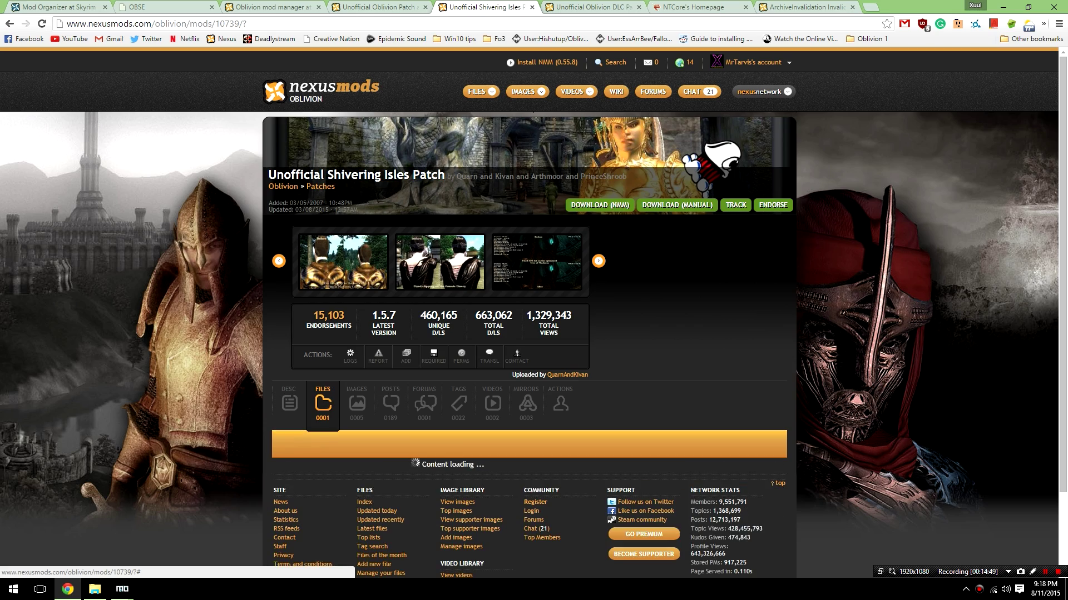
scroll(328, 405, "down", 3)
left_click(328, 404)
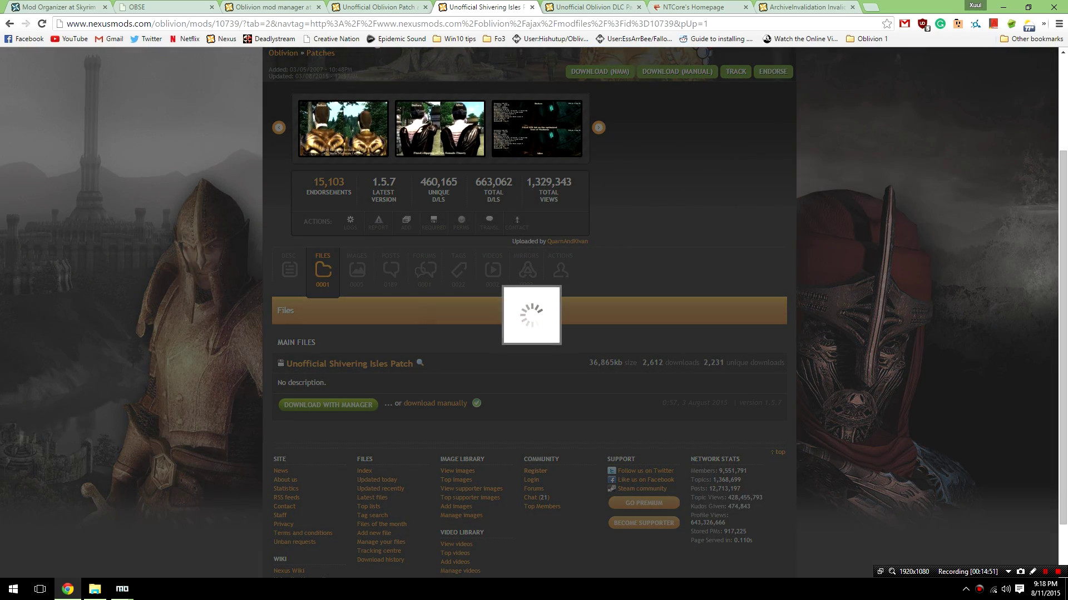
left_click(373, 374)
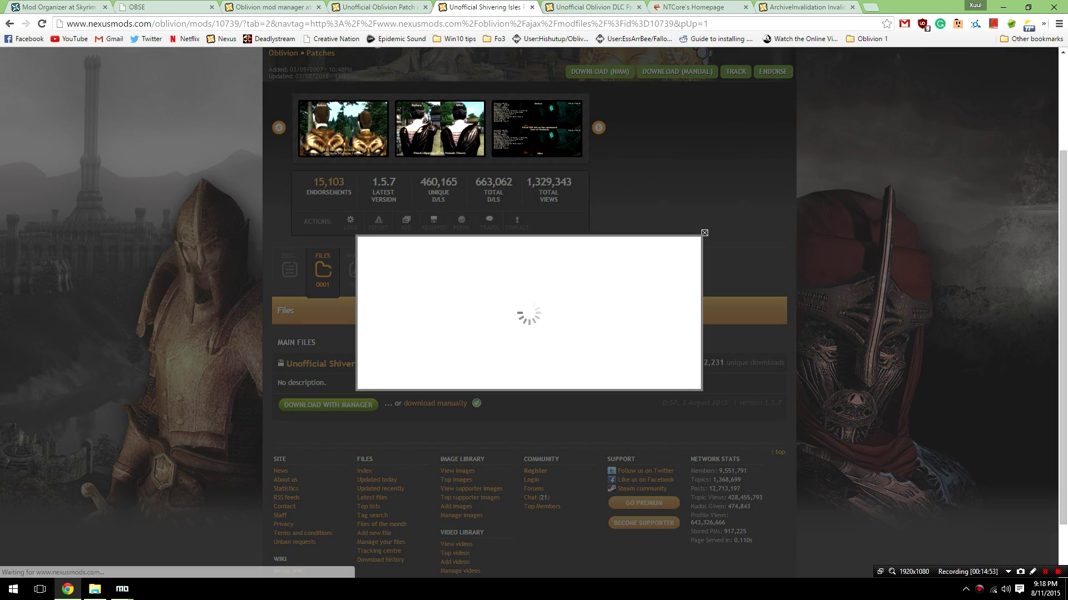
- Download the main Unofficial Oblivion DLC Patches file with the manager
key("ctrl+Tab")
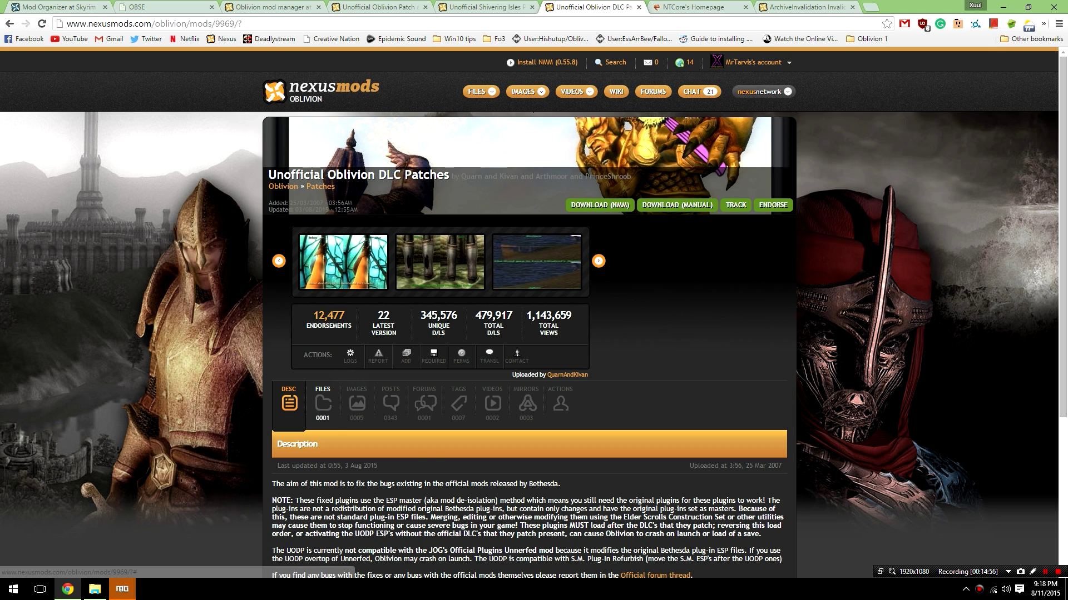
left_click(323, 403)
left_click(328, 538)
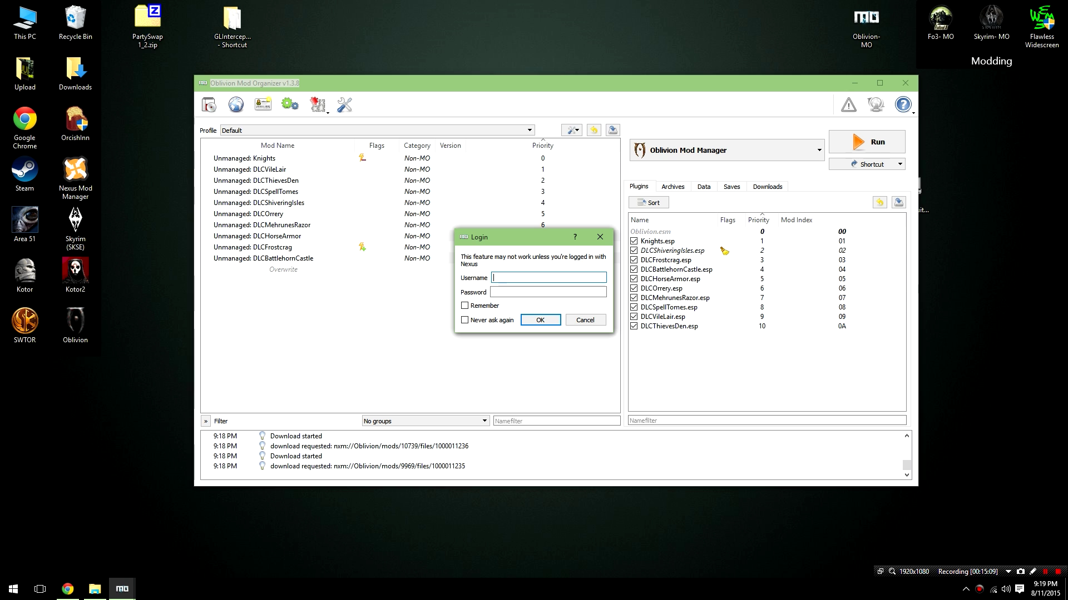
- Install the Unofficial Oblivion Patch in Mod Organizer with the manual option, checking the contents of its OBSE Plugins folder first
key("shift+F12")
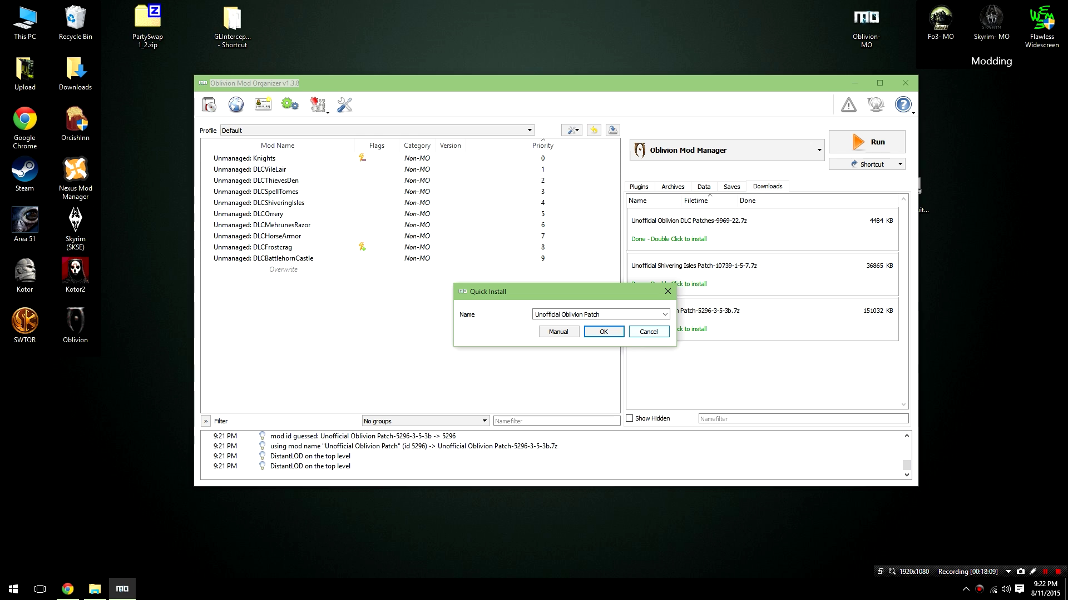
key("Return")
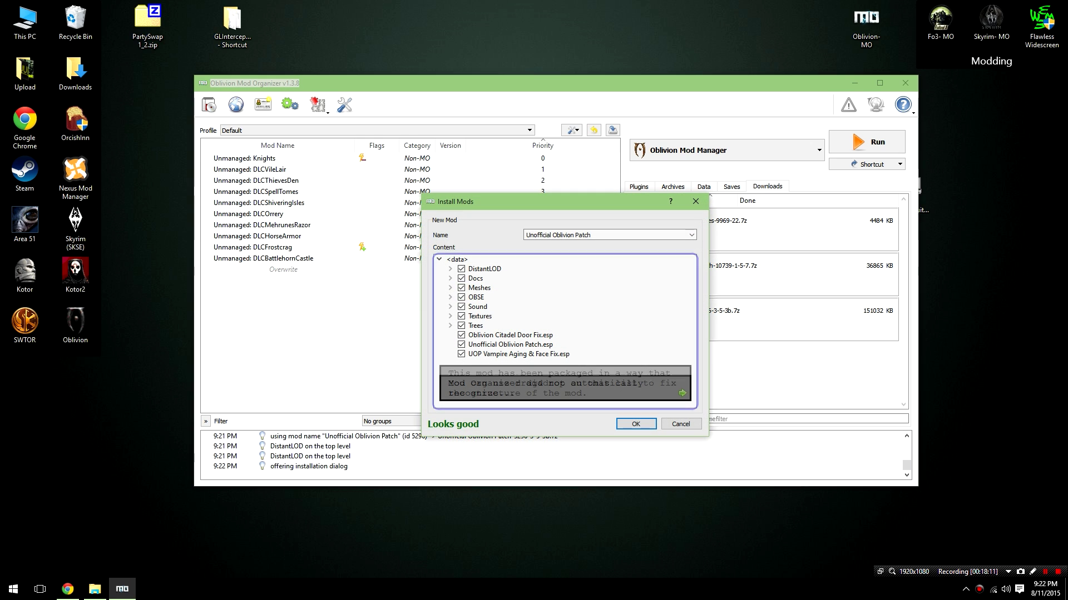
key("Tab")
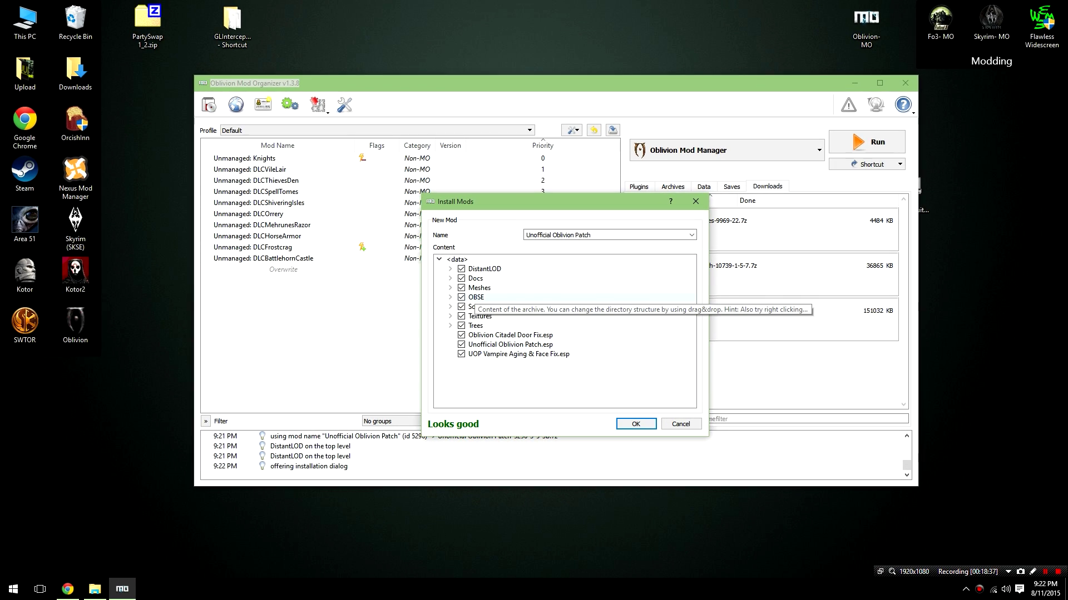
left_click(451, 297)
left_click(461, 306)
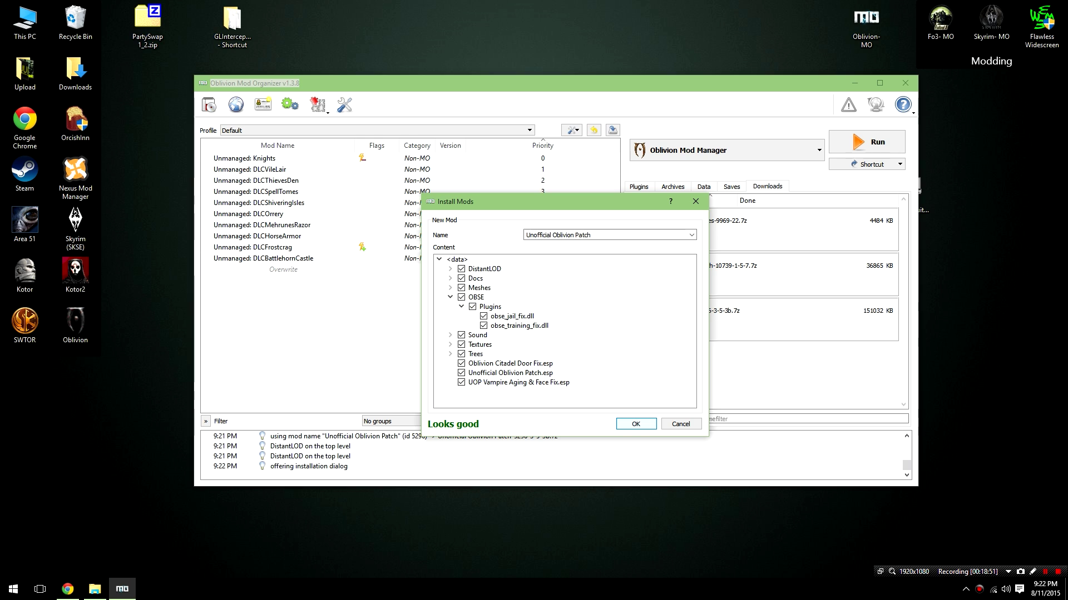
left_click(636, 423)
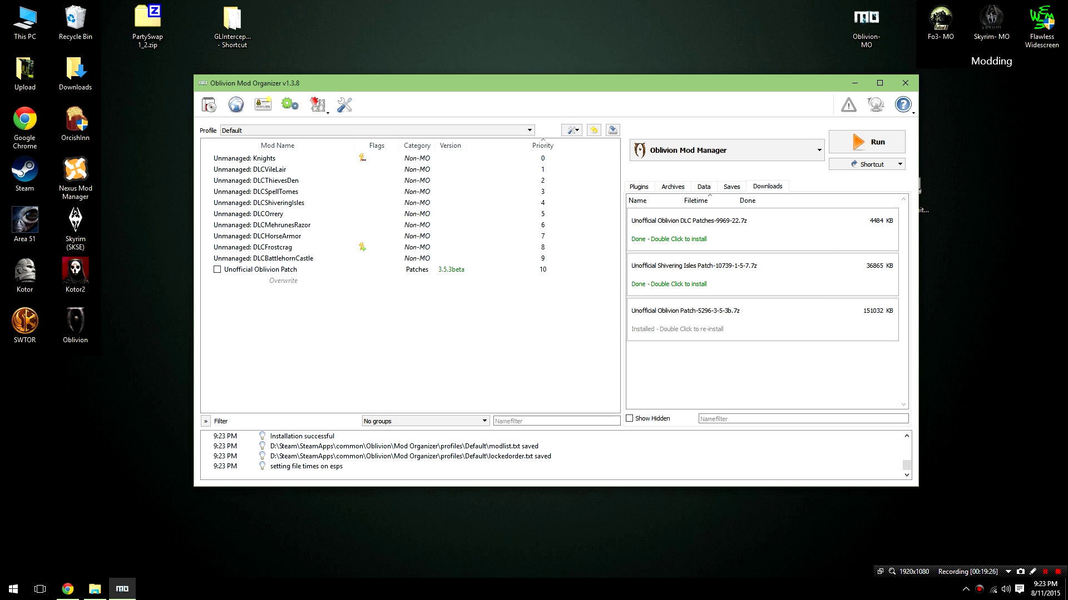
- Install the downloaded Unofficial Shivering Isles Patch with the manual option, keeping all of its content
double_click(695, 273)
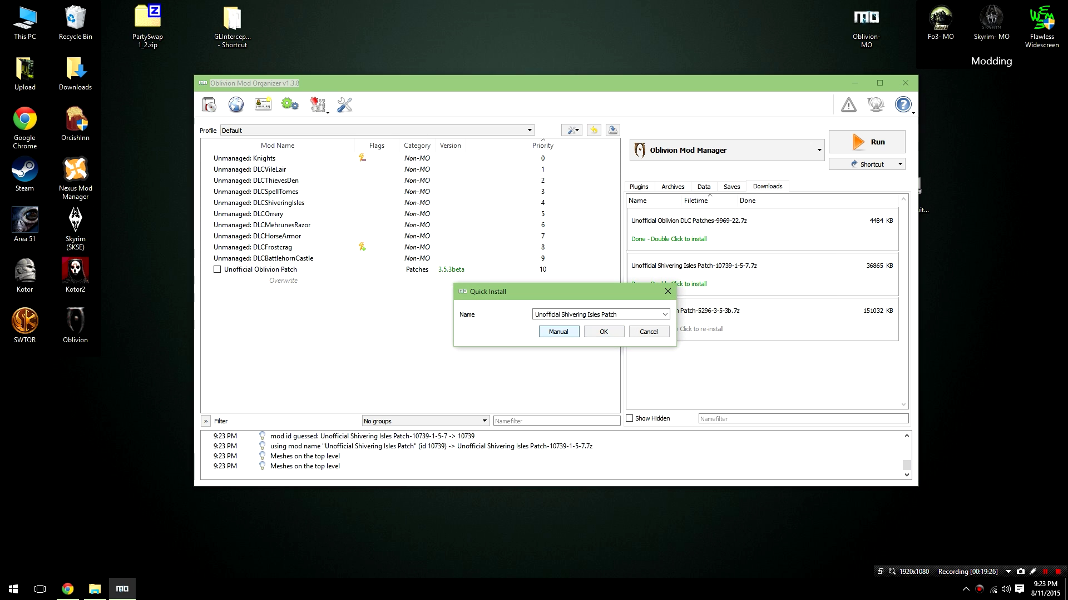
left_click(559, 332)
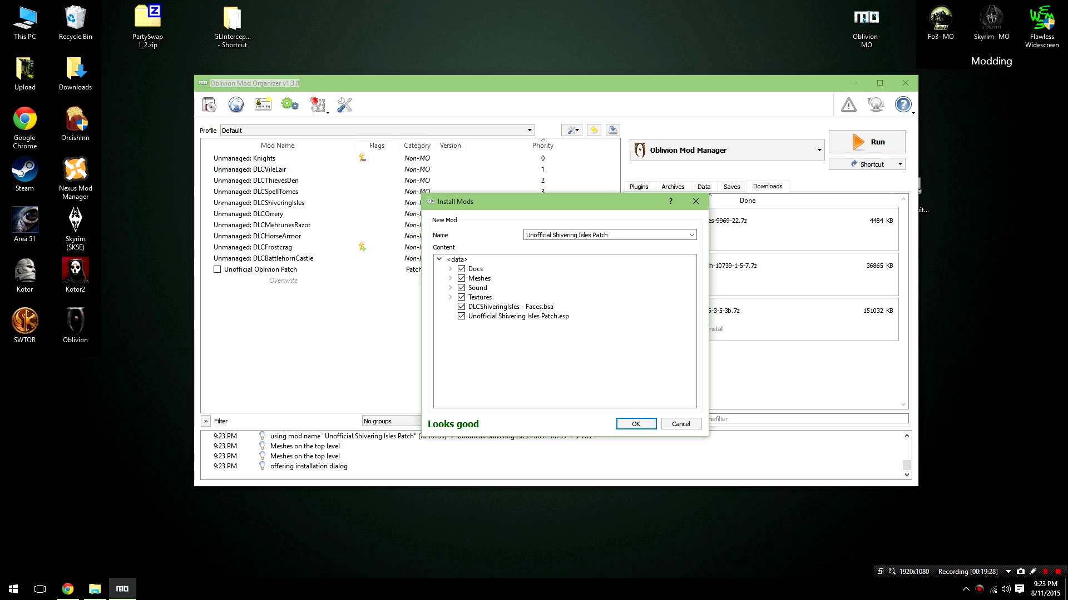
key("Return")
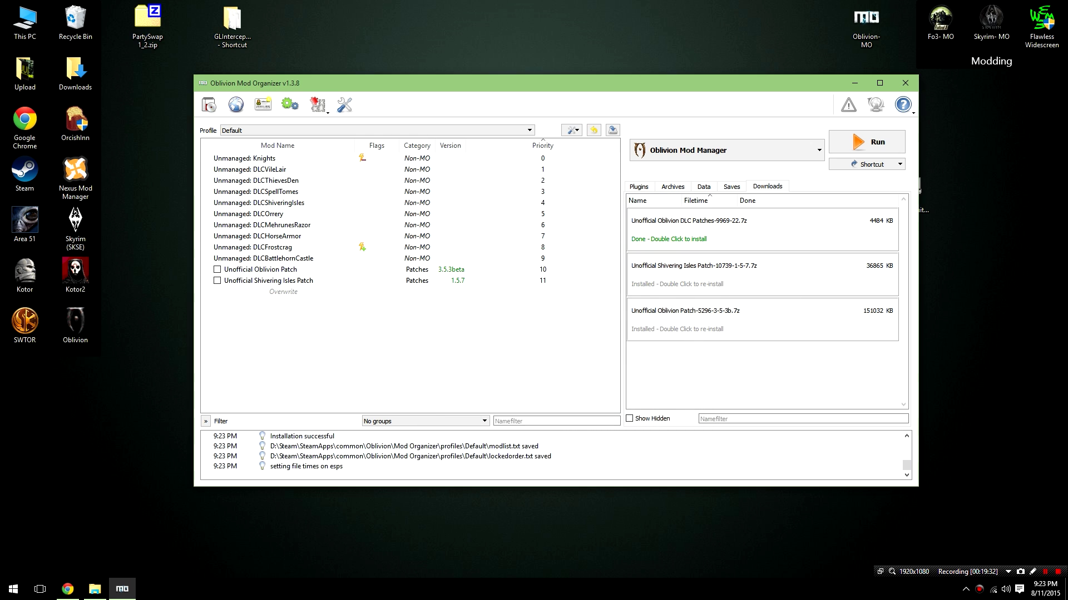
- Install the downloaded Unofficial Oblivion DLC Patches with the manual option, keeping every plugin selected
double_click(761, 228)
left_click(553, 331)
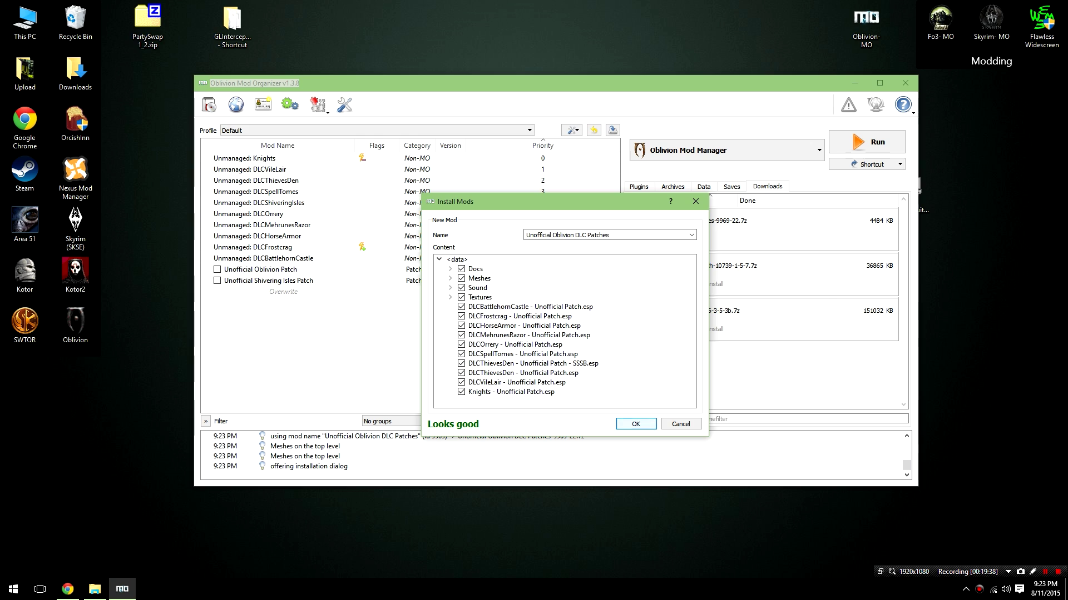
left_click(636, 423)
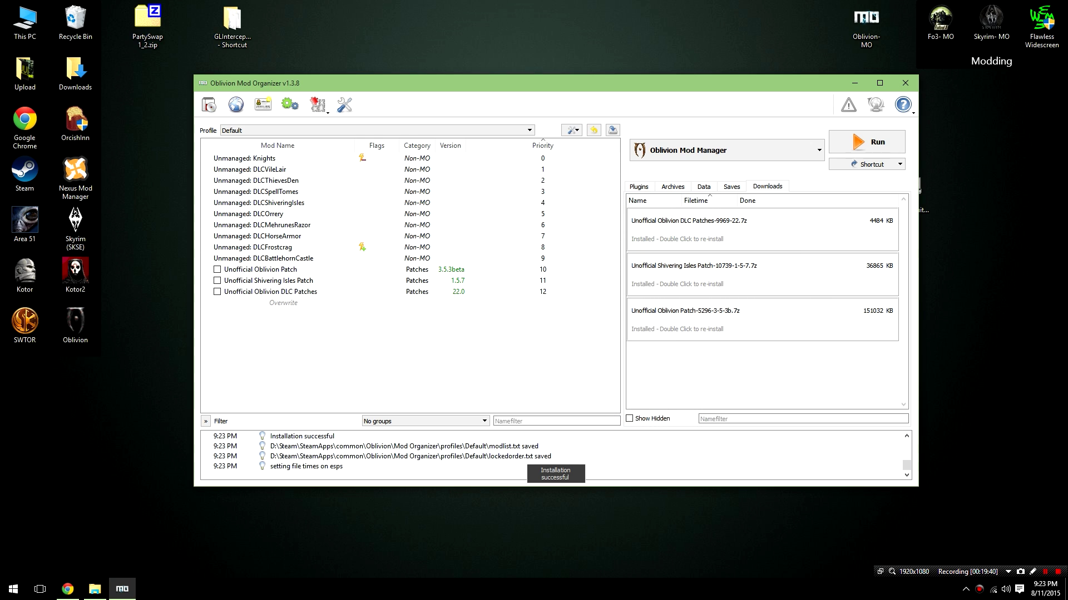
- Show the plugin list and enable the Unofficial Oblivion Patch, Unofficial Shivering Isles Patch and Unofficial Oblivion DLC Patches mods
left_click(638, 186)
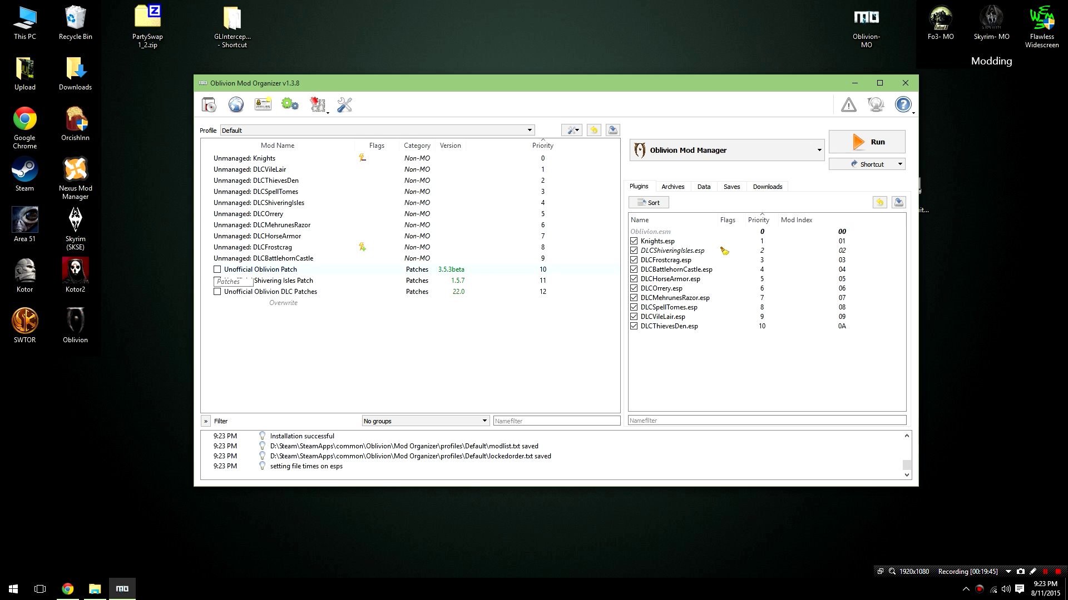
left_click(216, 269)
left_click(216, 269)
left_click(216, 269)
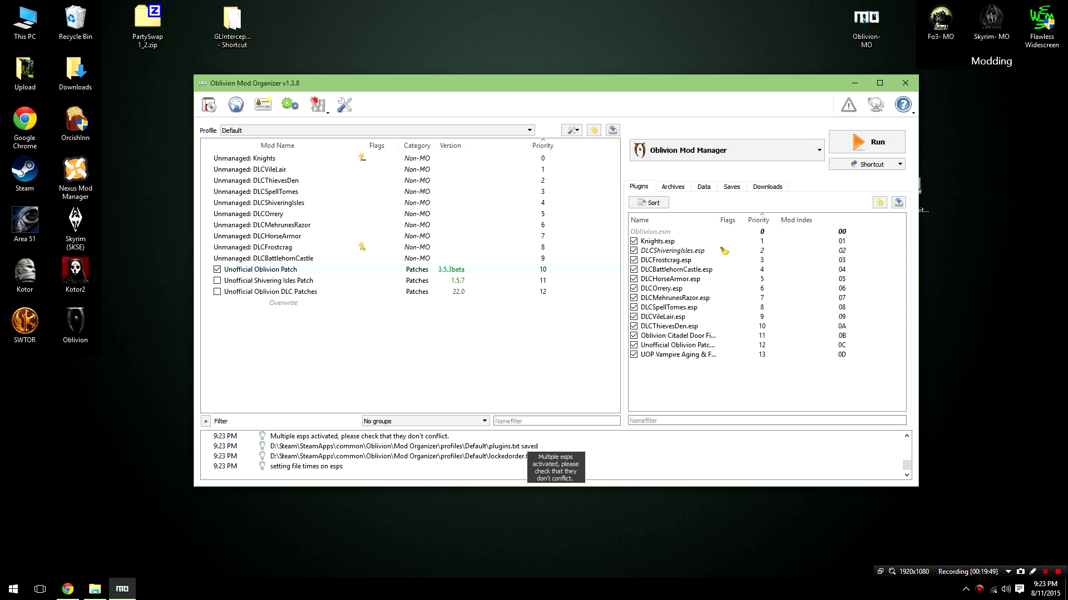
left_click(216, 281)
left_click(217, 291)
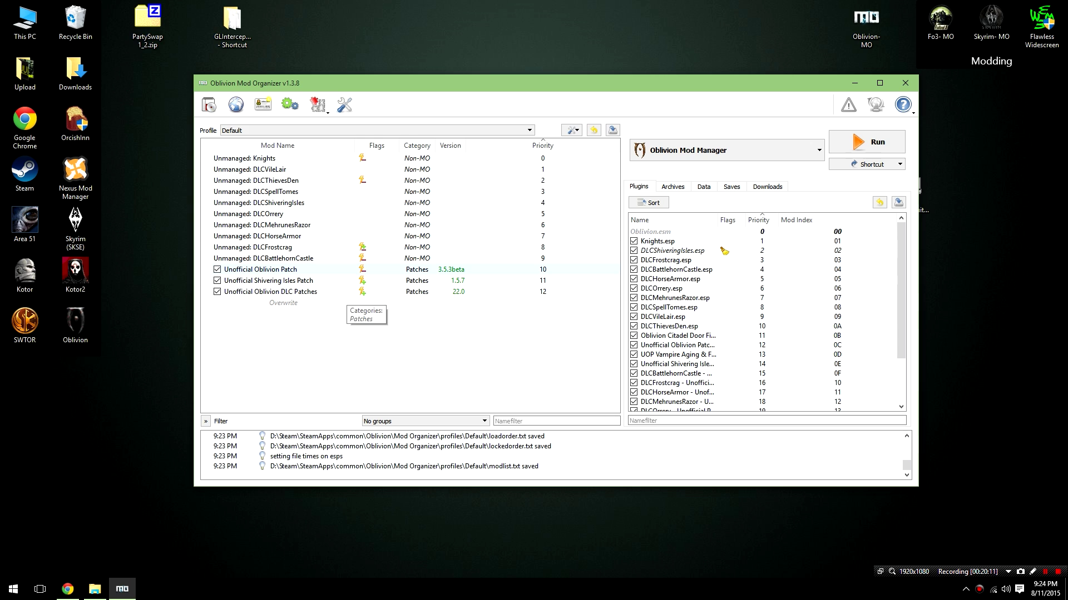
- Examine the OBSE Plugins folder in the Unofficial Oblivion Patch's file tree, and close the mod's information window
double_click(278, 269)
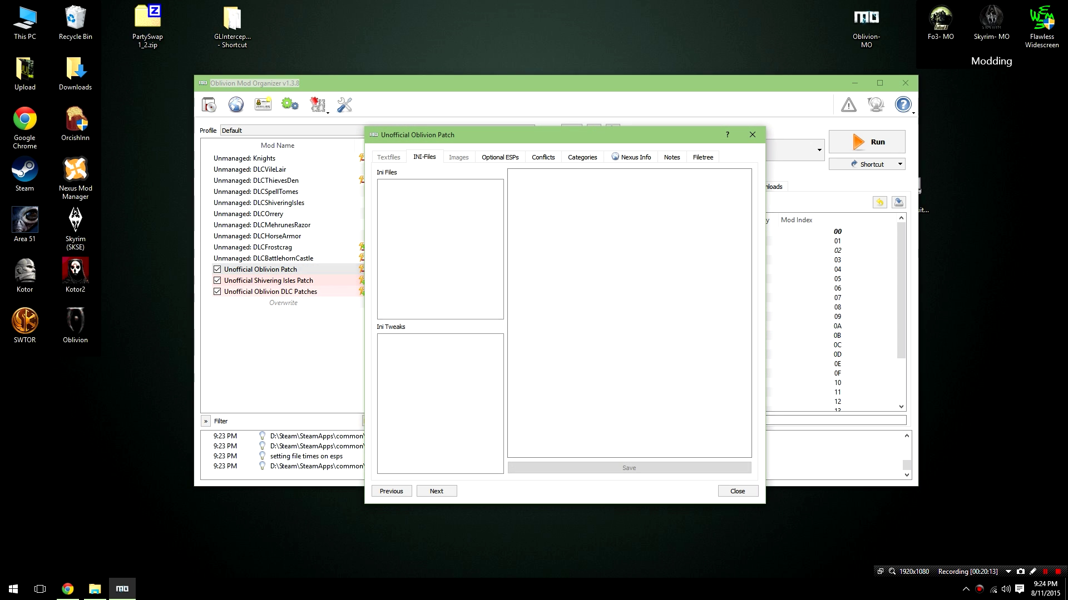
left_click(703, 157)
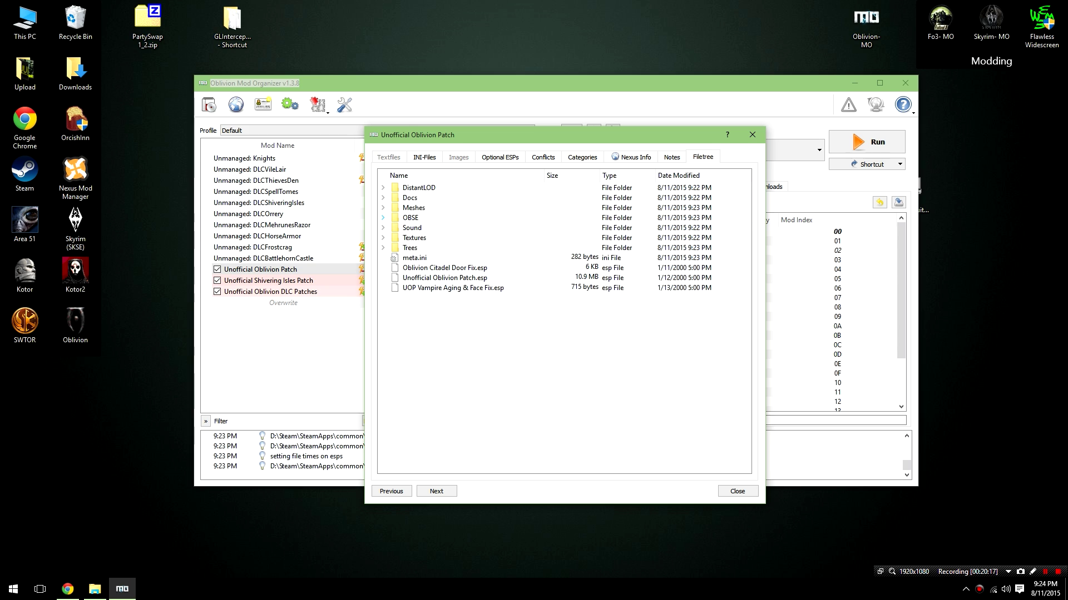
left_click(384, 218)
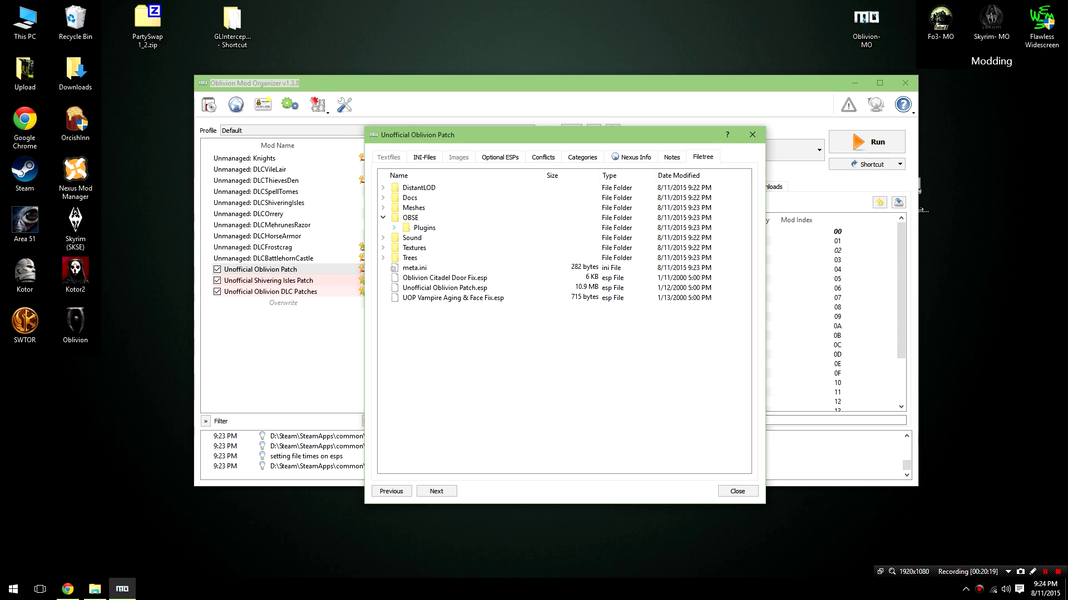
left_click(394, 227)
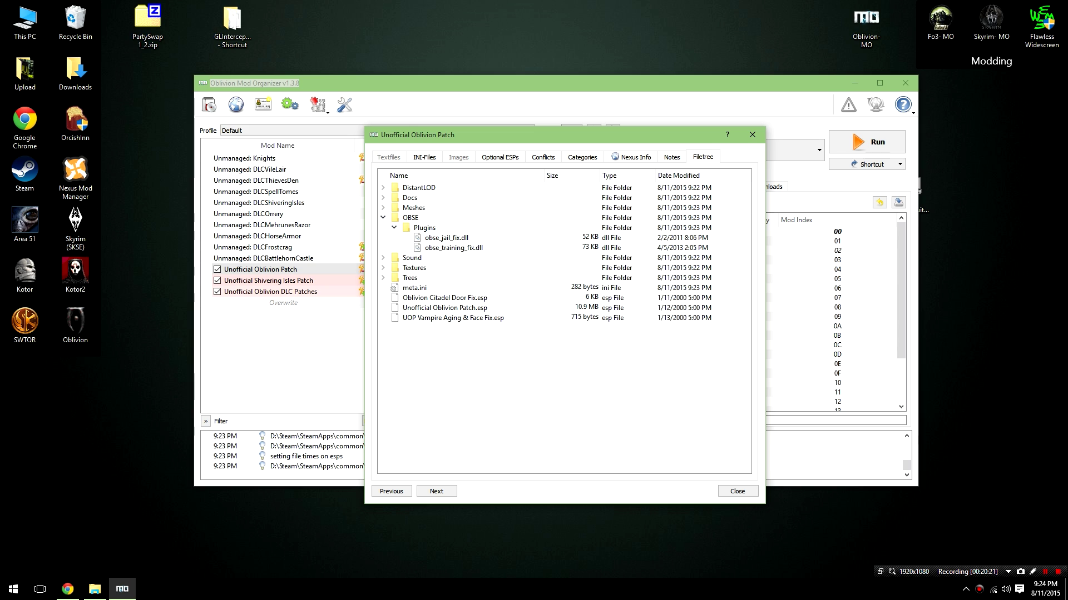
key("ctrl+shift+Tab")
key("ctrl+shift+Tab")
key("ctrl+shift+Tab")
key("ctrl+shift+Tab")
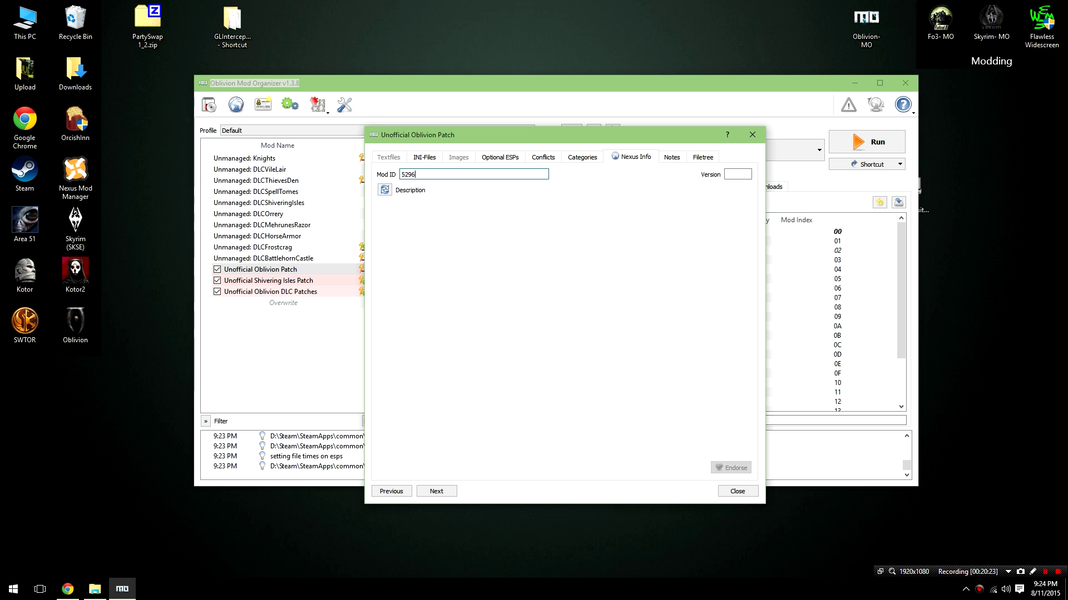
key("ctrl+shift+Tab")
key("ctrl+shift+Tab")
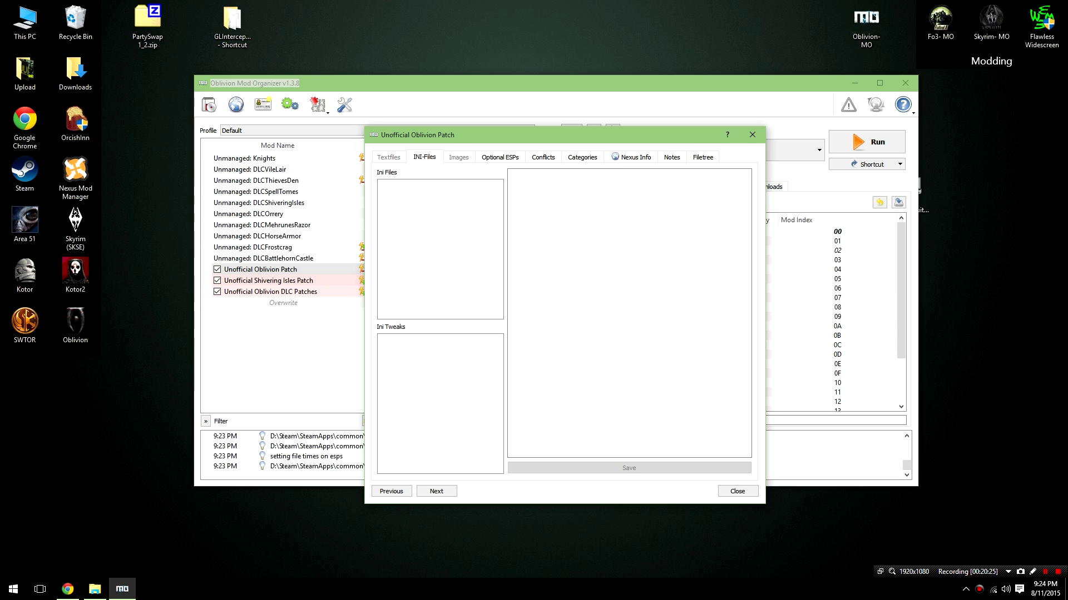
key("Escape")
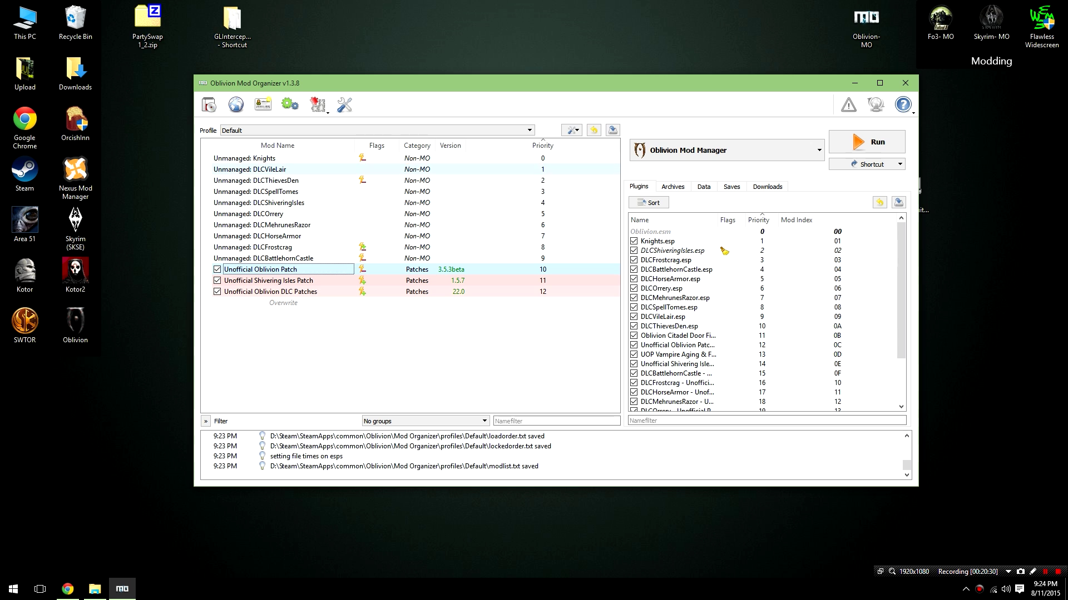
- Open Oblivion's file location and cut the OBSE folder from Mod Organizer\mods\Unofficial Oblivion Patch
right_click(74, 332)
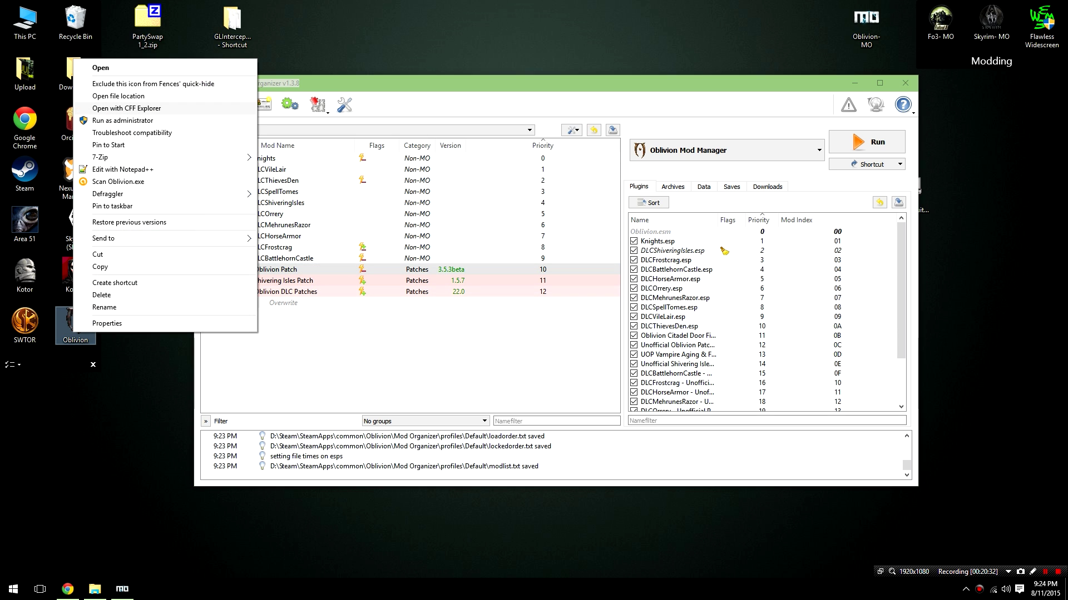
left_click(118, 96)
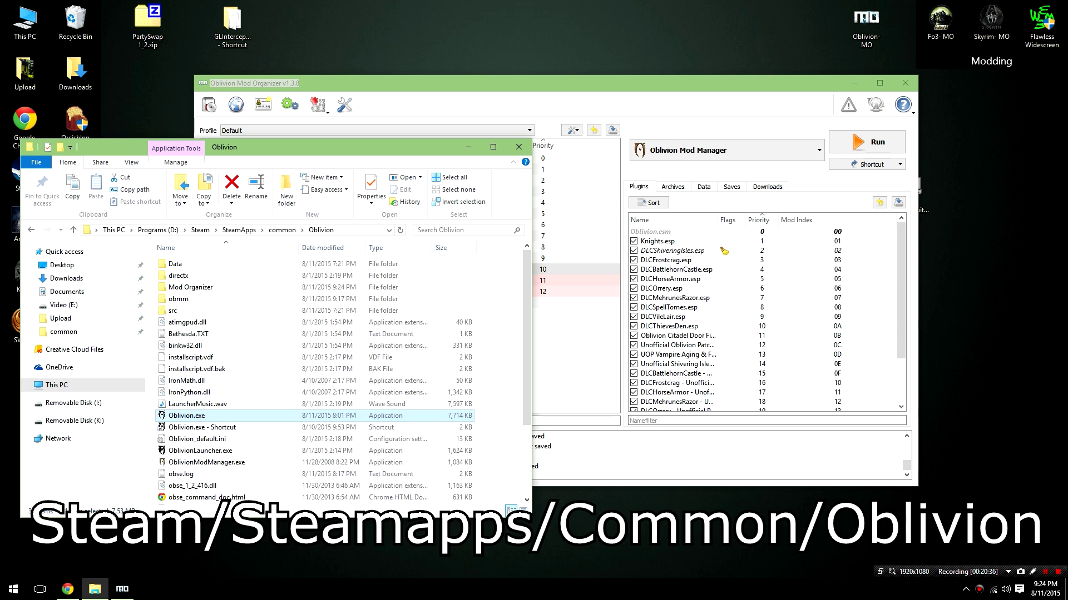
double_click(190, 287)
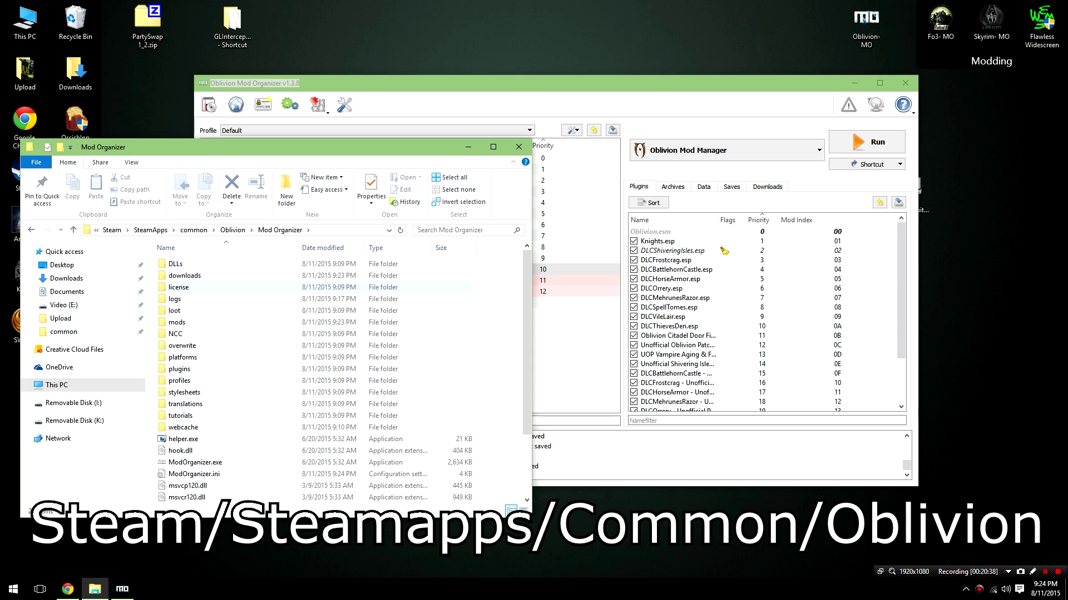
double_click(178, 322)
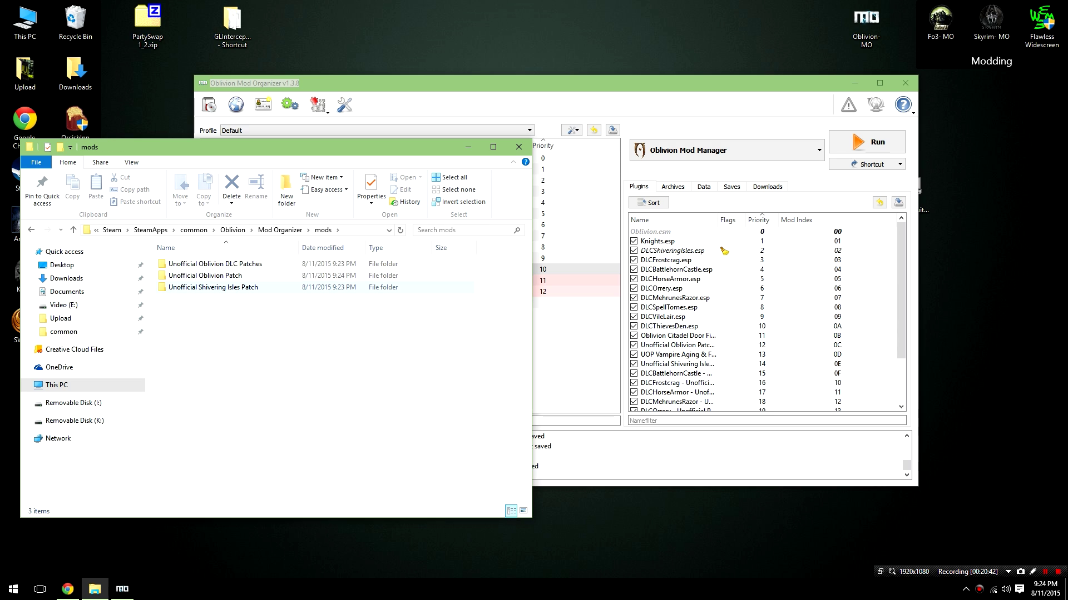
double_click(204, 276)
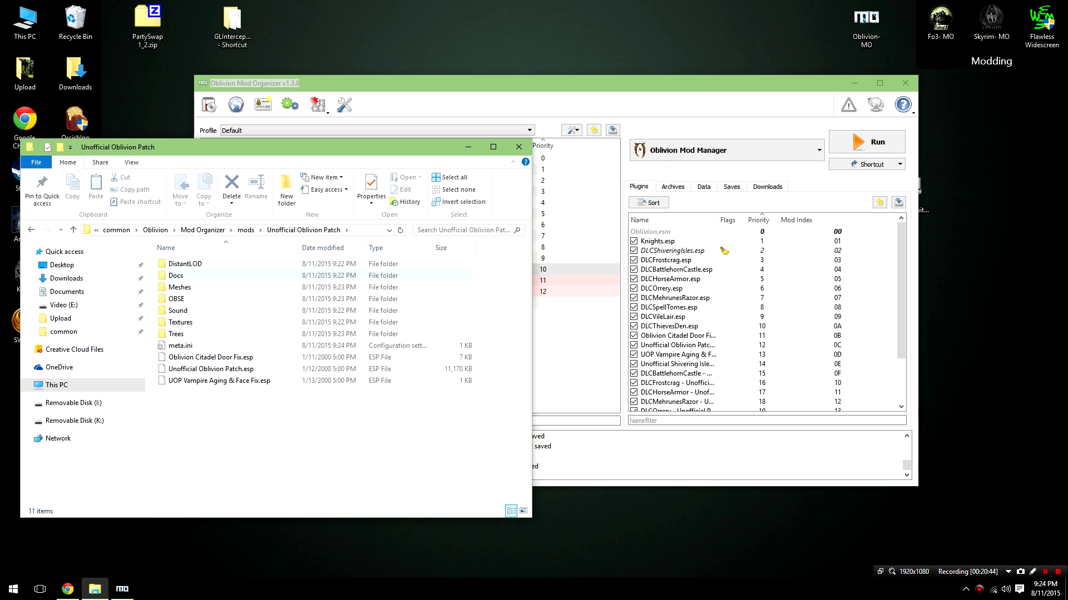
left_click(177, 298)
right_click(202, 300)
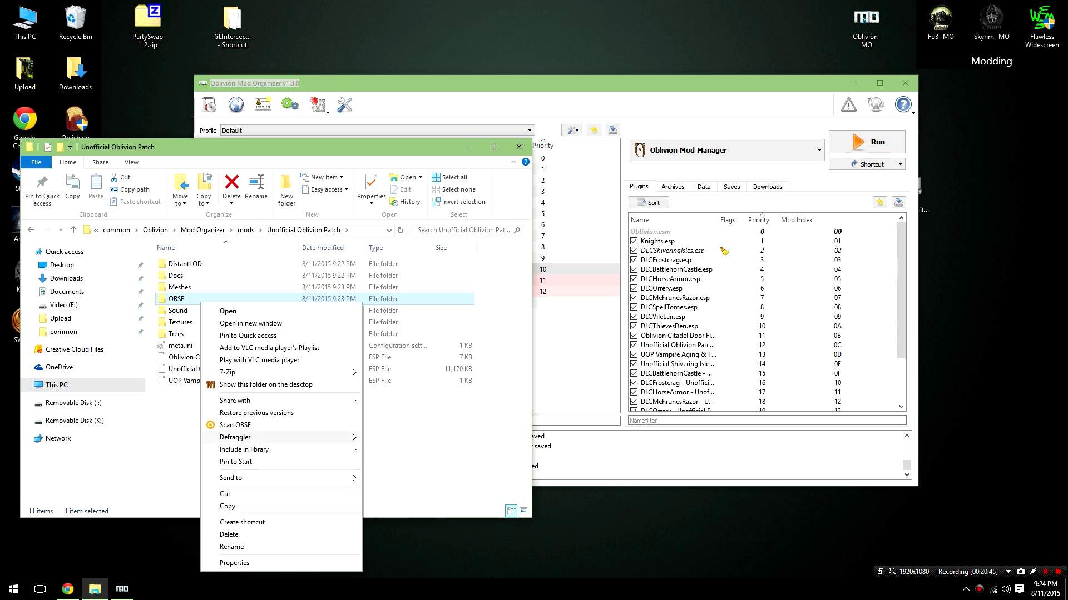
left_click(225, 494)
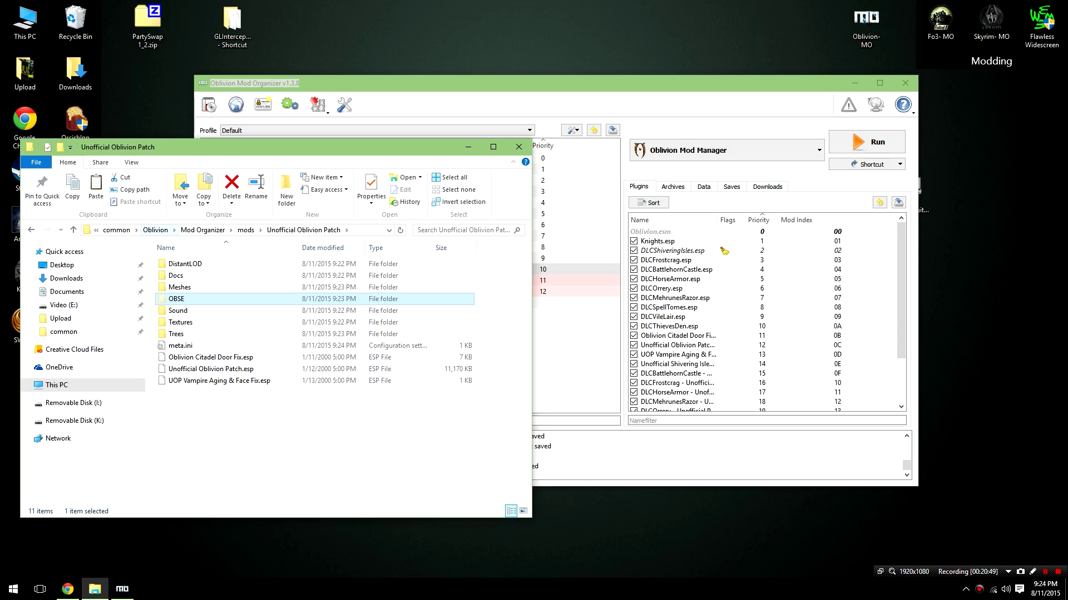
- Paste the OBSE folder into Oblivion's Data folder, replacing the files in the destination, and open its Plugins subfolder to check them
left_click(155, 229)
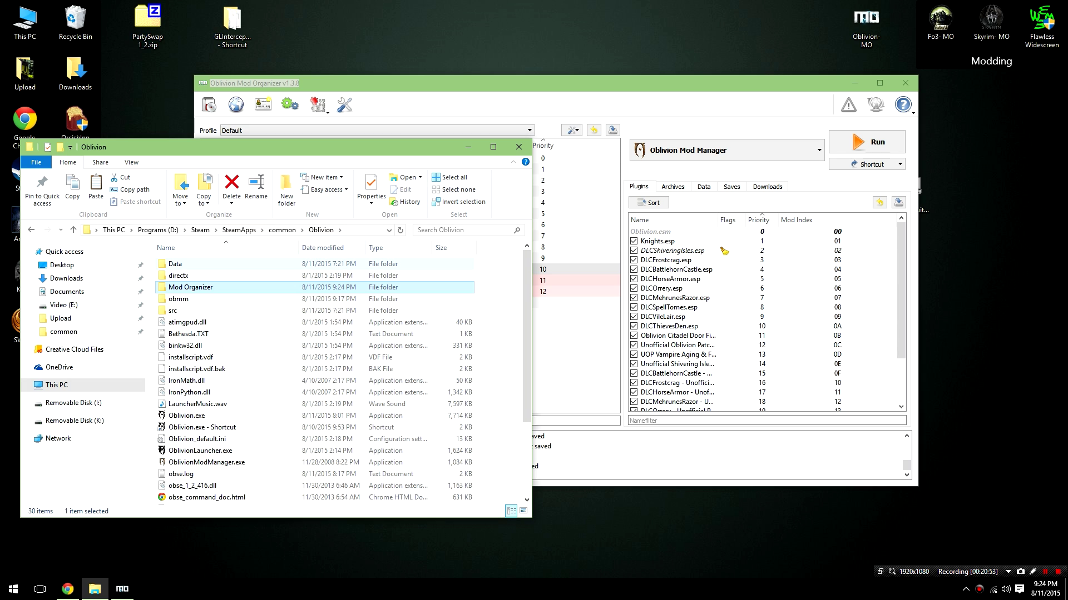
key("Home")
key("Return")
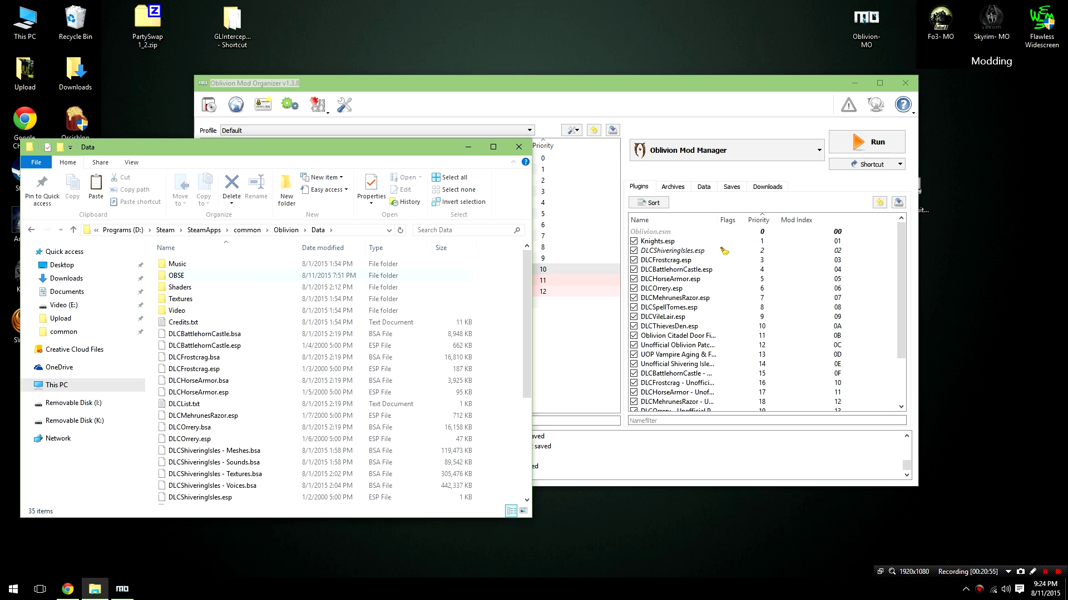
right_click(500, 283)
left_click(525, 360)
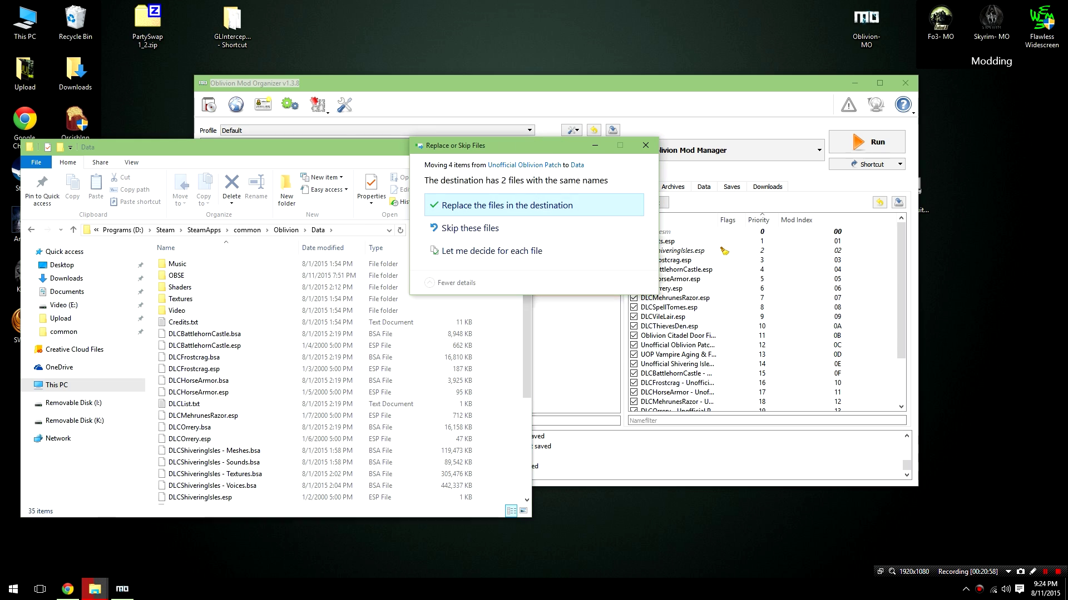
left_click(517, 204)
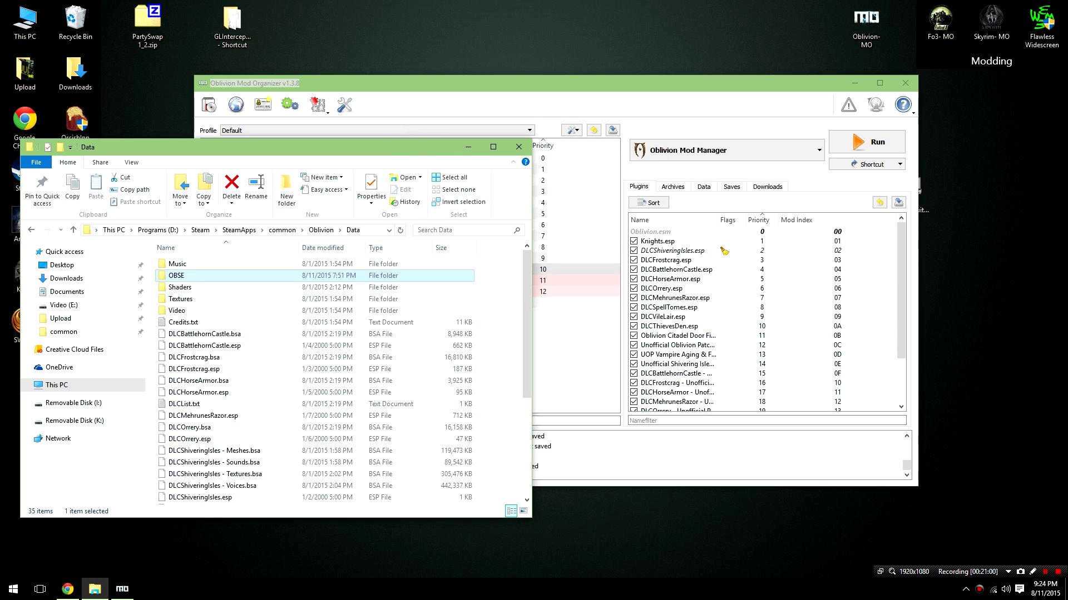
key("Return")
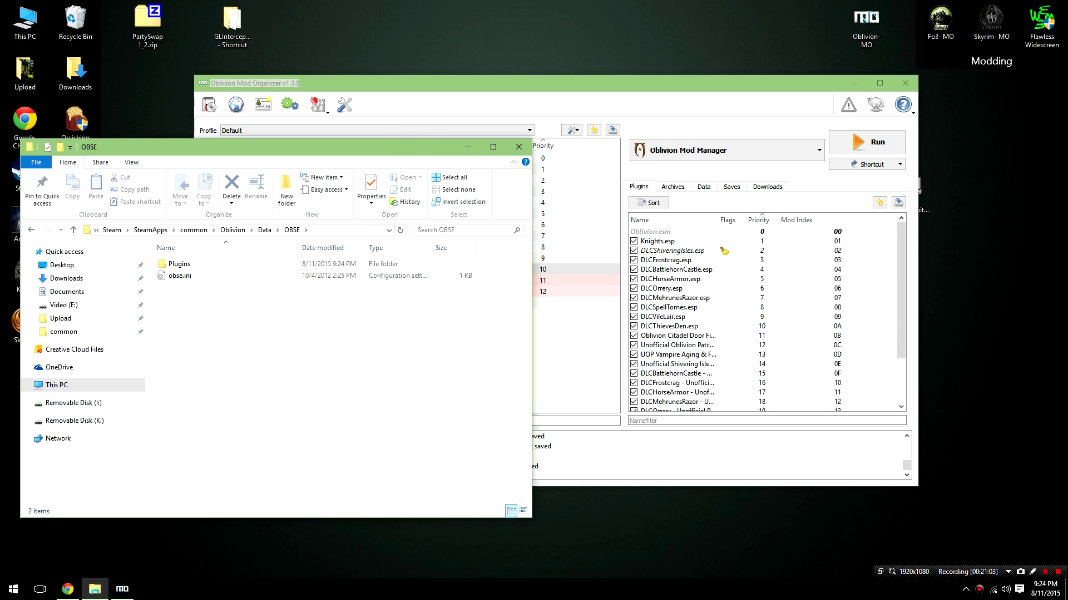
key("Return")
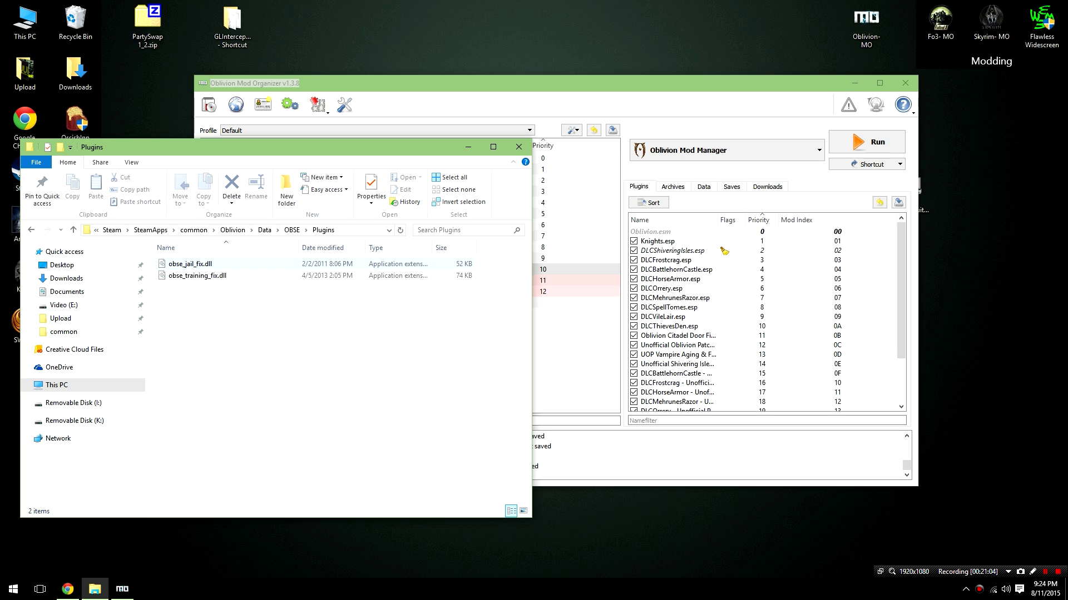